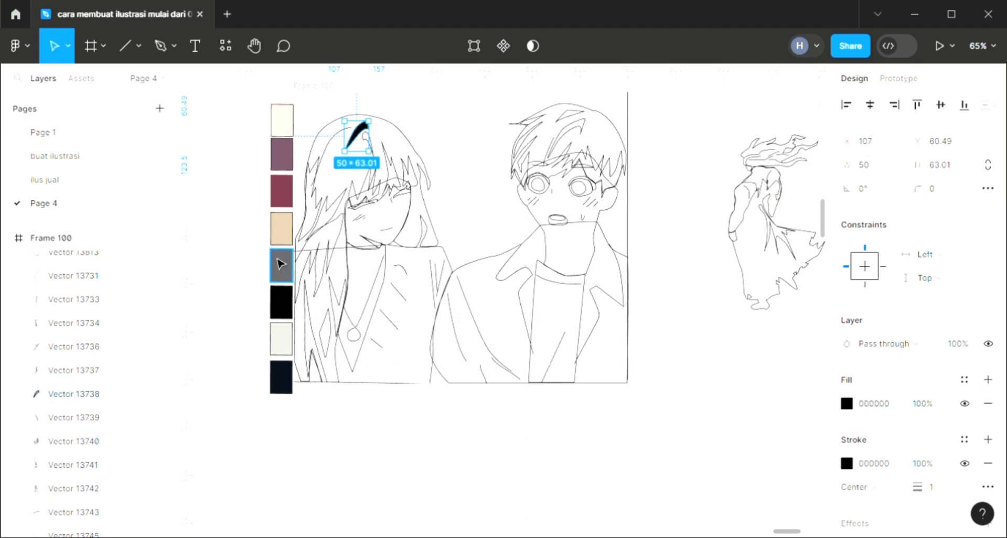
Fill the tall hair strand along the outer side of the girl's head with black 000000 sampled from the palette
scroll(278, 262, "up", 3)
scroll(278, 262, "right", 3)
scroll(278, 263, "up", 2)
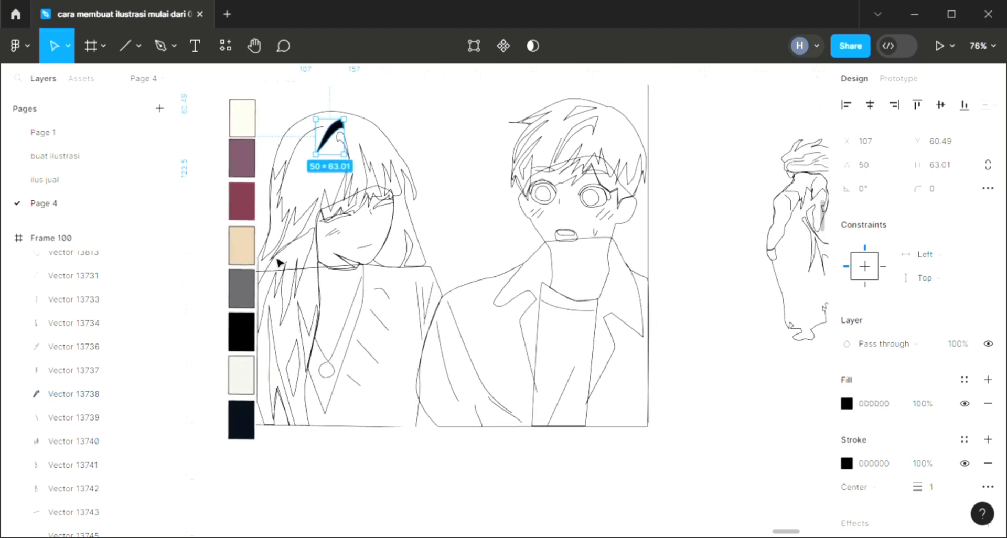
scroll(280, 262, "right", 2)
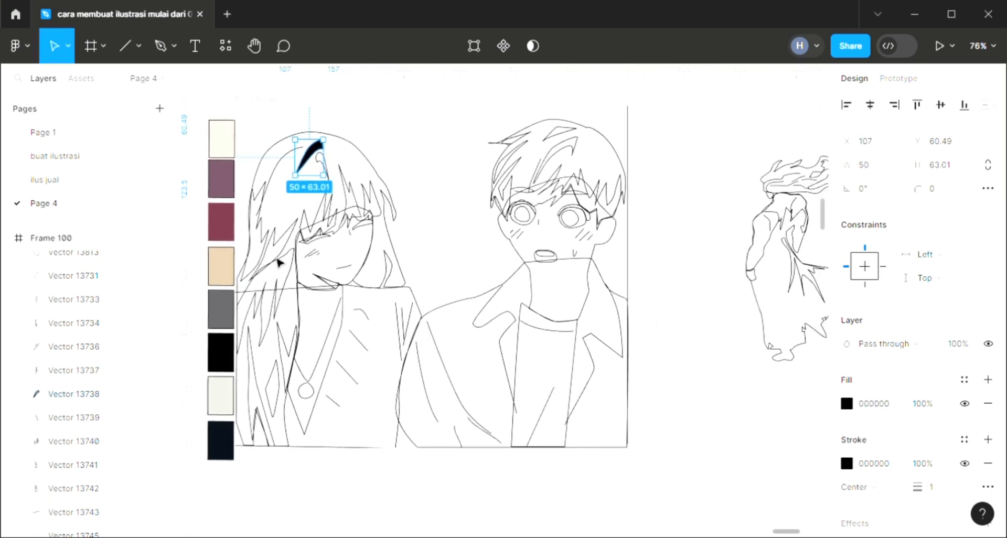
scroll(279, 262, "up", 3)
scroll(278, 278, "down", 1)
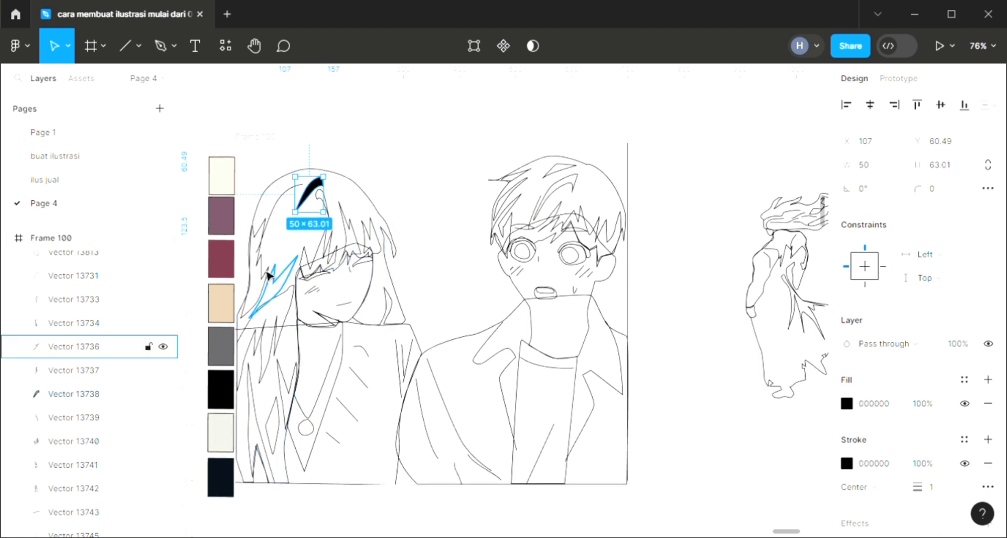
left_click(267, 273)
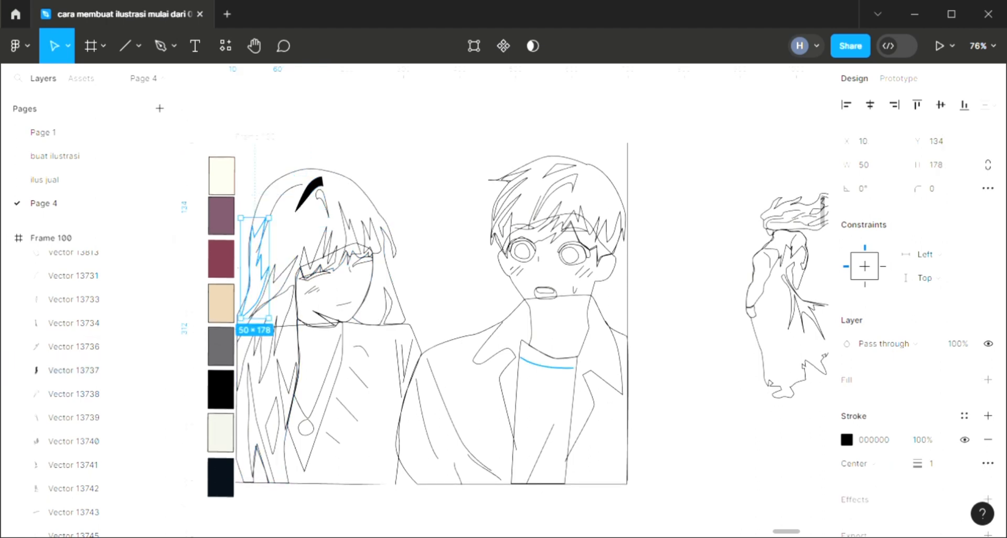
left_click(988, 379)
key("i")
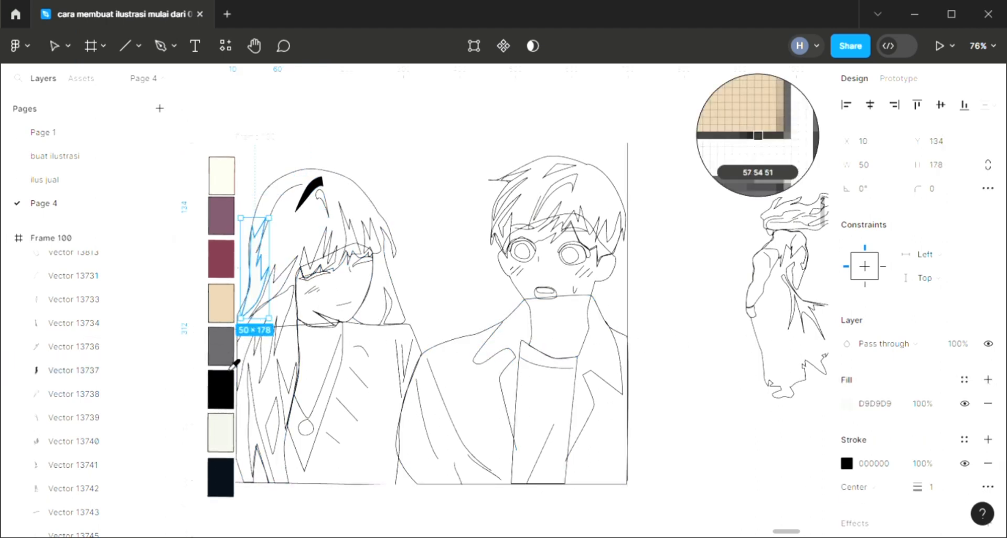
left_click(223, 385)
Fill the narrow pointed strand above the girl's nearer-centre fringe gap with the palette's black, 000000
left_click(361, 240)
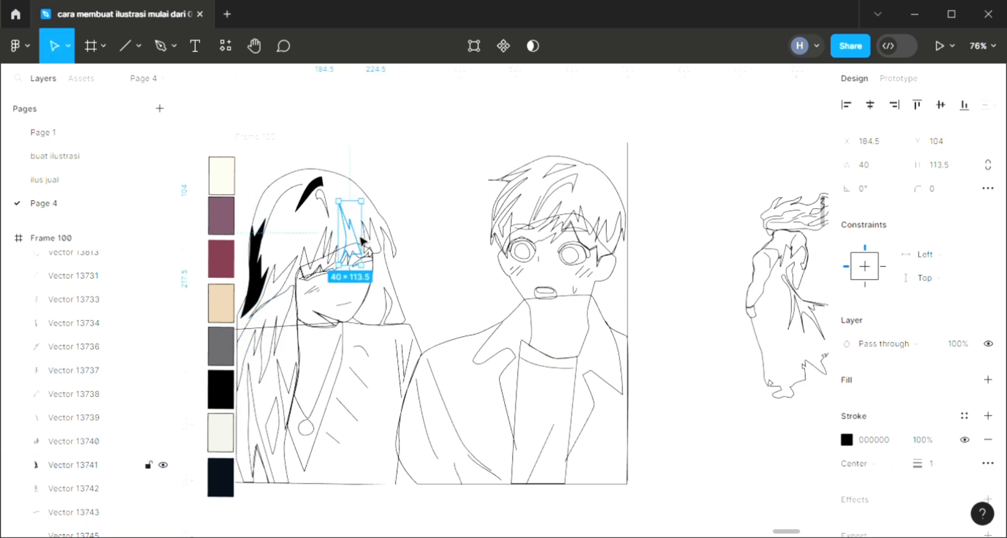
left_click(988, 379)
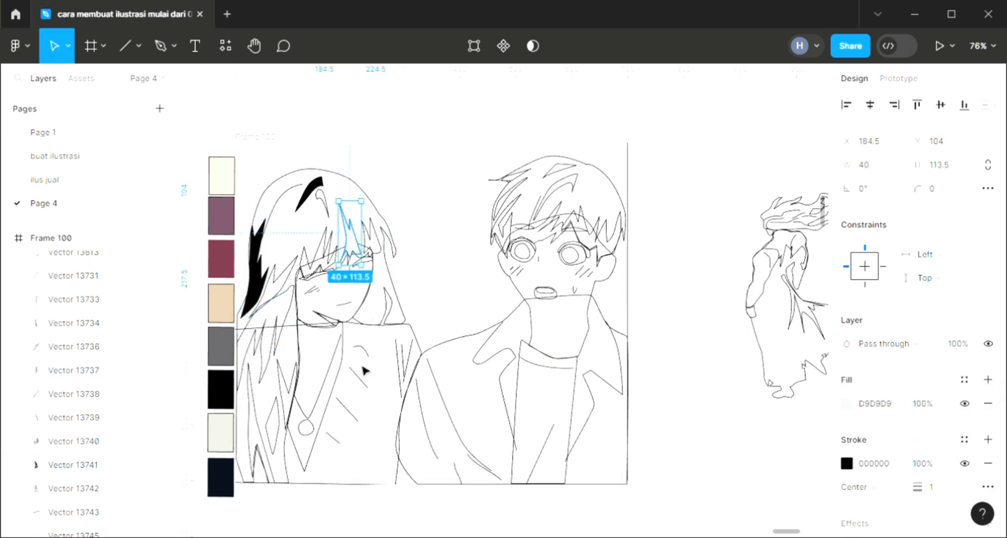
key("i")
left_click(223, 389)
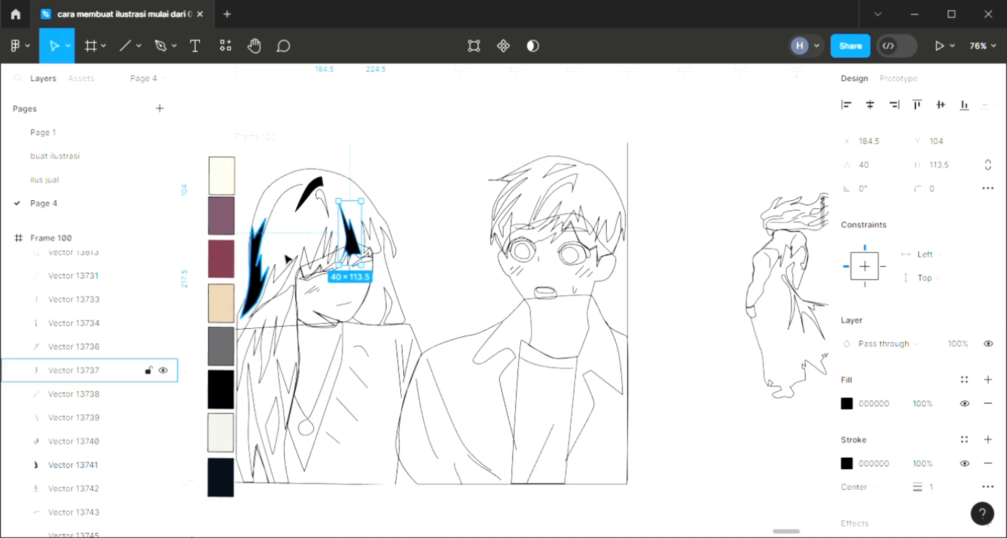
Fill the jagged fringe section over the girl's left-hand eye with the palette's black, 000000, and deselect it
left_click(73, 441)
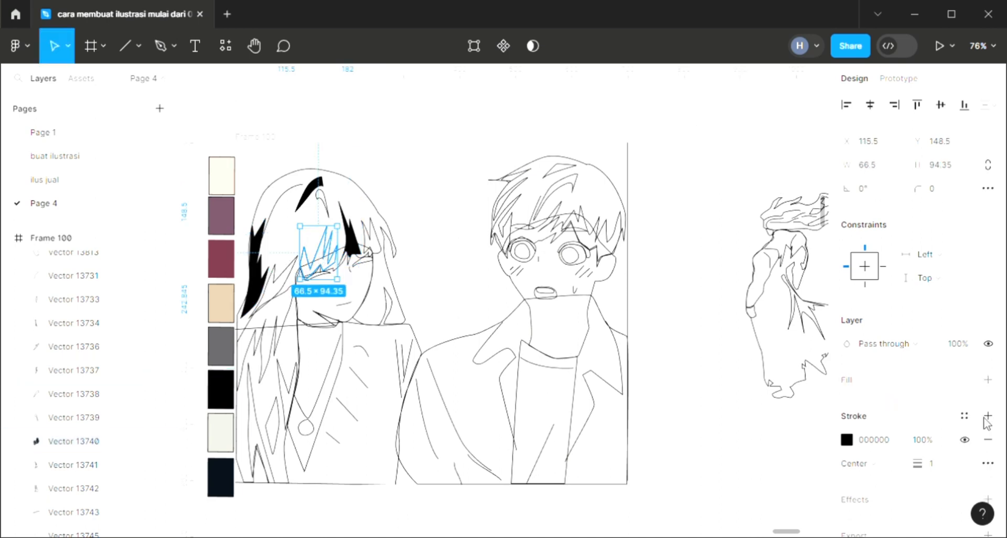
left_click(988, 380)
key("i")
left_click(221, 388)
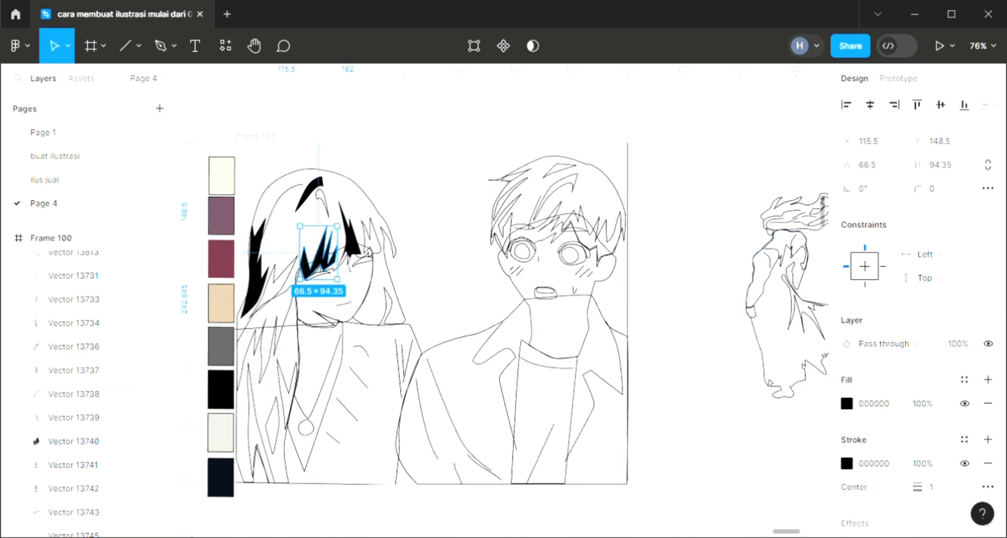
key("Escape")
left_click(445, 283)
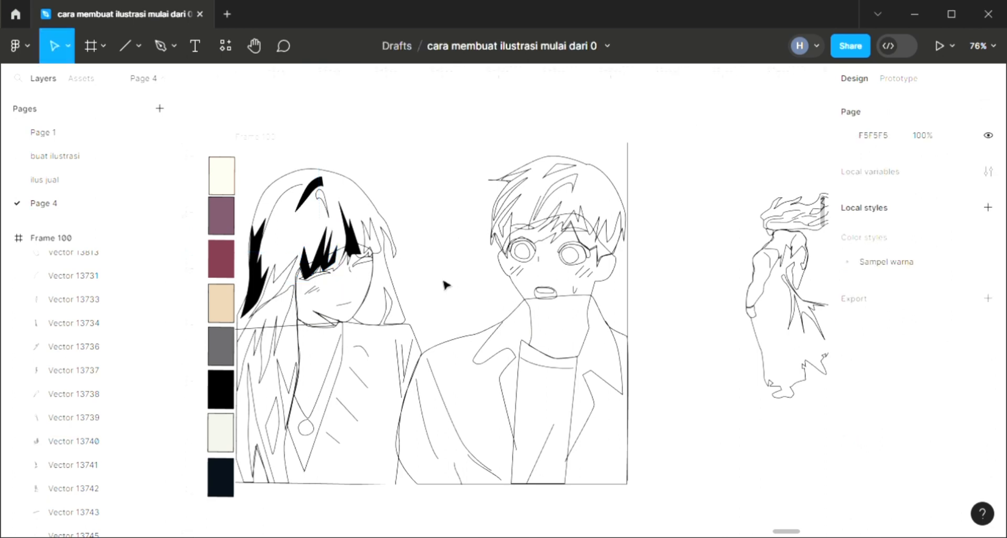
Fill the small jagged fringe section over the girl's right-hand eye with the palette's black, 000000
left_click(376, 243)
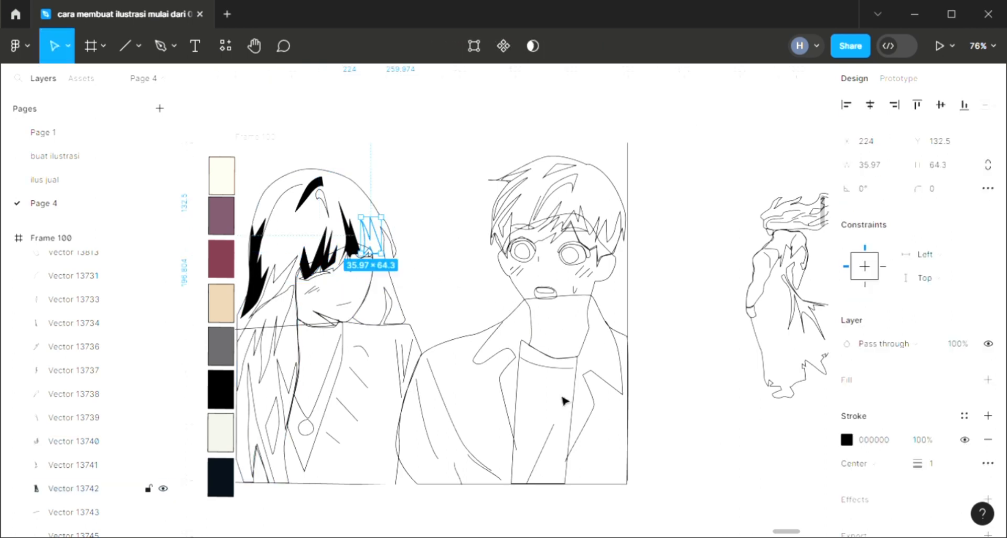
left_click(988, 380)
key("i")
left_click(220, 388)
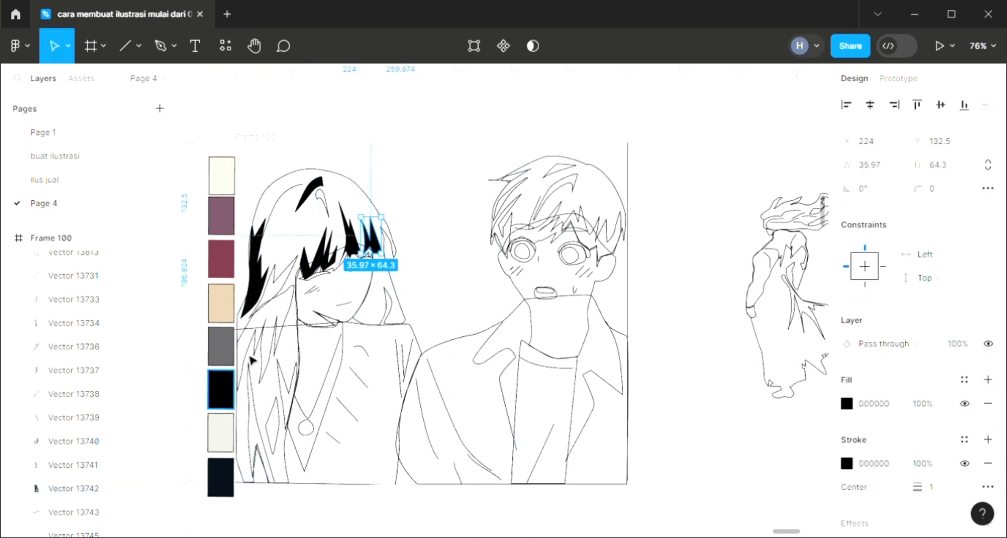
Fill the small curved strand just below the black lock on the girl's crown with the palette's black
left_click(73, 417)
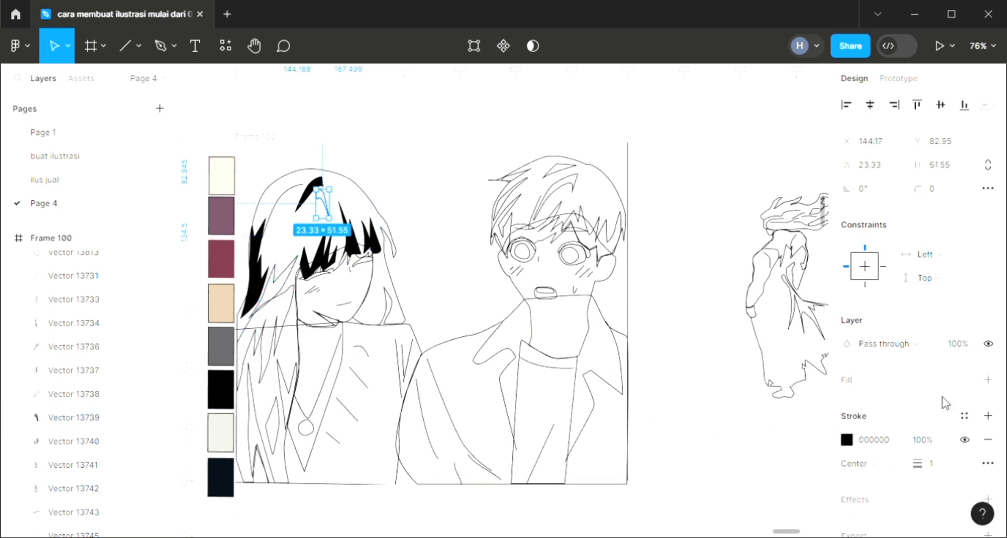
left_click(988, 381)
key("i")
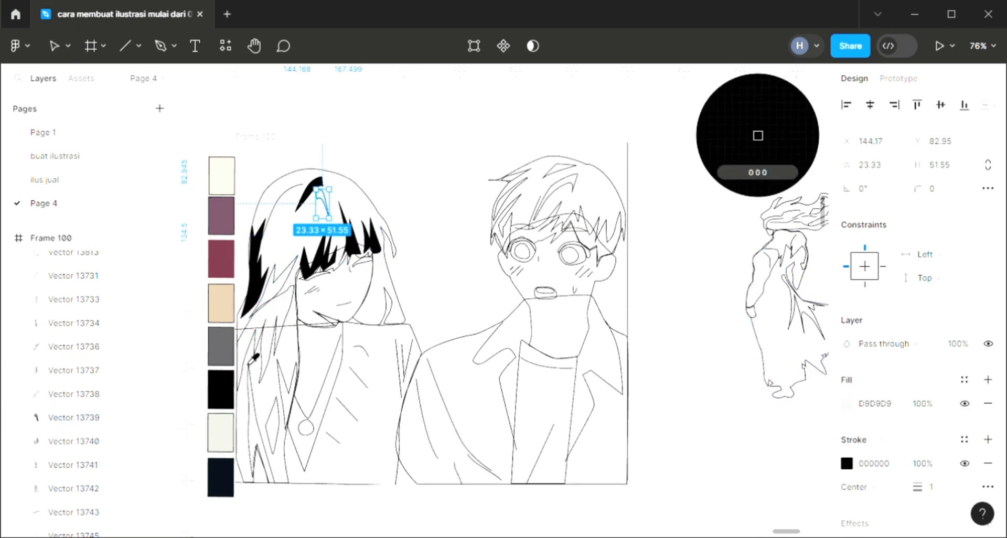
left_click(292, 293)
Fill the diagonal jagged strand beside the girl's cheek with the palette's black, 000000, and deselect it
left_click(292, 292)
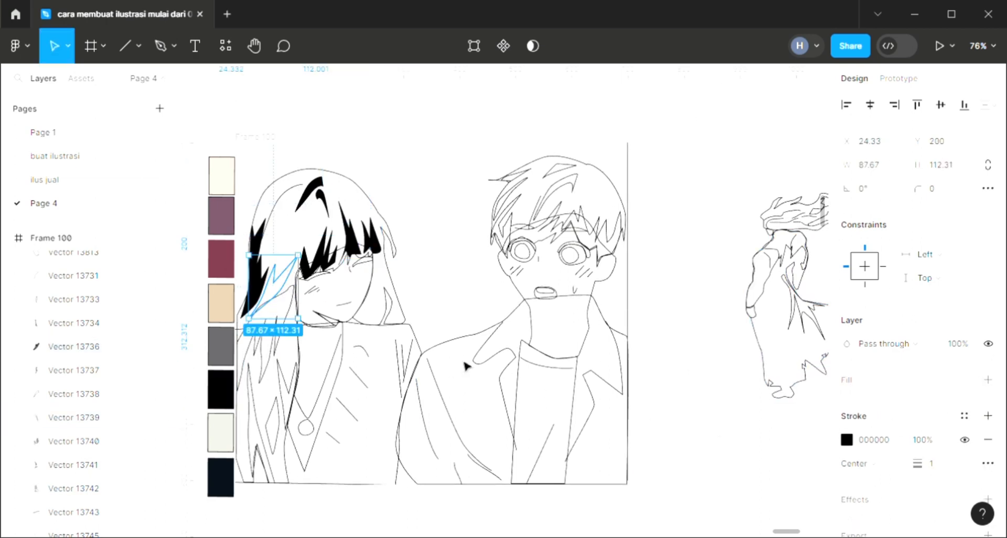
left_click(988, 380)
key("i")
left_click(239, 379)
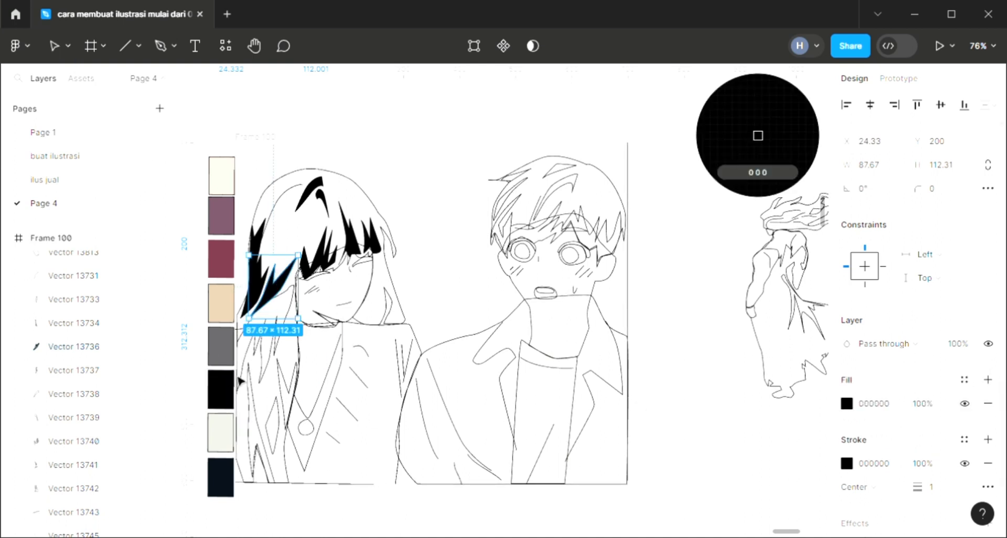
key("Escape")
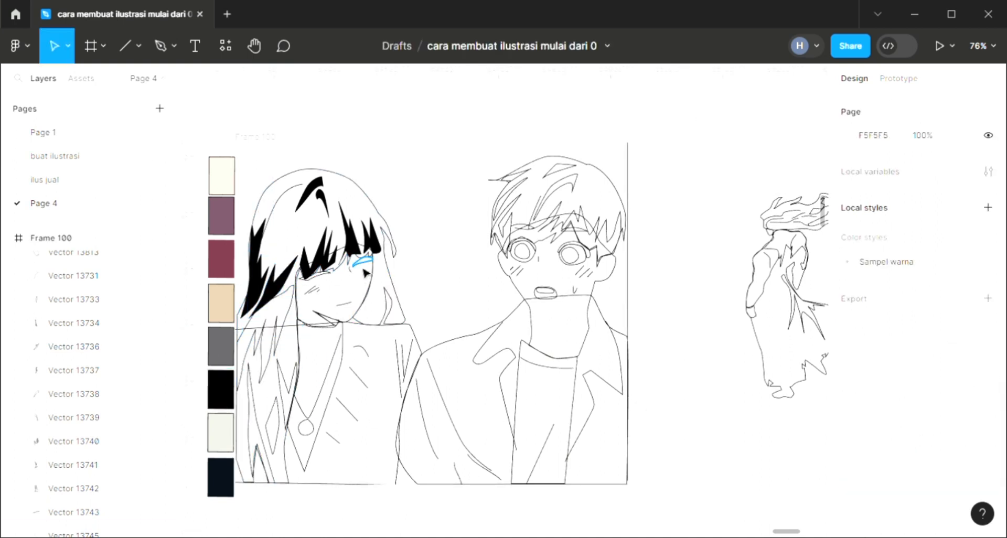
Fill the girl's right-hand closed eye shape with the palette's black, 000000
left_click(363, 270)
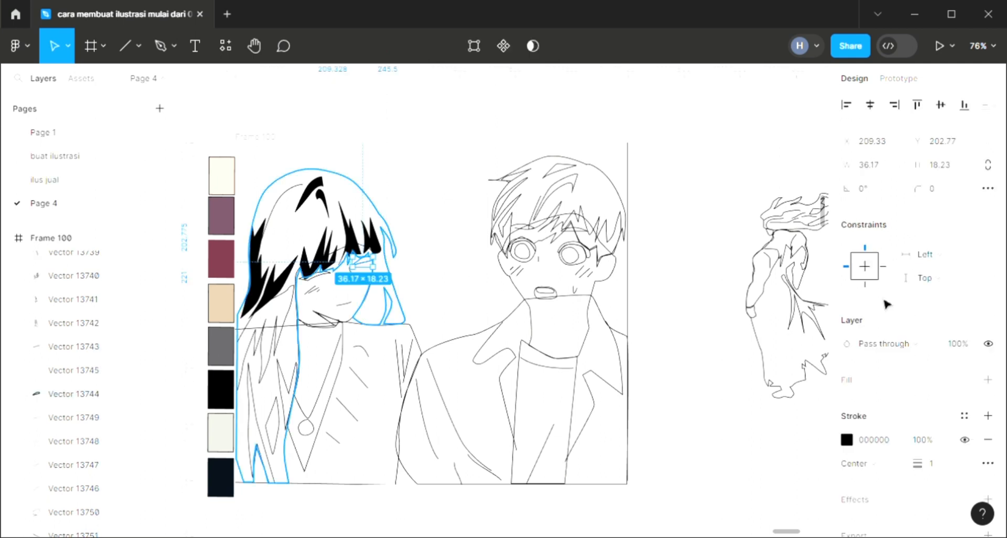
left_click(988, 380)
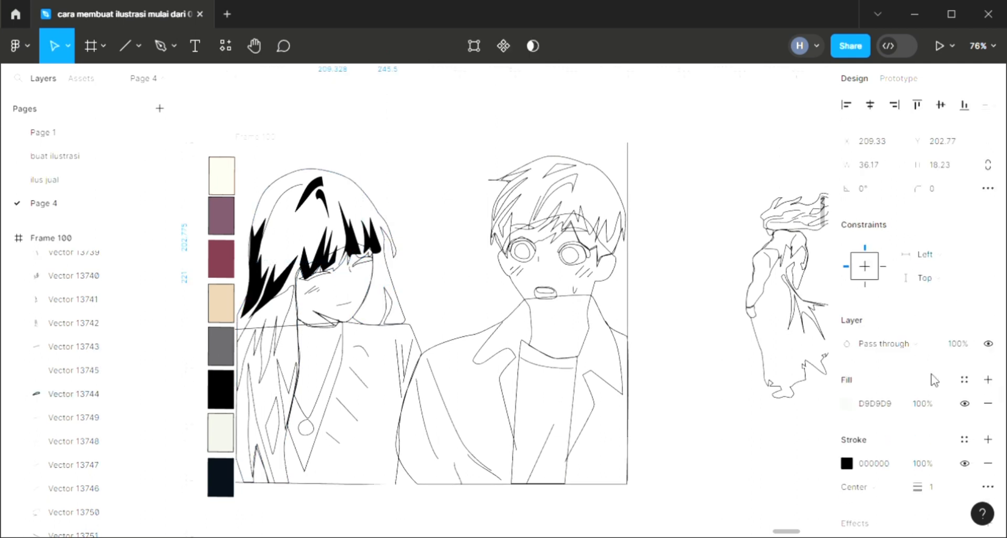
key("i")
left_click(222, 394)
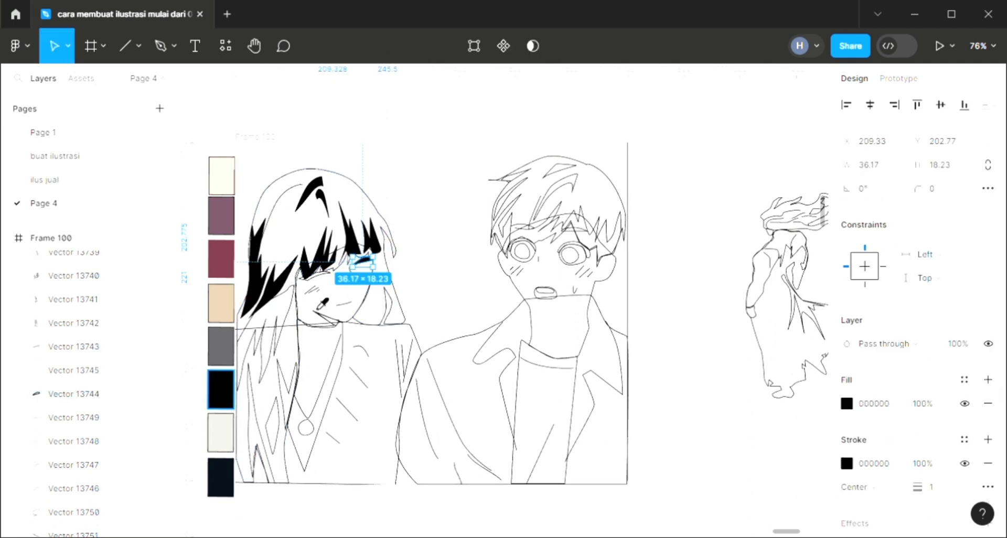
left_click(332, 271)
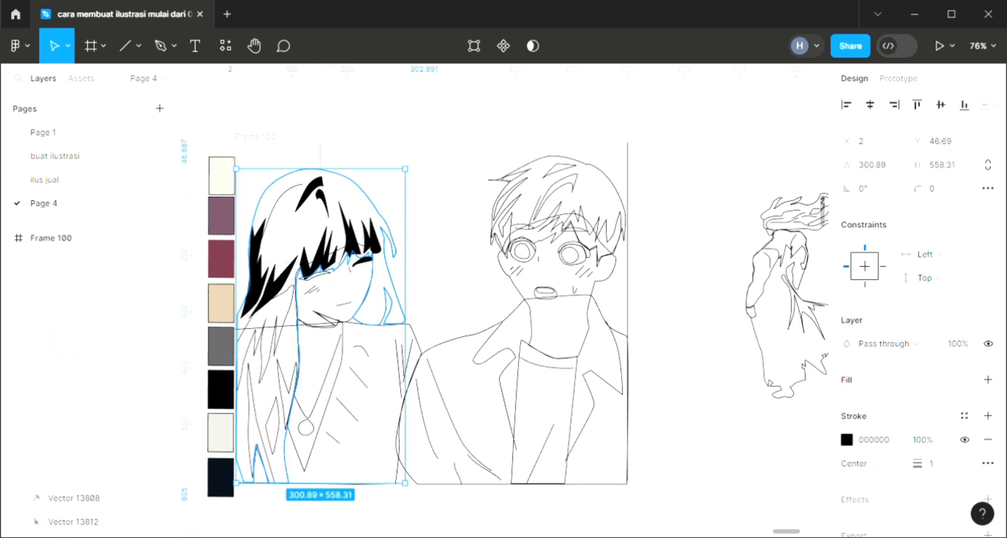
left_click(989, 381)
key("i")
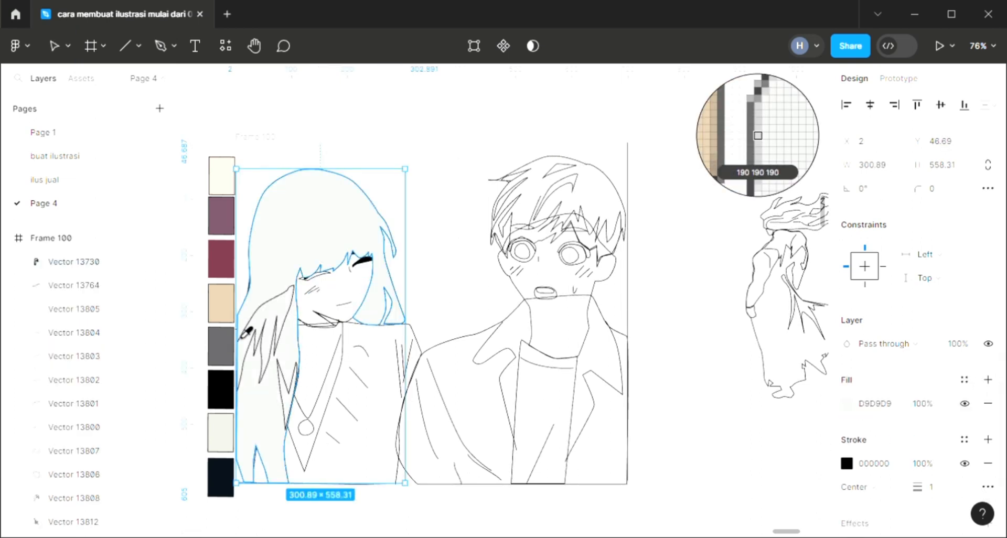
key("ctrl+z")
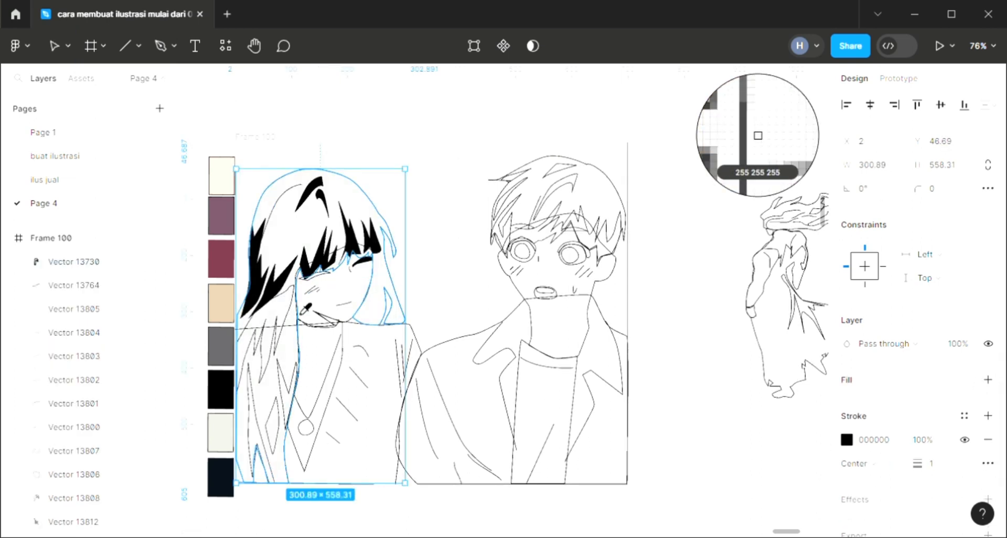
key("Escape")
left_click(440, 215)
Fill the girl's left-hand closed eye shape under the fringe with the palette's black and deselect it
left_click(320, 281)
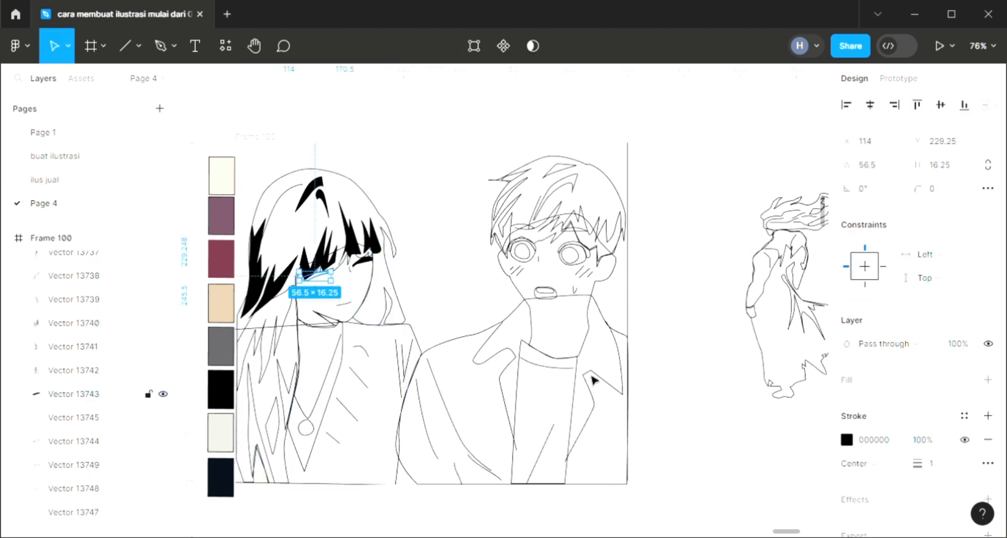
left_click(988, 379)
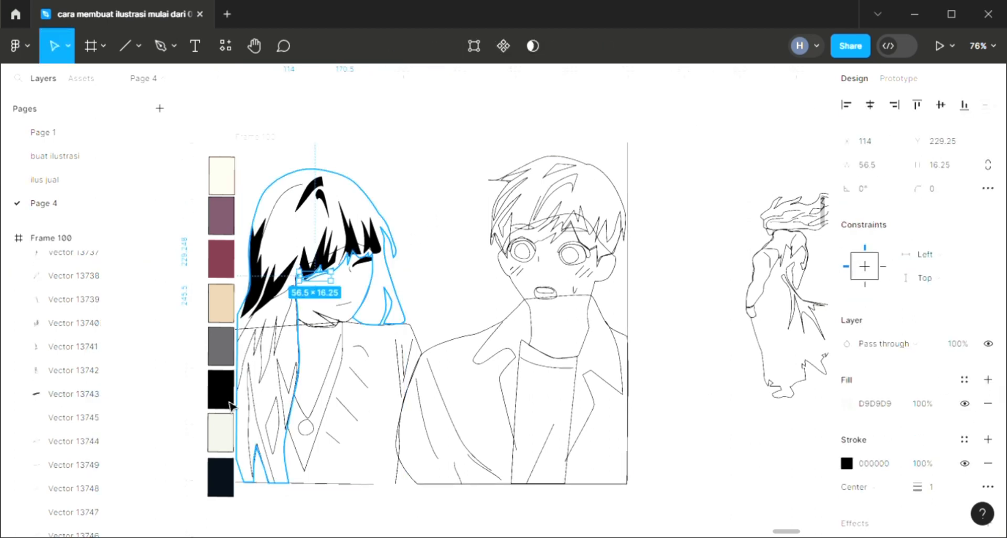
key("i")
key("Escape")
left_click(378, 192)
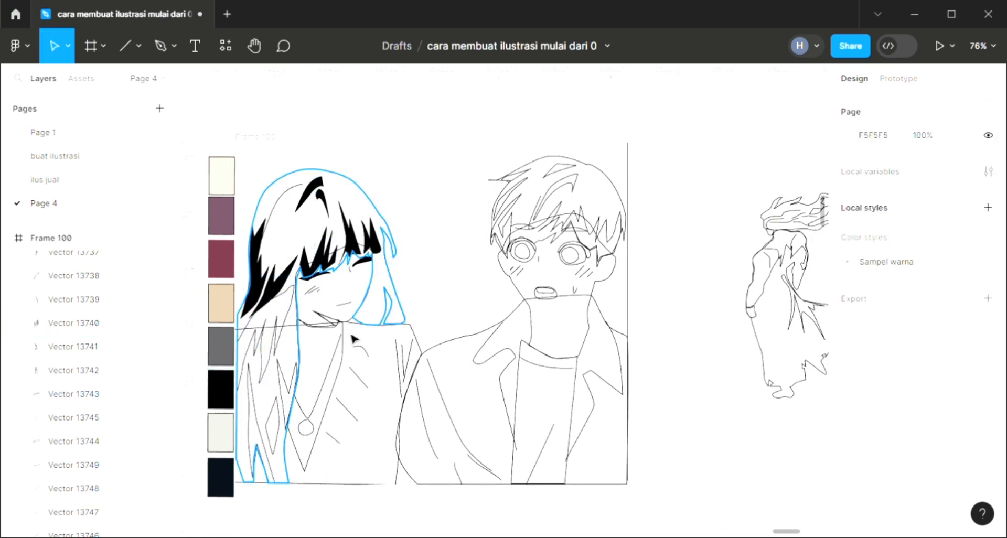
Fill the large jagged strand group falling over the girl's shoulder with the palette's black and deselect it
left_click(267, 346)
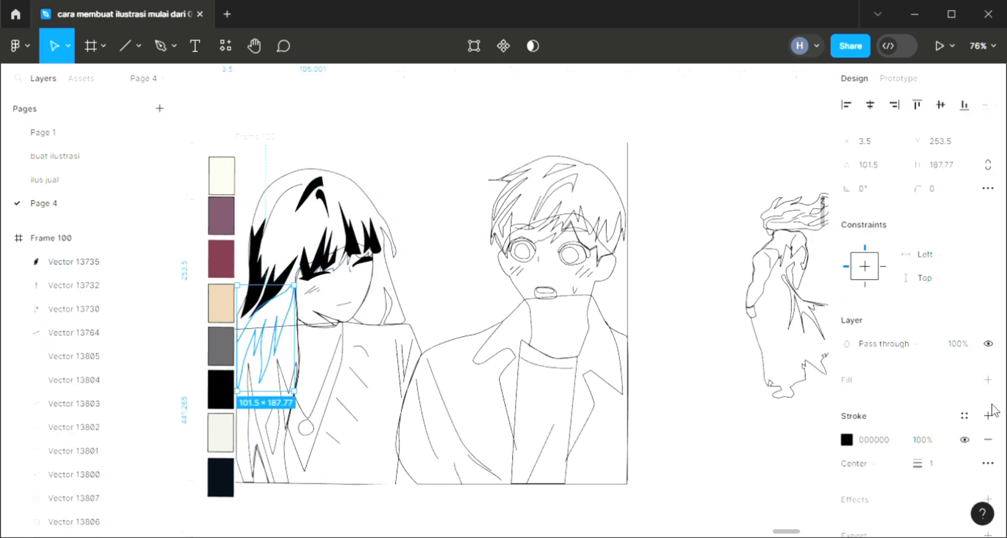
left_click(988, 379)
key("i")
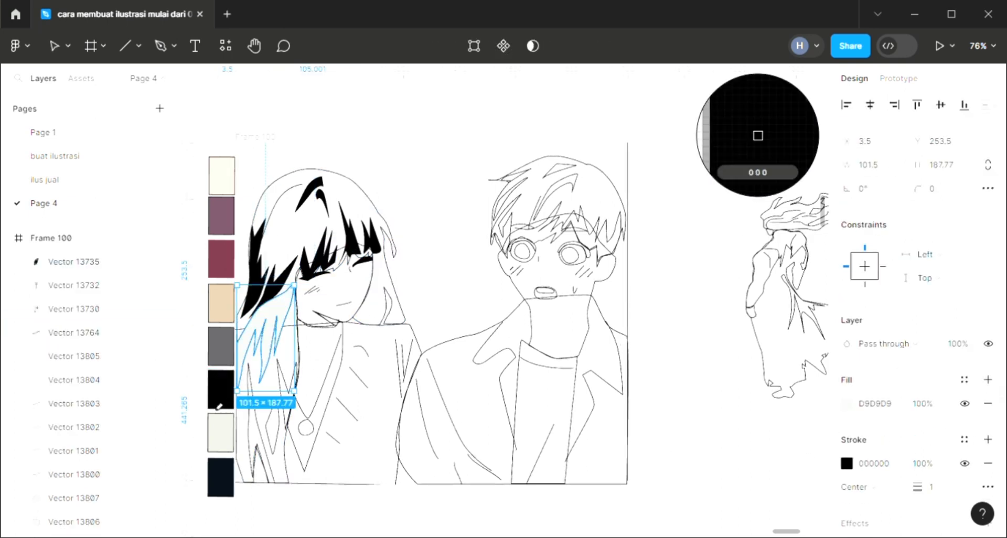
key("Escape")
left_click(426, 294)
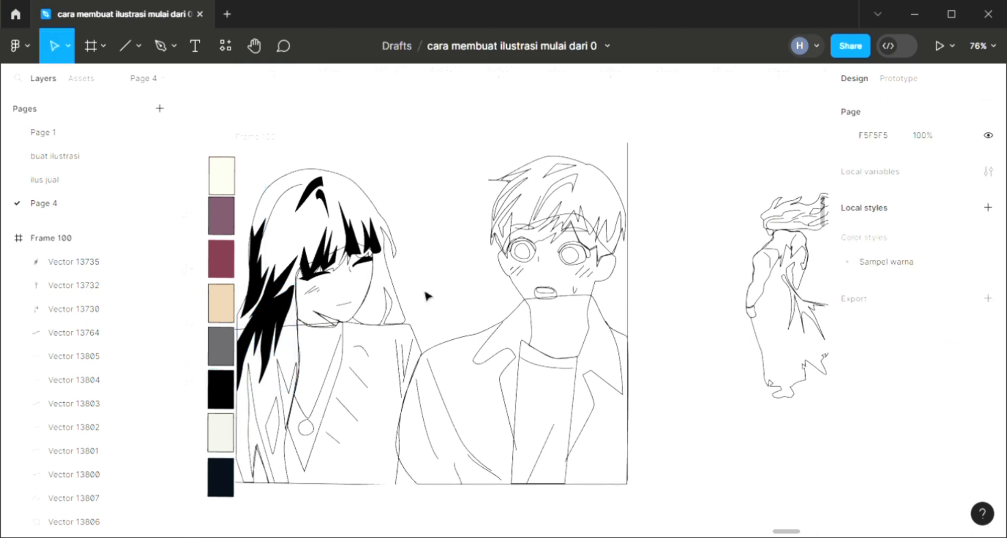
Fill the V-shaped strand beside the girl's collar, below the shoulder hair, with the palette's black, 000000
left_click(289, 422)
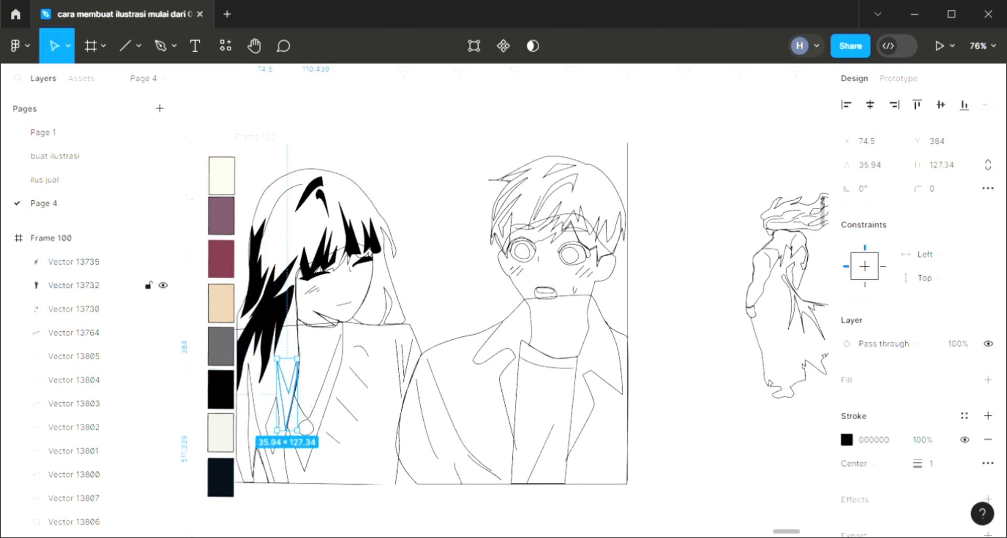
left_click(987, 379)
key("i")
key("Escape")
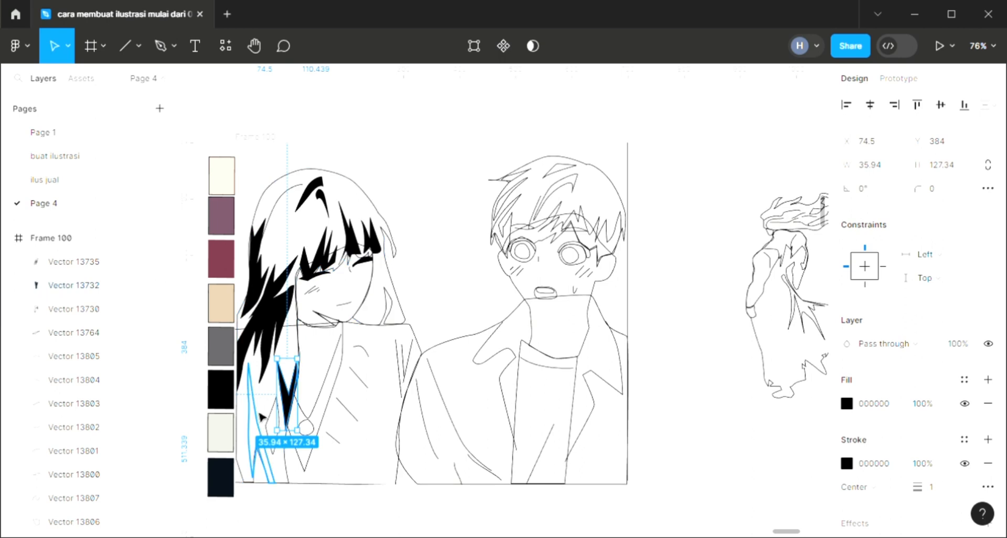
Fill the long forked strand at the lower end of the girl's hair with the palette's black, 000000
left_click(260, 417)
left_click(988, 379)
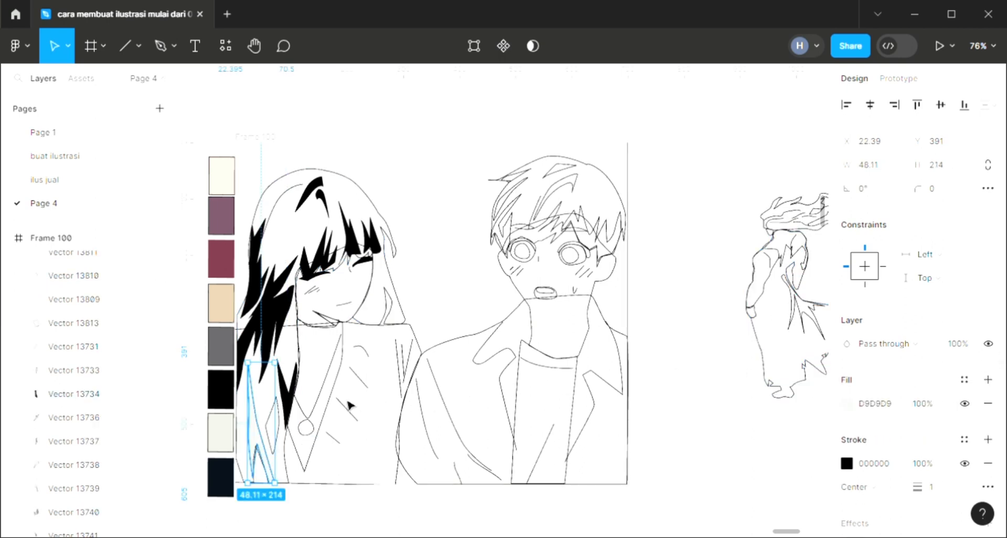
key("i")
key("Escape")
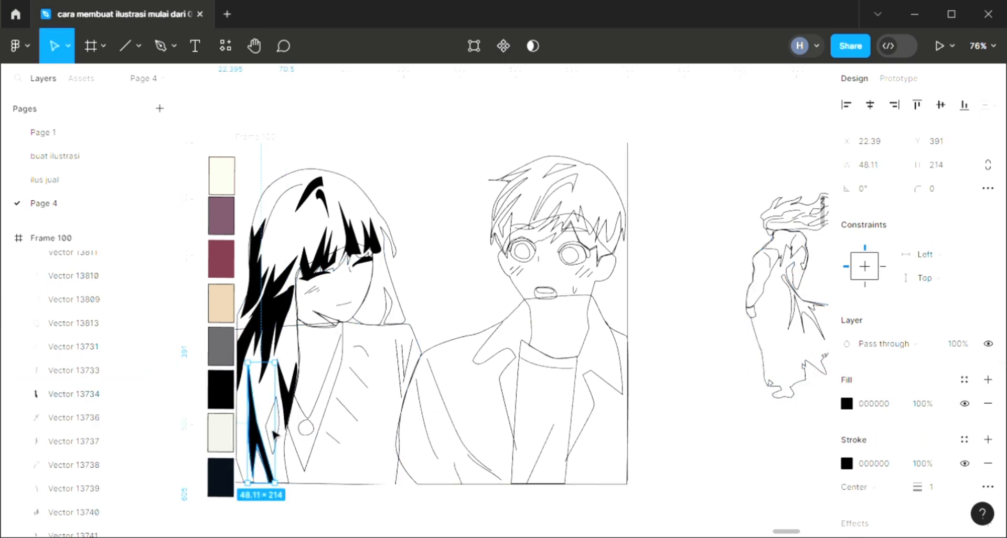
Fill the narrow diamond-shaped strand in the lower part of the girl's hair with the palette's black, 000000
left_click(274, 434)
left_click(988, 379)
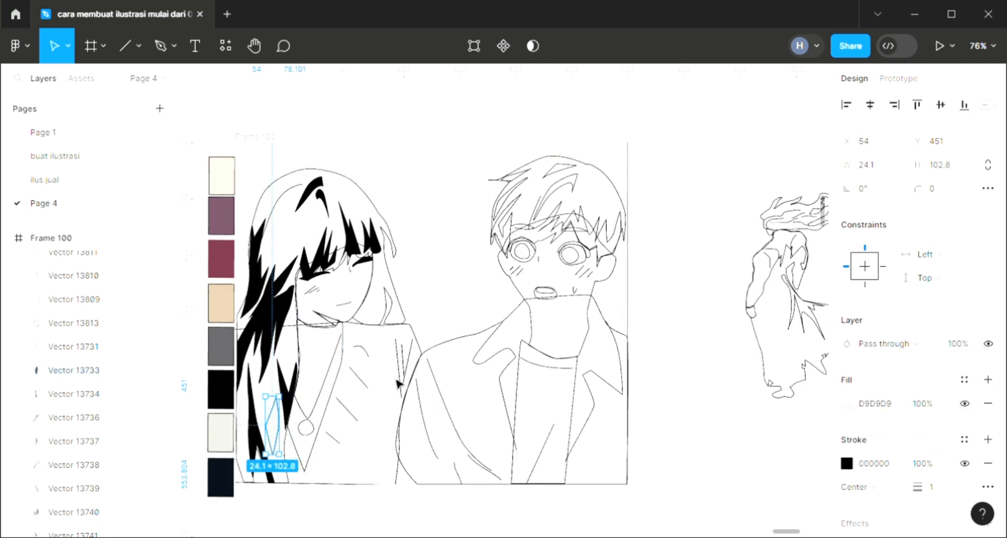
key("i")
key("Escape")
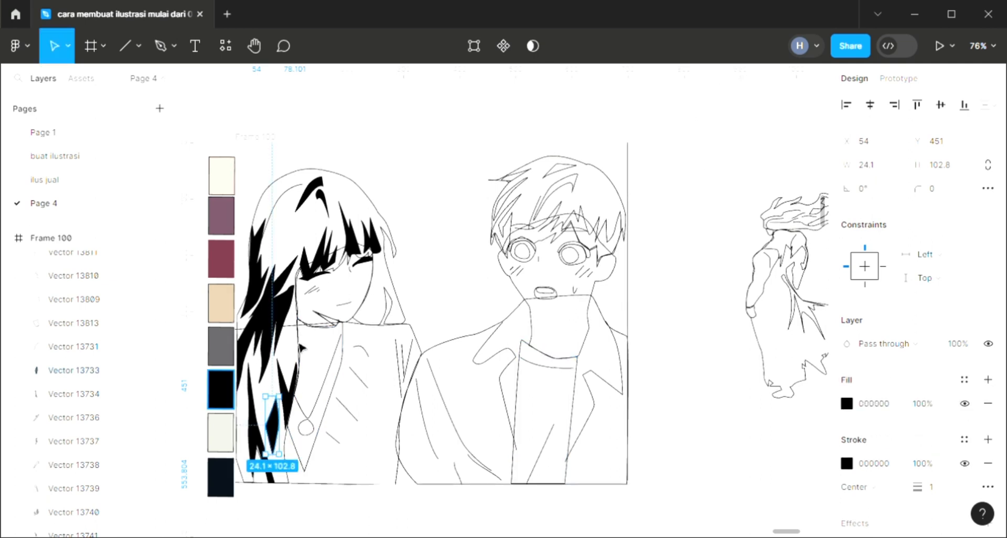
Fill the girl's whole hair outline with the palette's purple, 735264, and send it behind the black strands
left_click(392, 321)
left_click(988, 380)
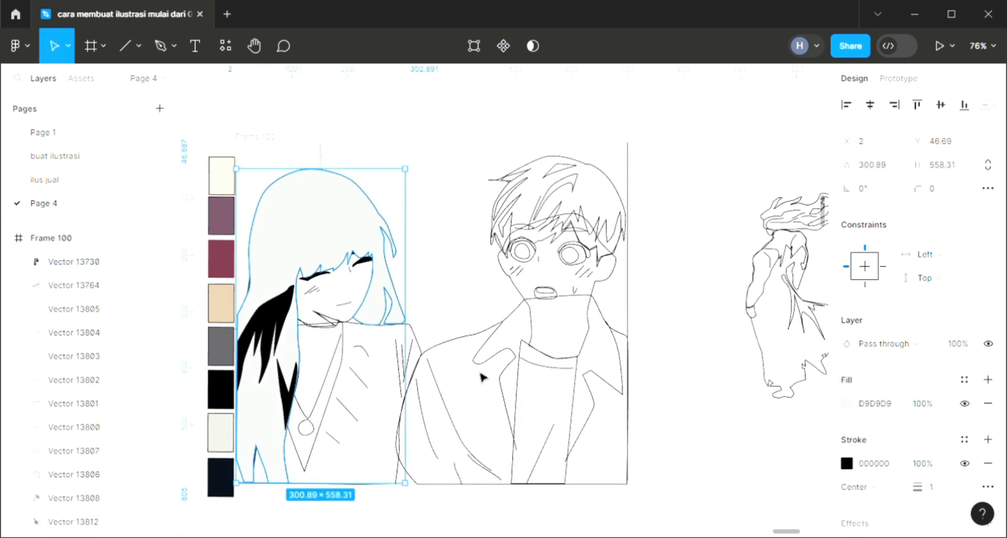
key("i")
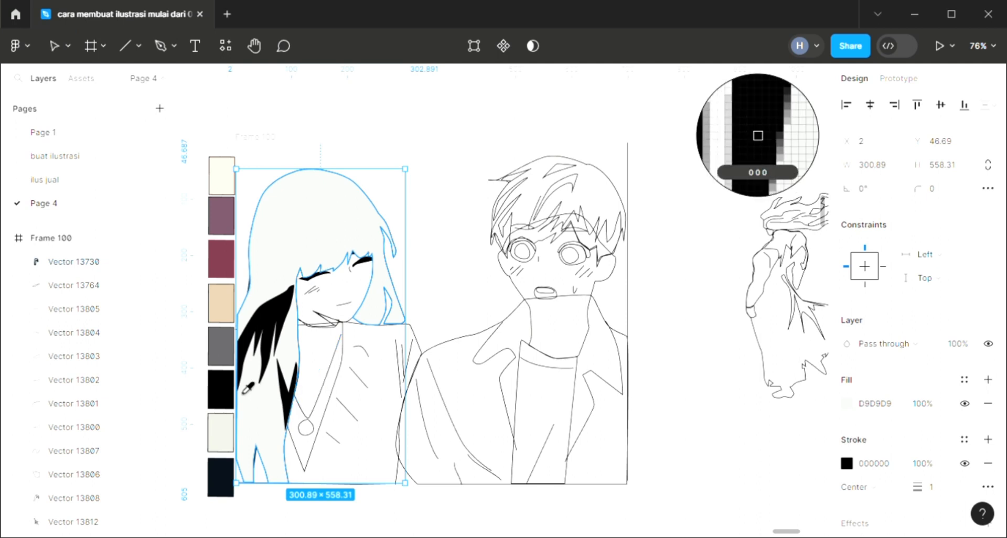
left_click(222, 216)
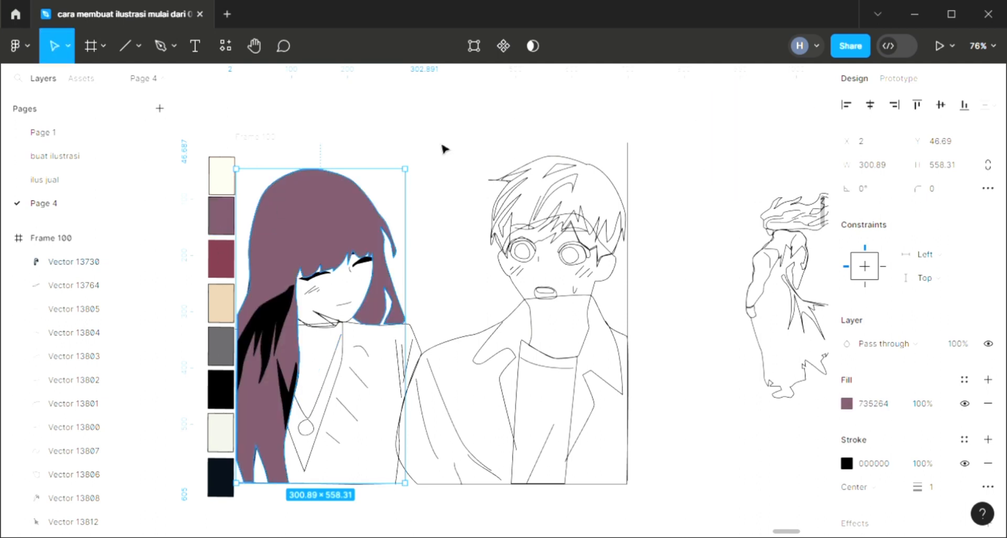
key("bracketleft")
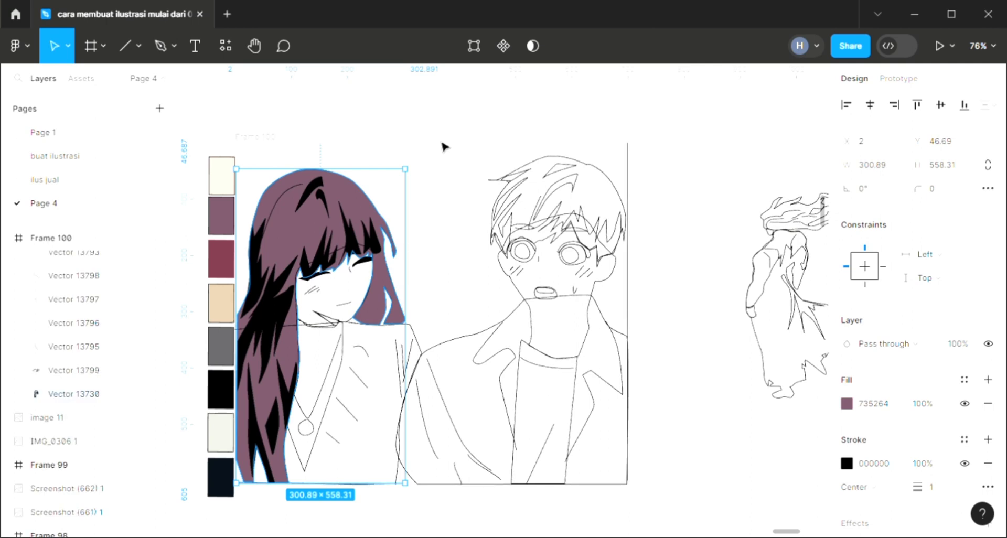
left_click(451, 210)
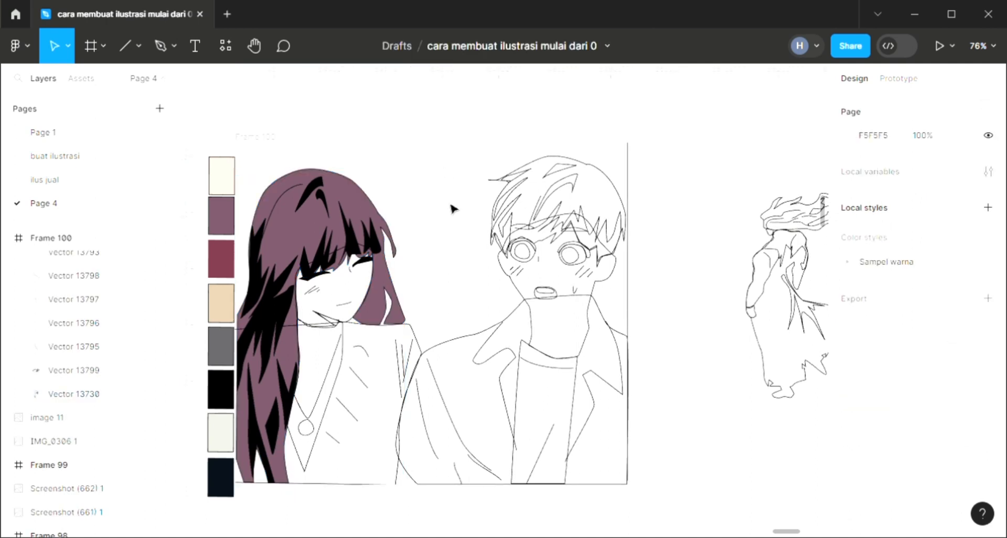
Fill the girl's face shape with the palette's cream skin colour, FFE2D3, and deselect it
left_click(360, 322)
left_click(988, 380)
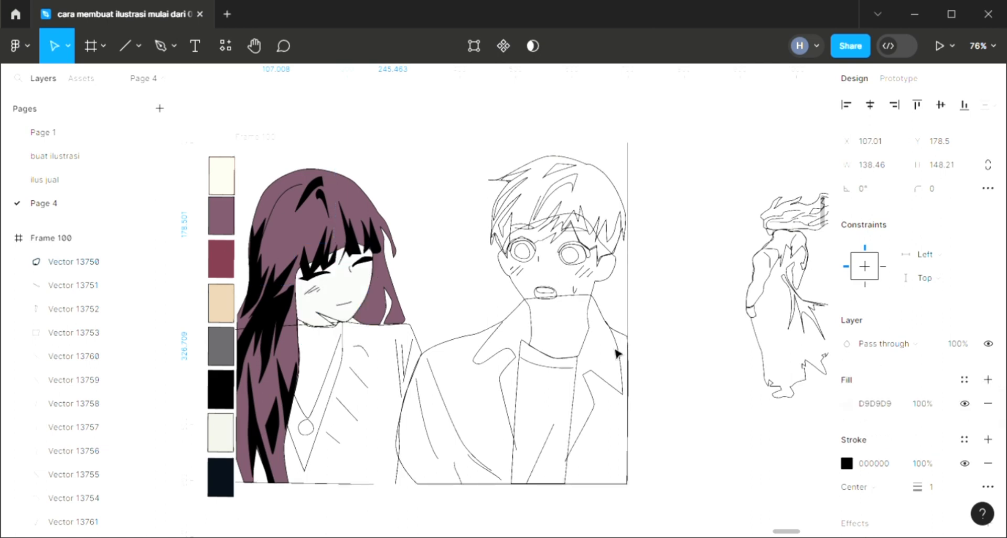
key("i")
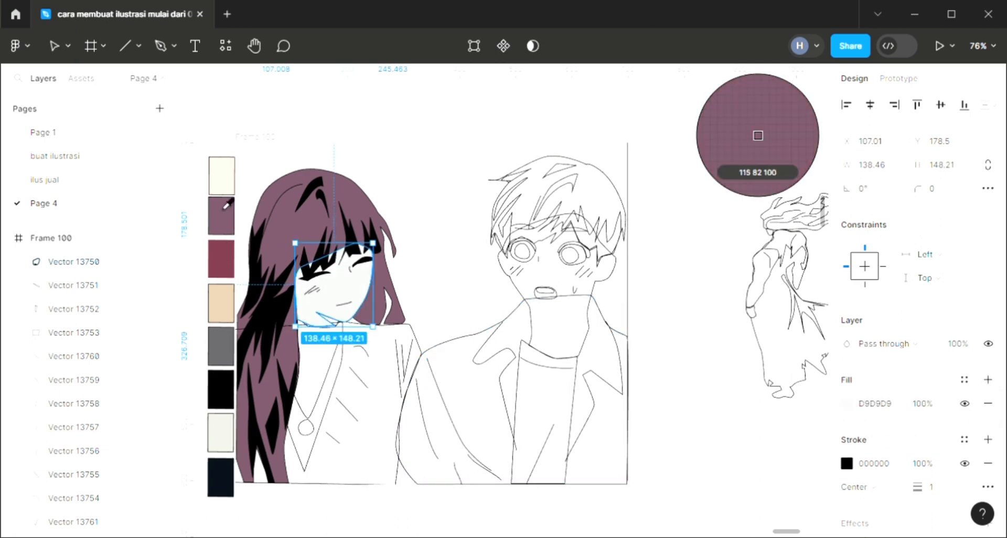
left_click(221, 175)
left_click(423, 198)
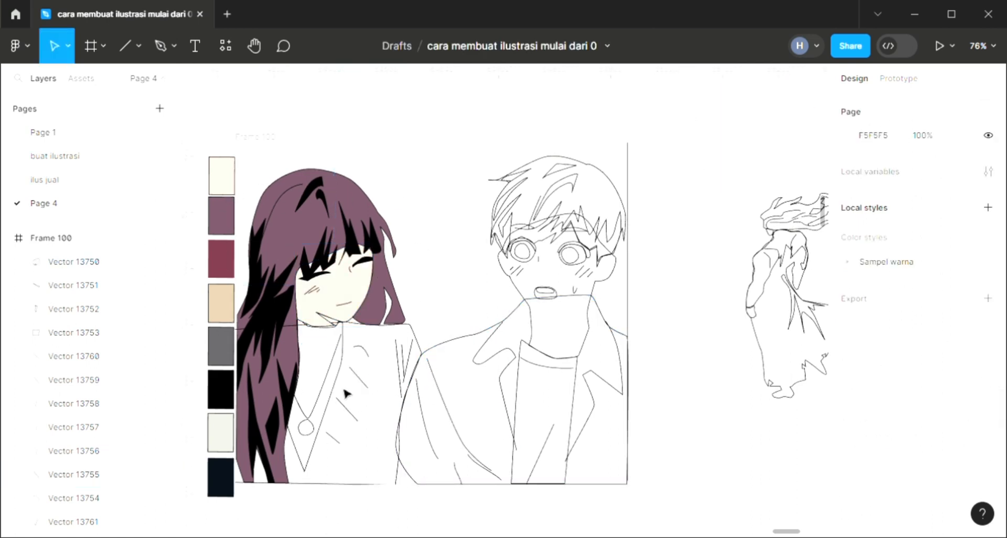
left_click(346, 333)
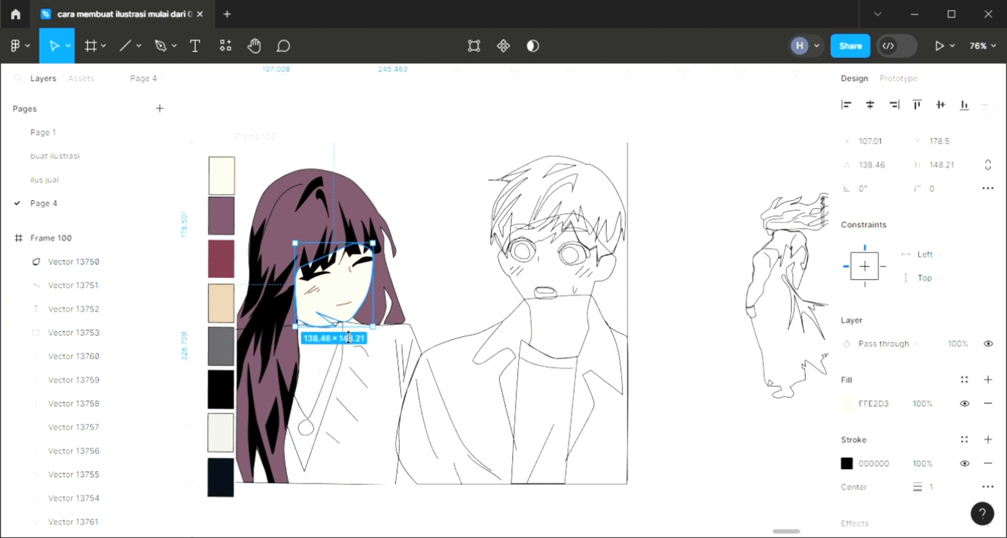
left_click(422, 256)
Fill the small pointed shadow shape under the girl's chin with black, 000000, and deselect it
scroll(344, 336, "up", 5)
left_click(342, 335)
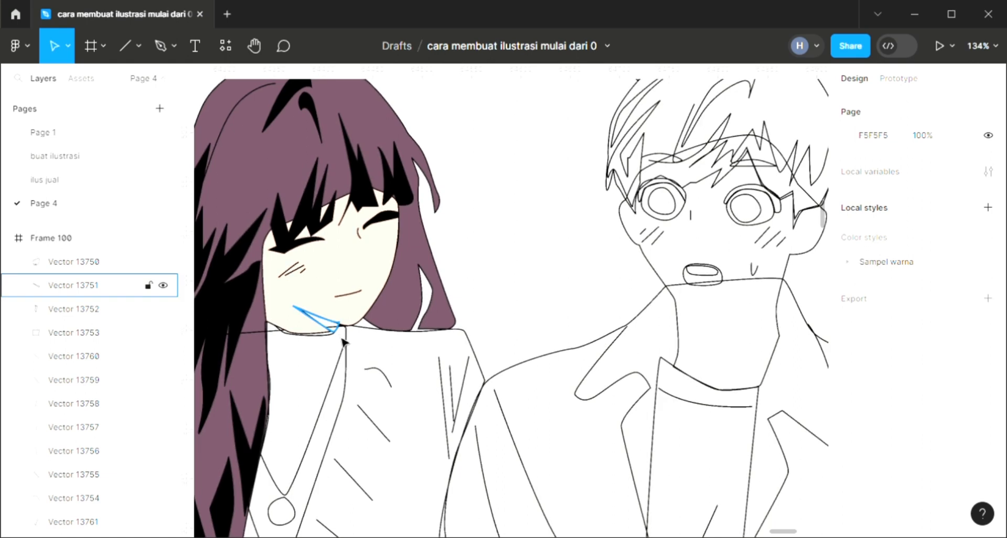
scroll(346, 343, "down", 5)
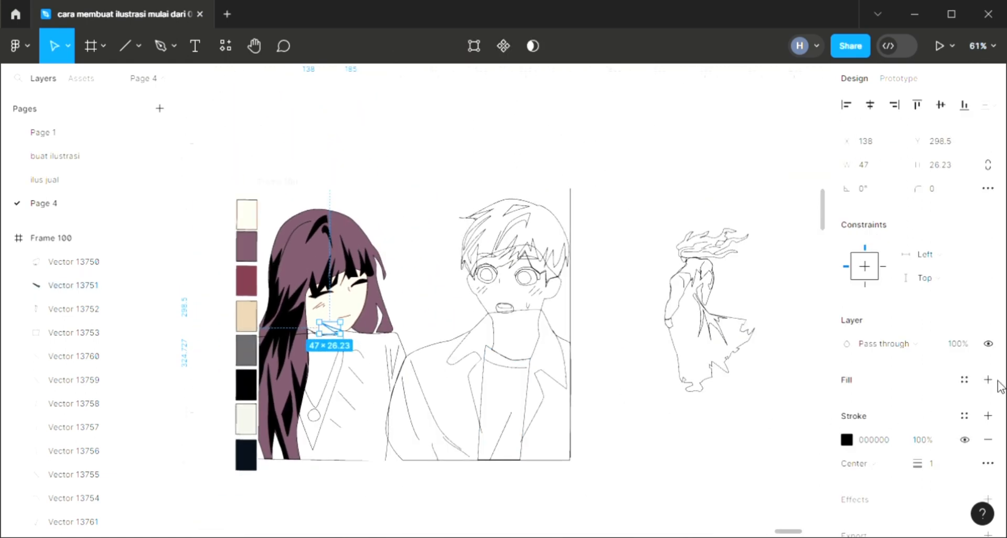
left_click(987, 379)
scroll(337, 387, "up", 2)
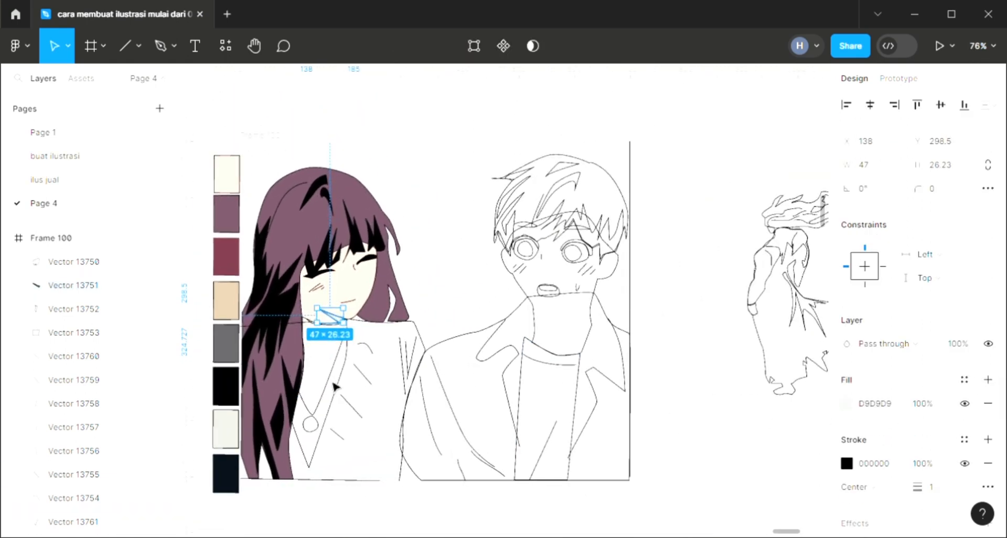
key("i")
left_click(279, 324)
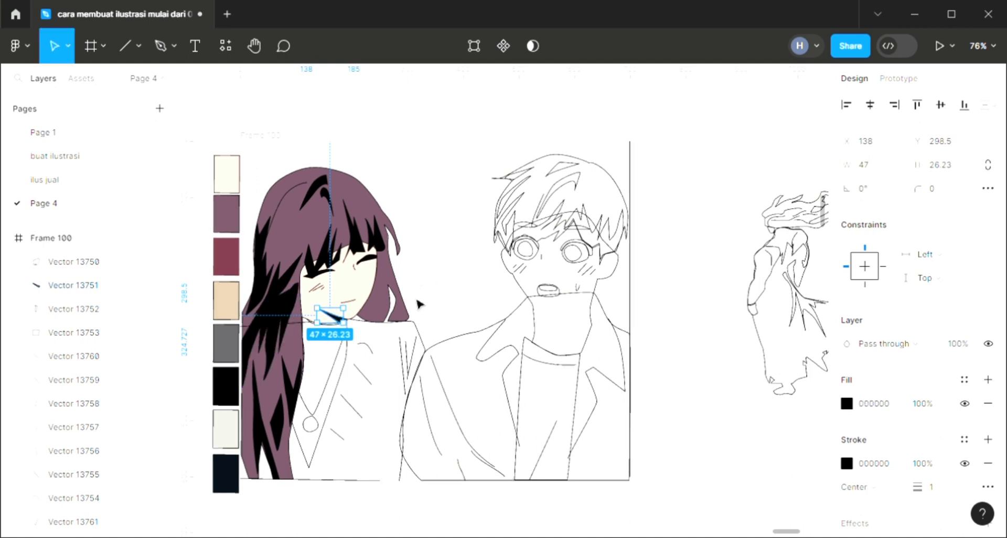
left_click(418, 301)
Fill the girl's coat shape with the palette's maroon, 773849, and send it behind her hair and the detail lines
scroll(331, 421, "up", 1)
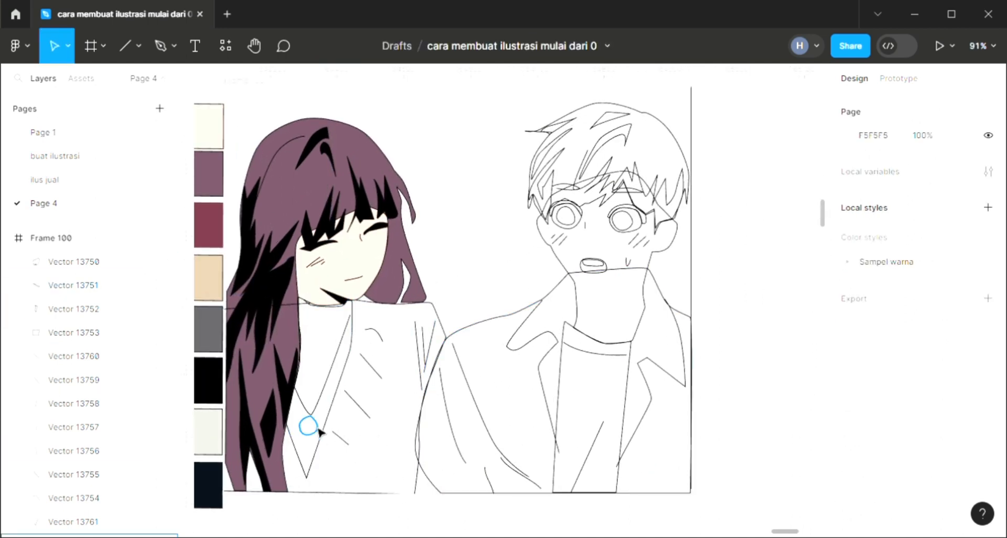
left_click(421, 490)
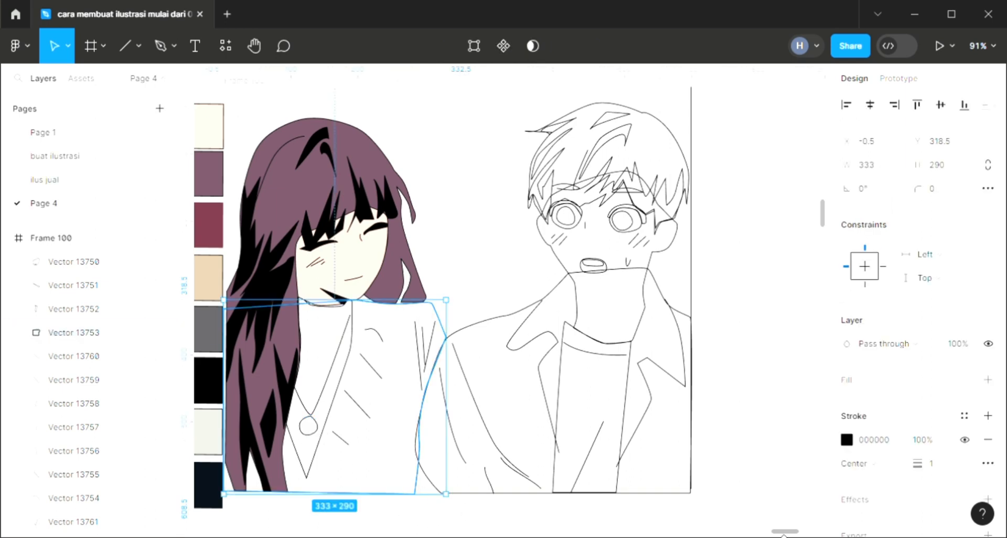
left_click(988, 379)
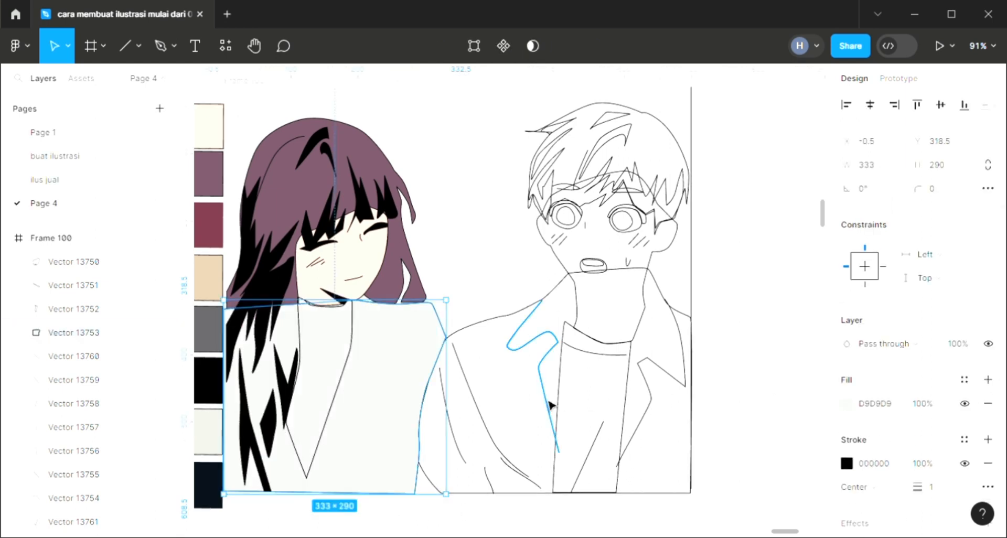
key("[")
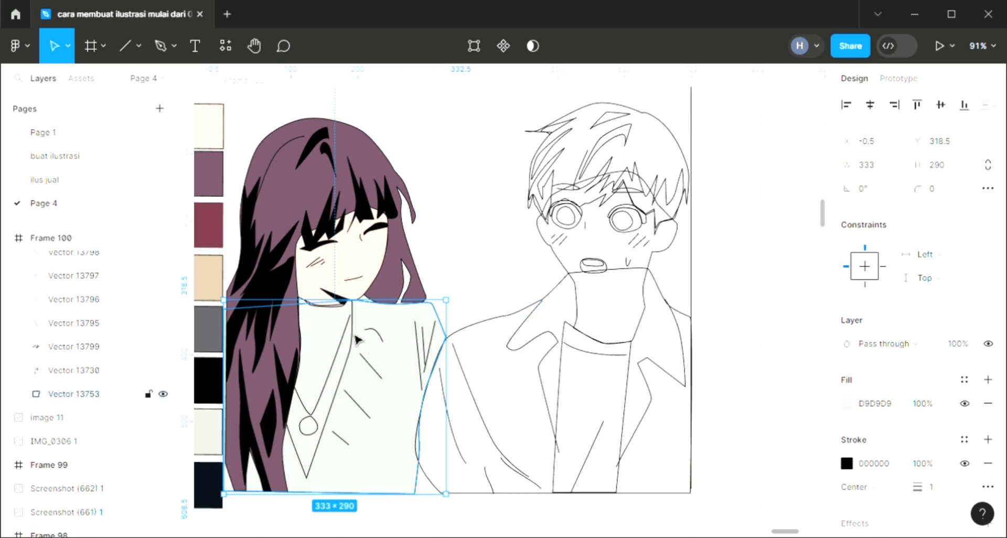
key("i")
left_click(209, 225)
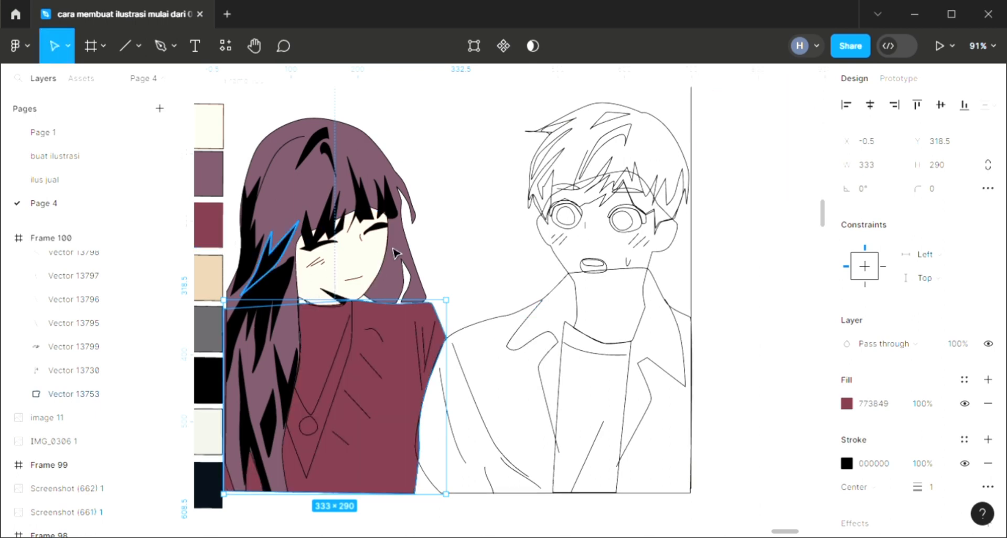
left_click(443, 222)
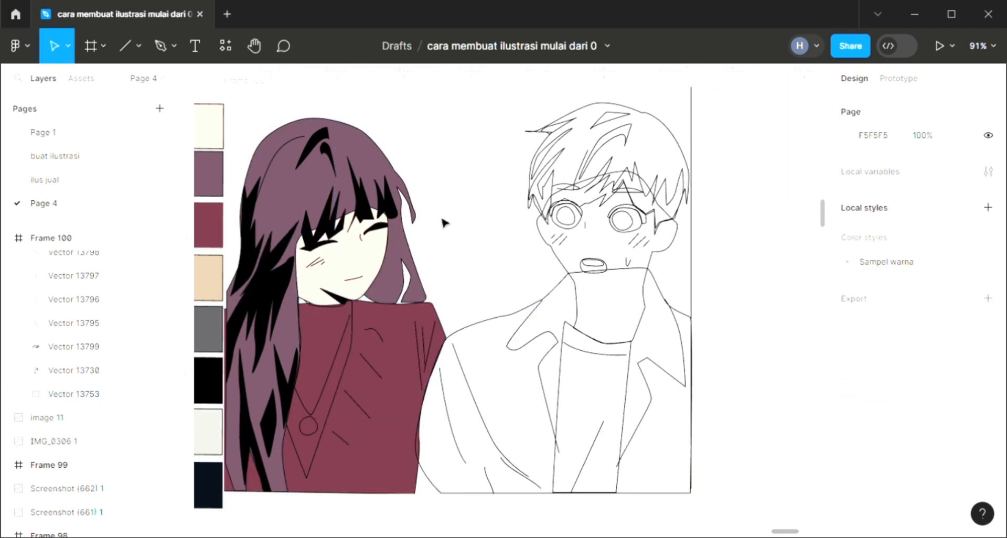
Fill the V-shaped shirt area inside the girl's coat with white, FFFFFF
left_click(342, 405)
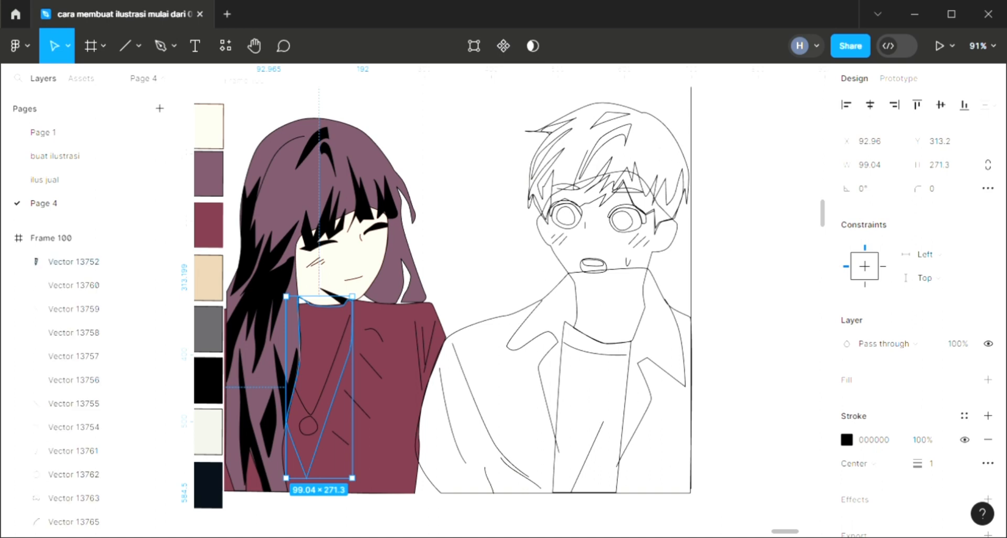
left_click(876, 378)
key("i")
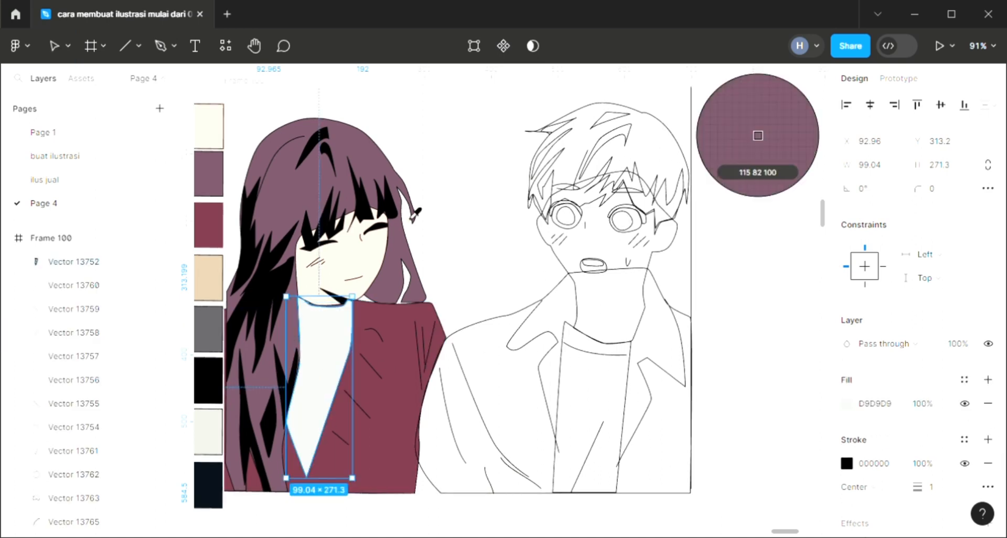
left_click(449, 199)
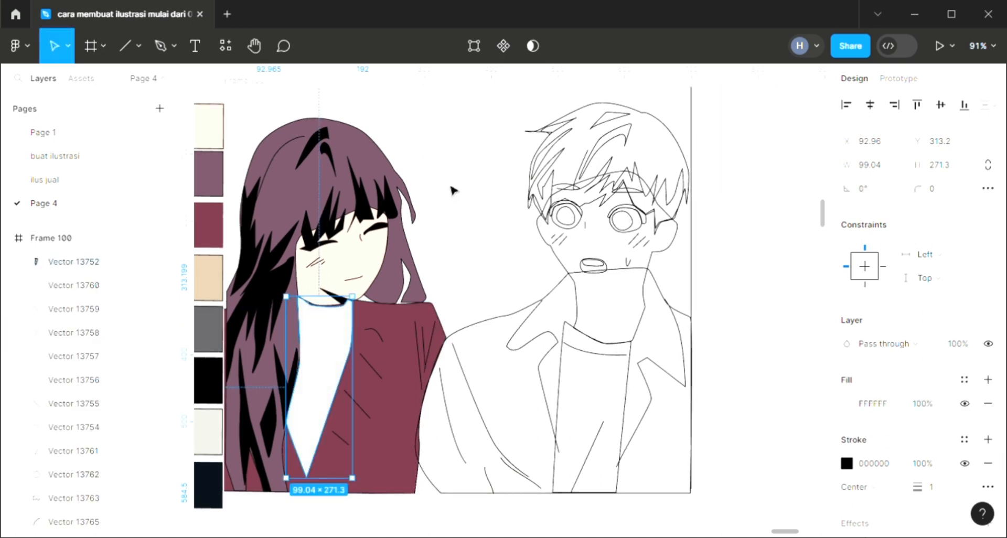
Send the white shirt shape behind the hair and necklace, keeping the maroon coat as the rearmost shape
key("ctrl+shift+[")
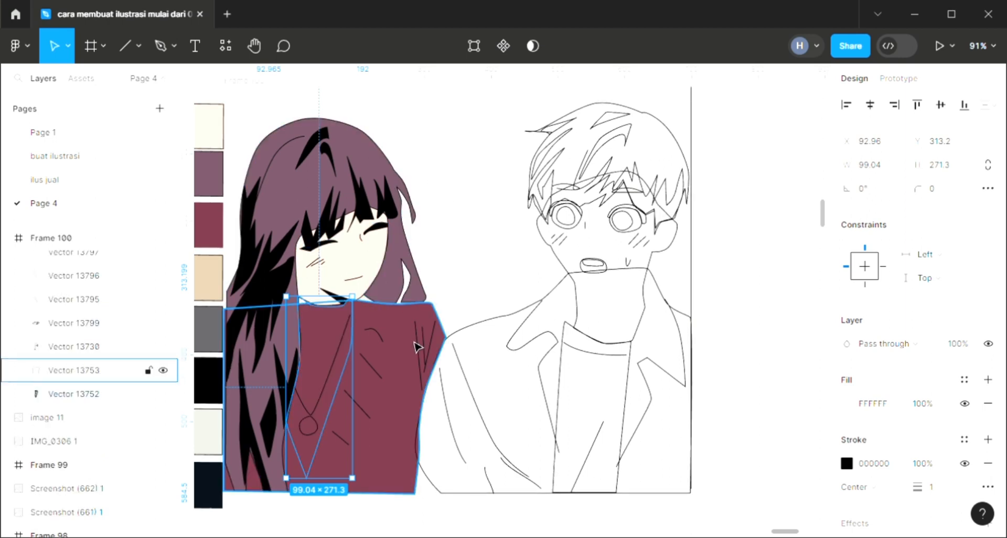
left_click(417, 348)
key("ctrl+[")
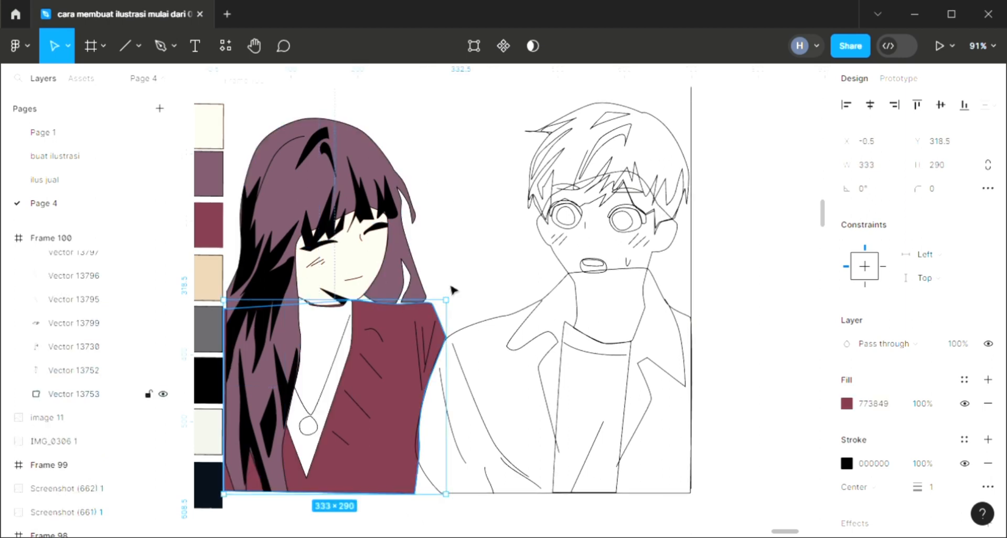
left_click(484, 256)
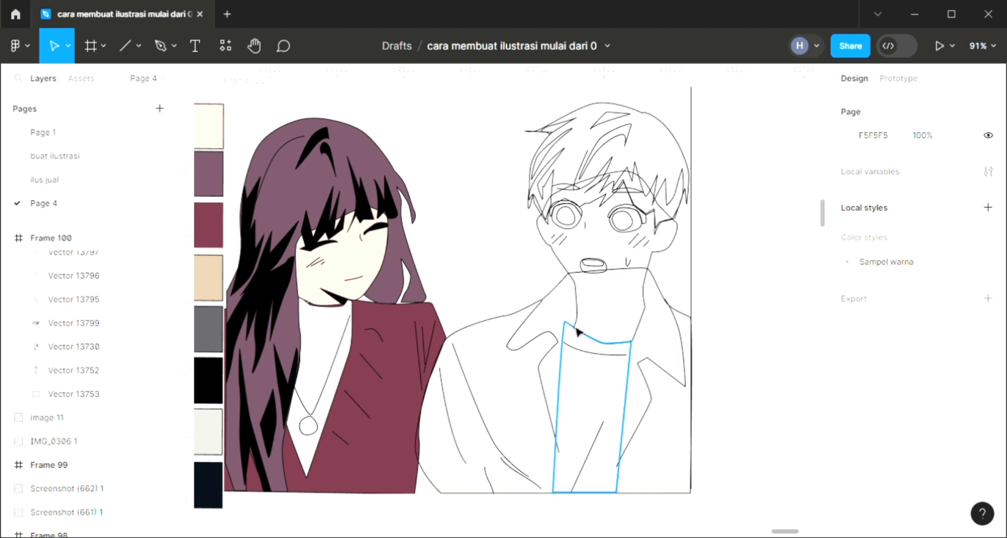
Fill the curved strand on the boy's upper hair with the palette's beige and darken it to B09E86
scroll(578, 331, "up", 3)
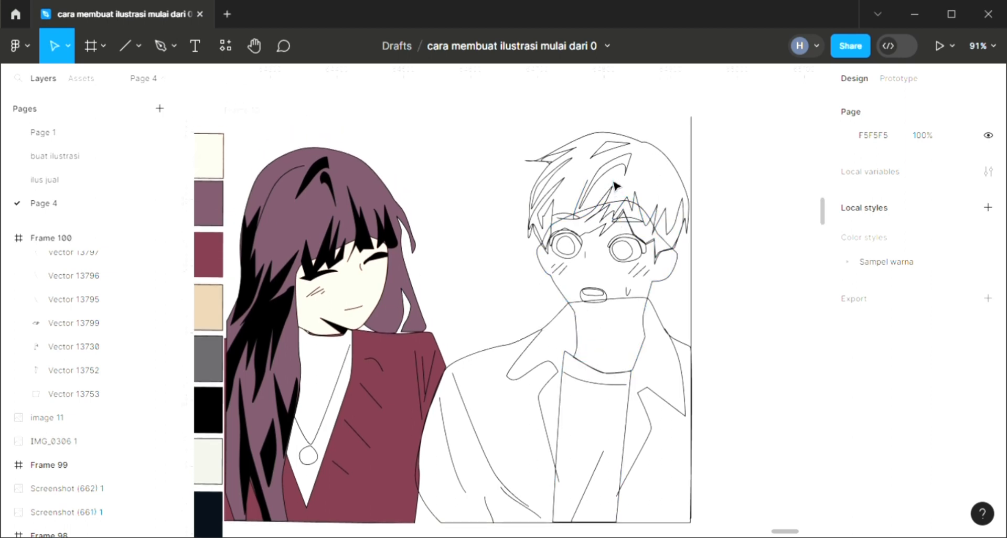
left_click(616, 181)
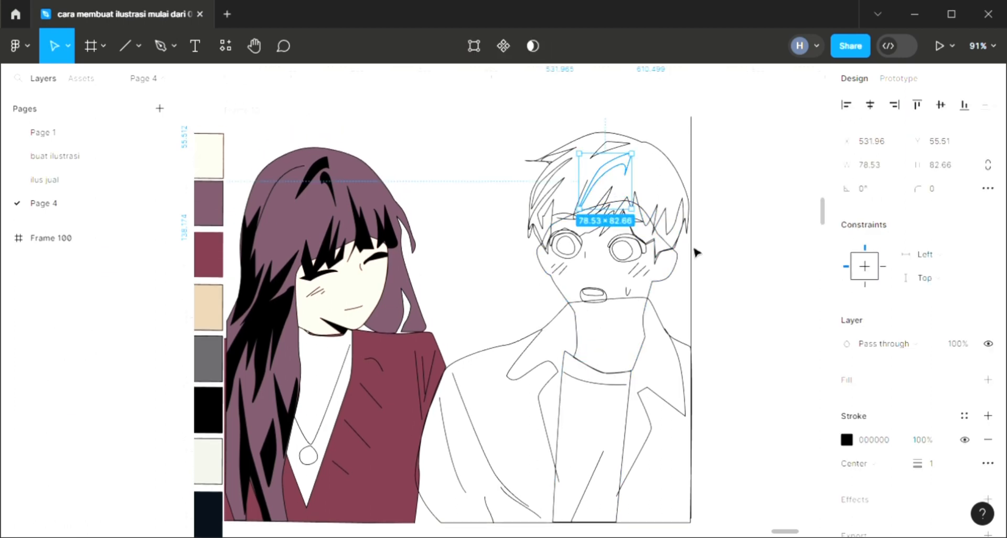
left_click(988, 380)
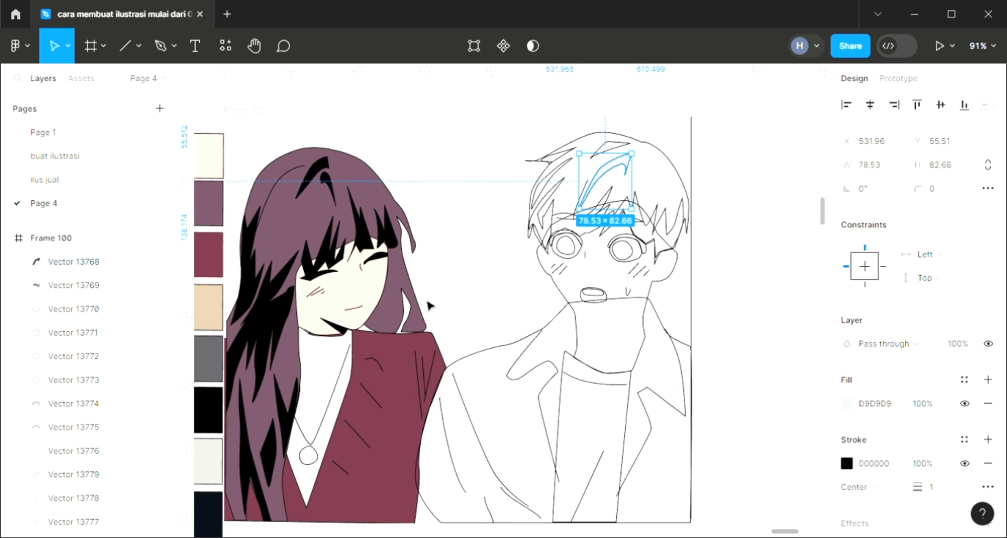
key("i")
left_click(220, 317)
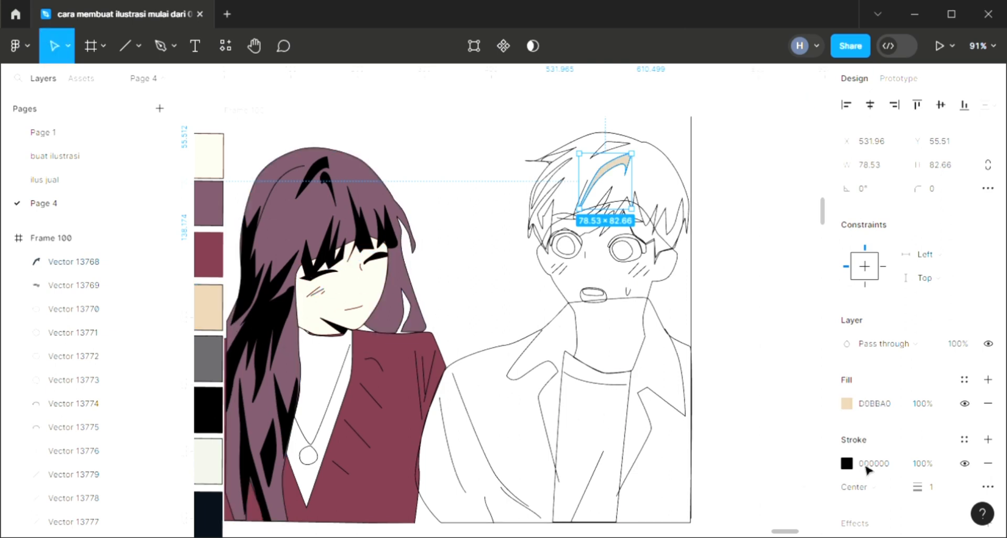
left_click(846, 403)
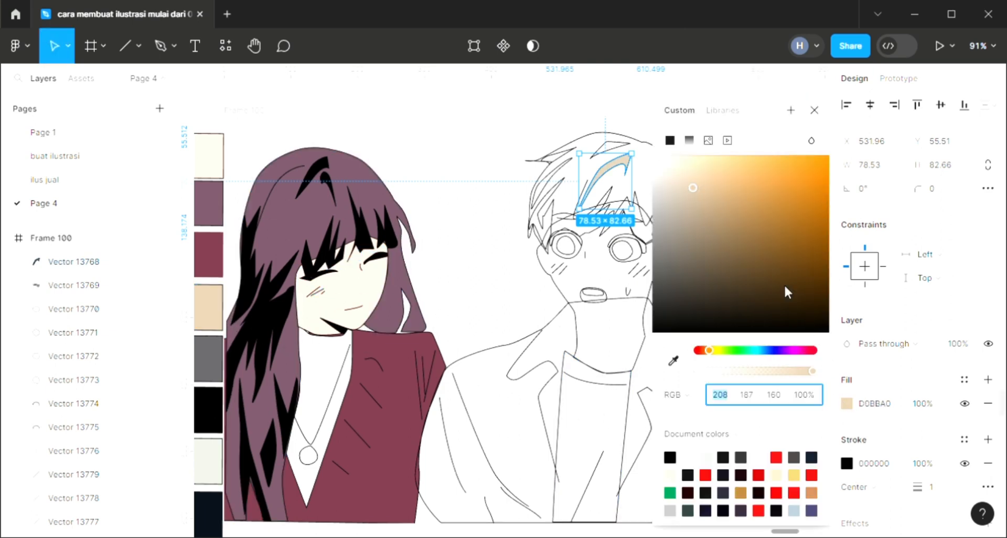
left_click(694, 211)
left_click(813, 111)
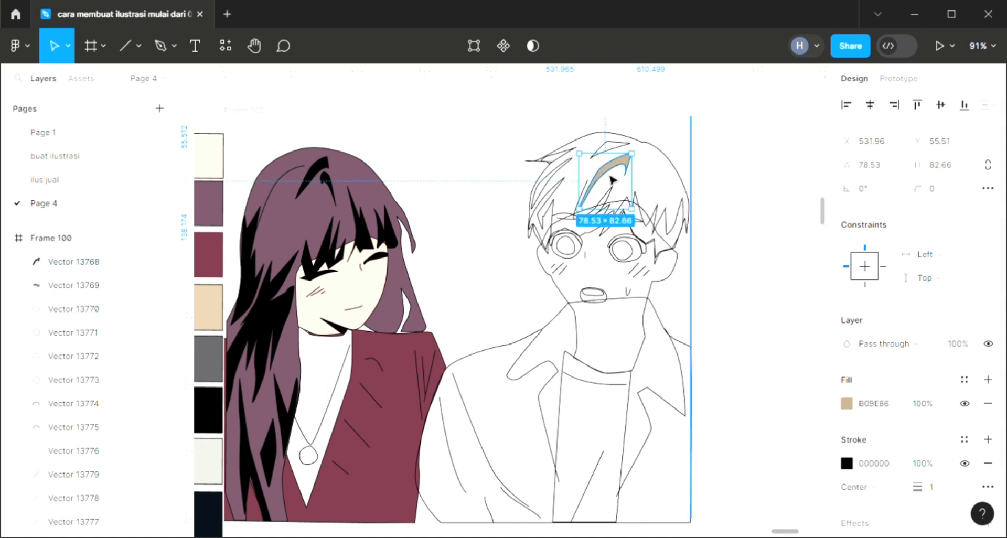
Fill the small strand near the crown of the boy's hair with the shading colour B09E86 from the curved strand
left_click(611, 152)
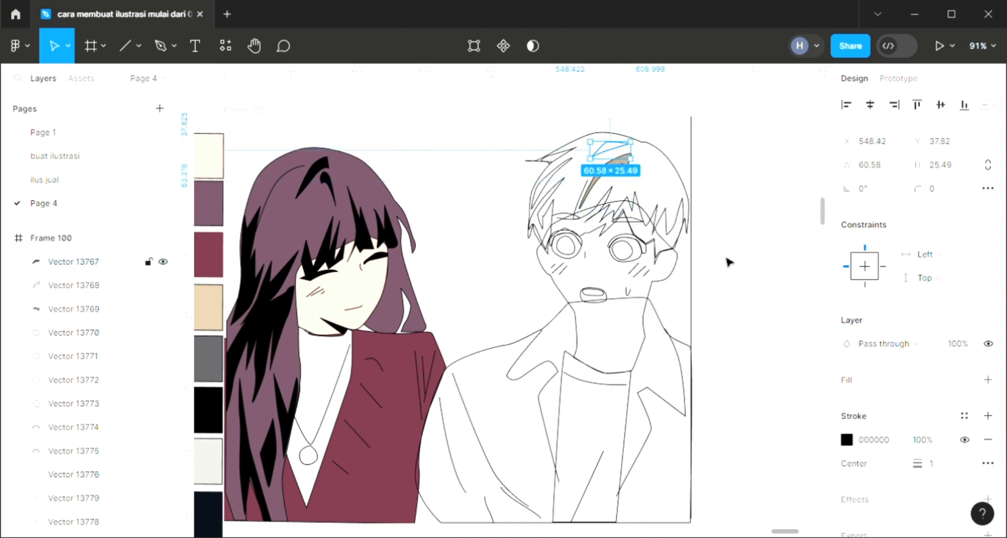
left_click(988, 380)
key("i")
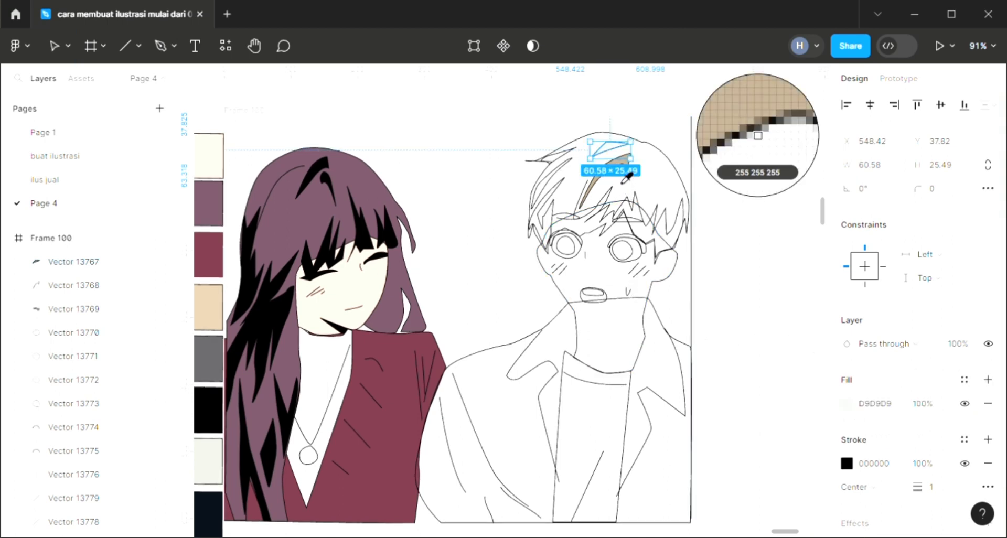
left_click(623, 181)
key("Escape")
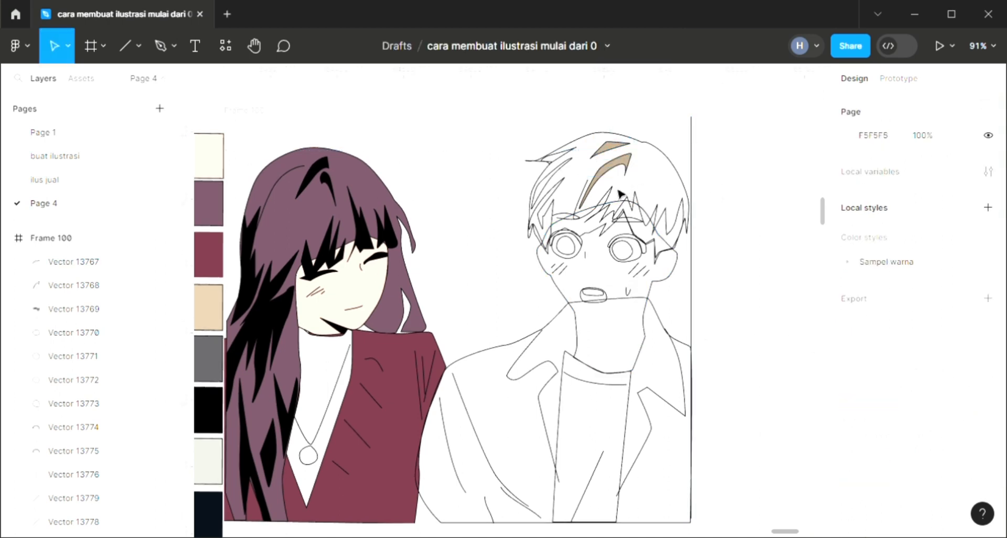
Fill the jagged sideburn strand and the long strand above it on the boy's left-hand hair side with B09E86
left_click(553, 211)
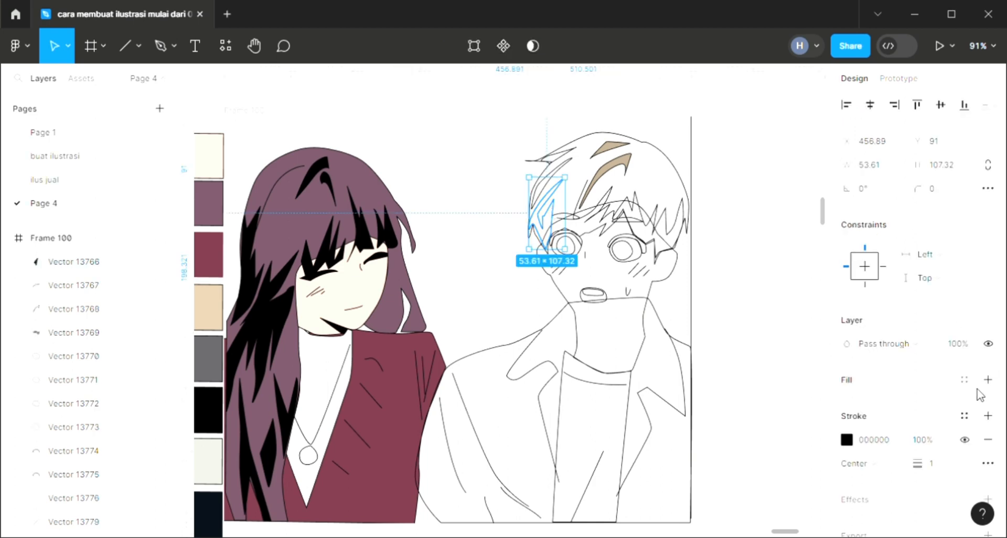
left_click(988, 380)
key("i")
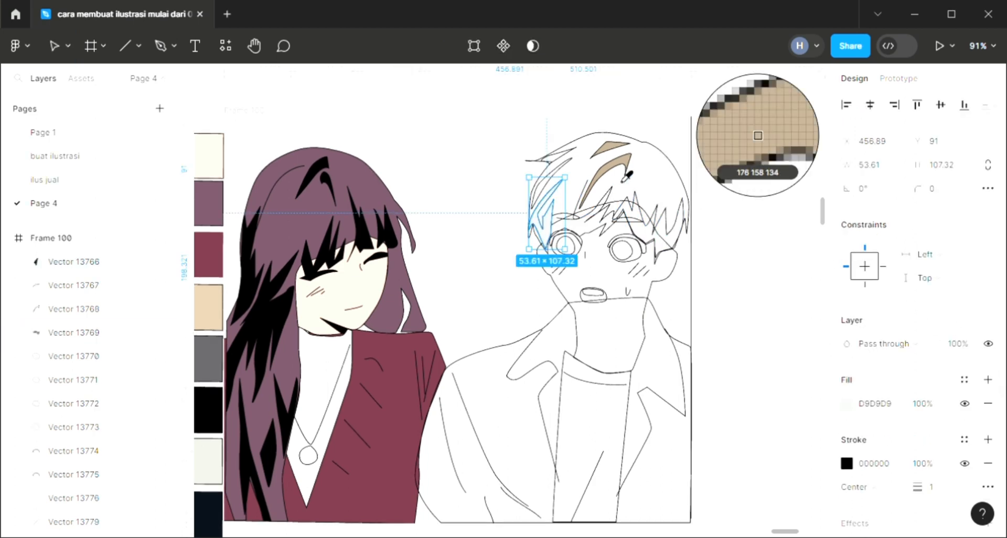
left_click(585, 176)
left_click(570, 170)
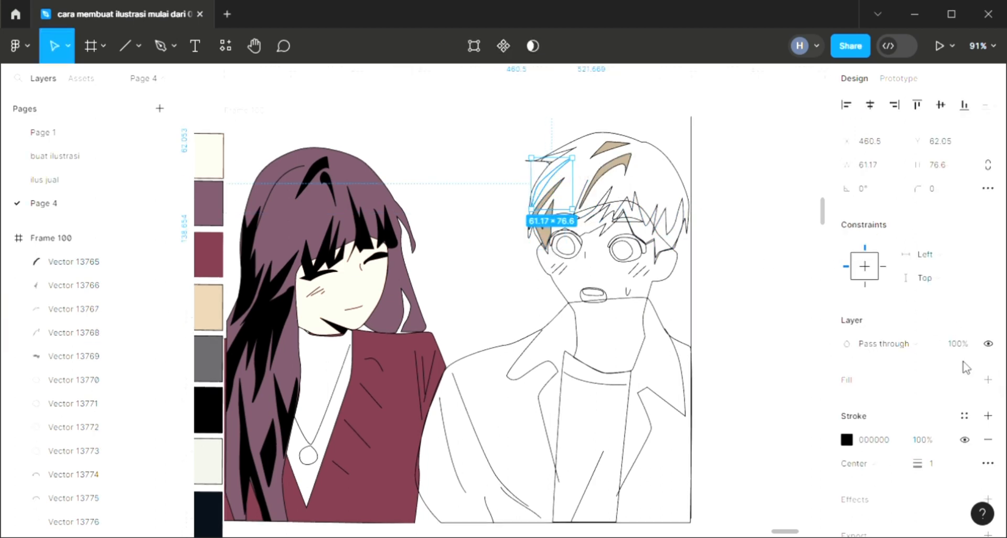
left_click(988, 379)
key("i")
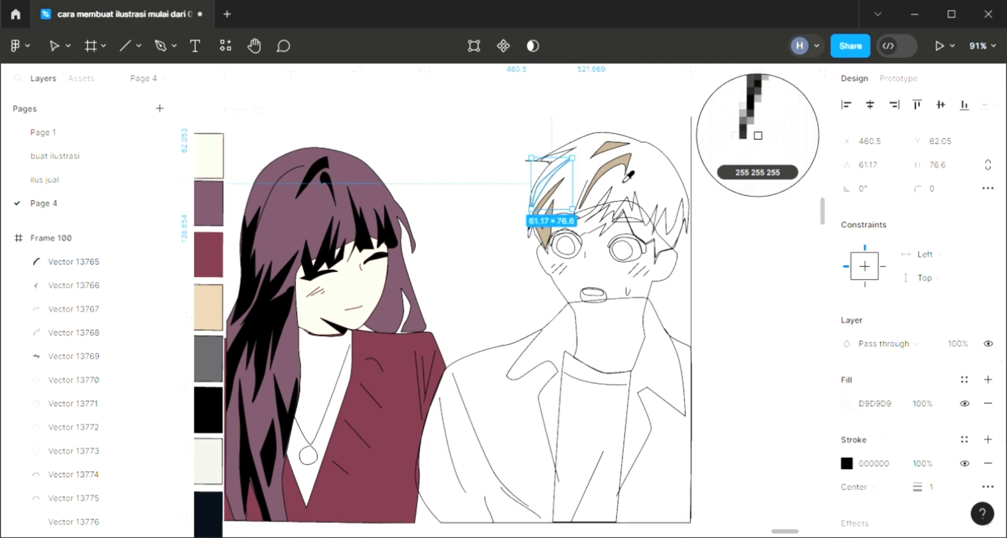
left_click(624, 170)
left_click(636, 188)
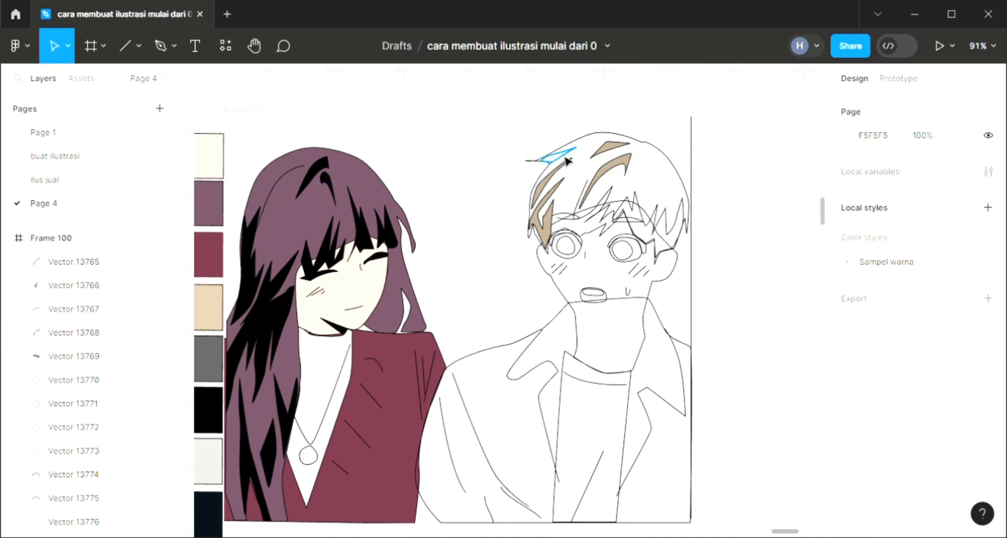
Fill the narrow strand beside the protruding tip at the upper left of the boy's hair with B09E86
left_click(568, 161)
left_click(988, 380)
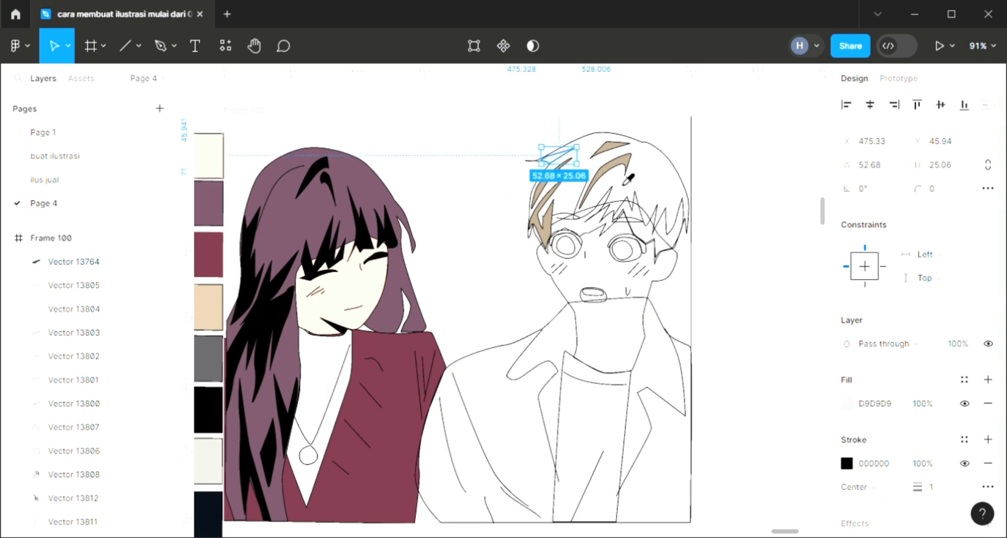
key("i")
left_click(622, 169)
left_click(656, 190)
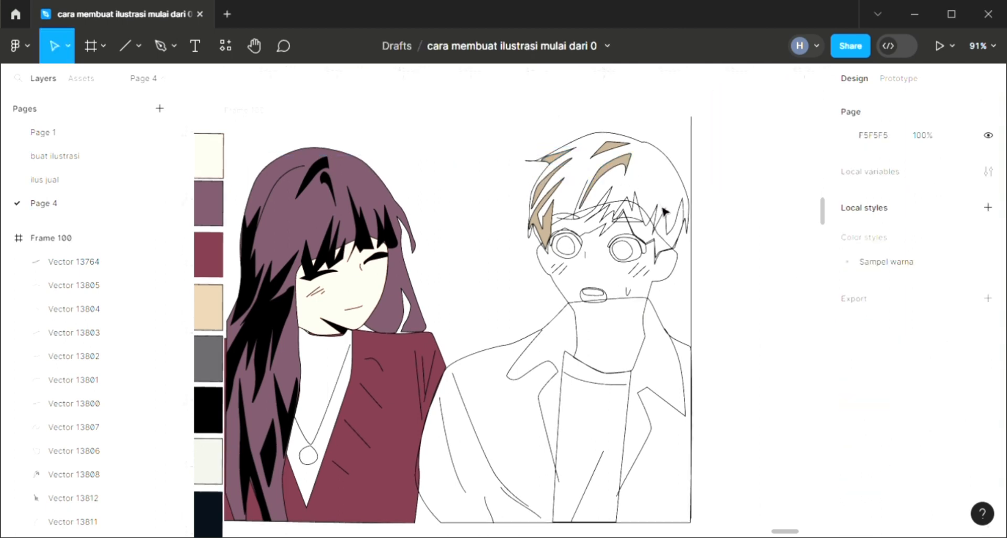
Fill the jagged shading shape along the boy's fringe with B09E86
left_click(637, 207)
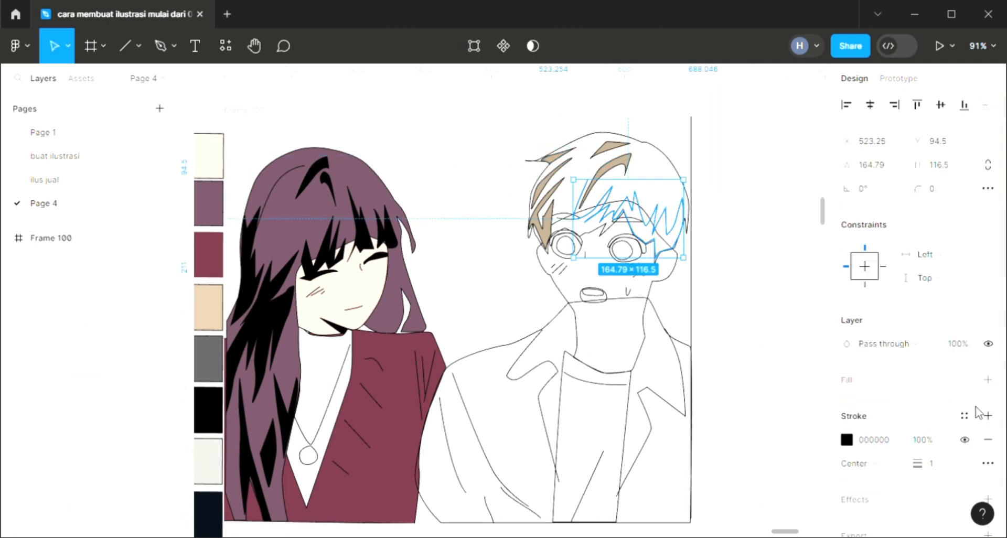
left_click(988, 379)
key("i")
left_click(696, 180)
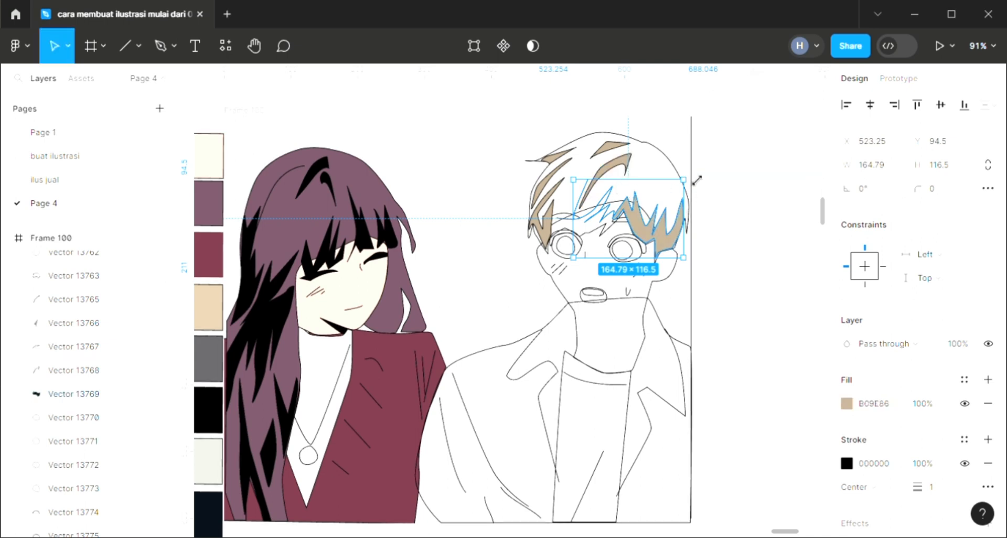
Fill the boy's main hair shape with the palette's beige and send it behind the darker strands
left_click(608, 224)
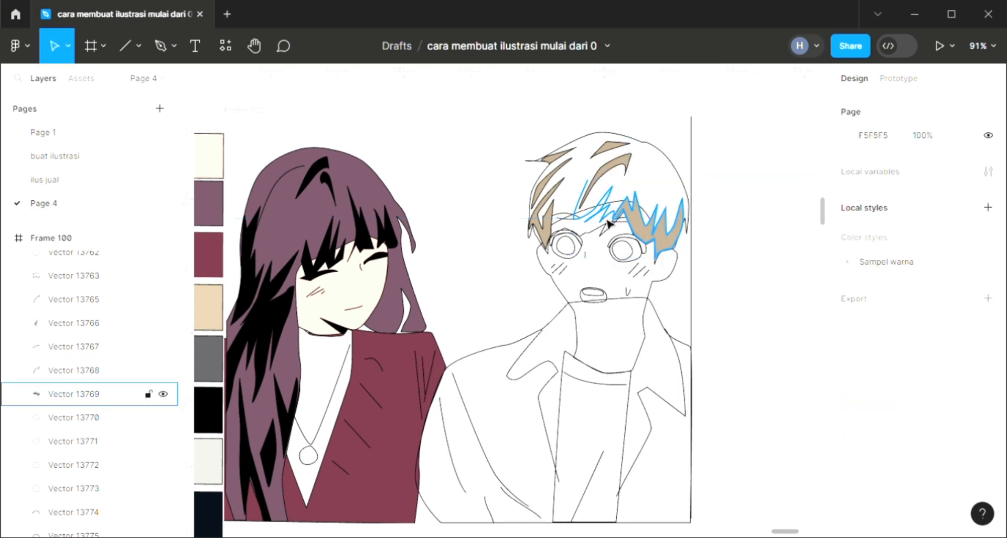
left_click(674, 173)
left_click(987, 379)
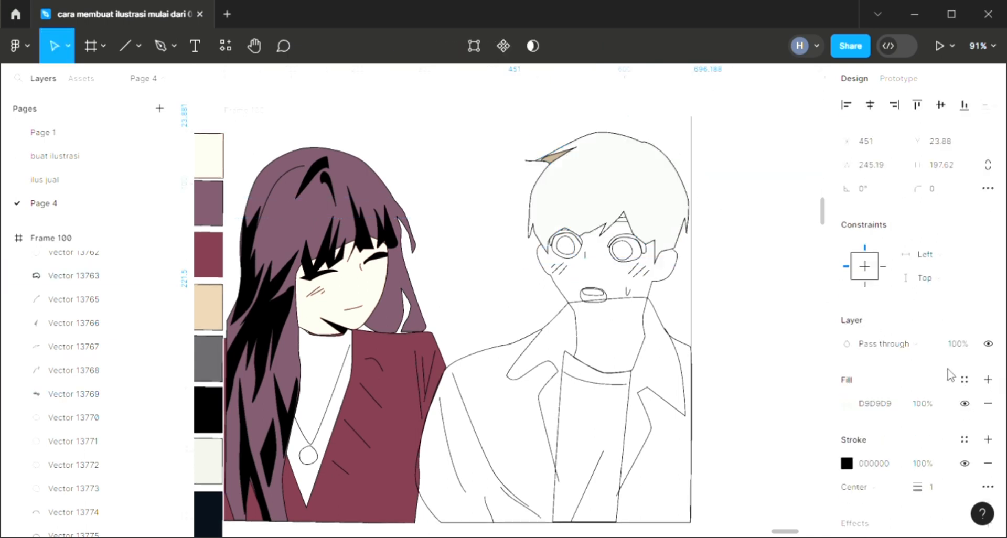
key("i")
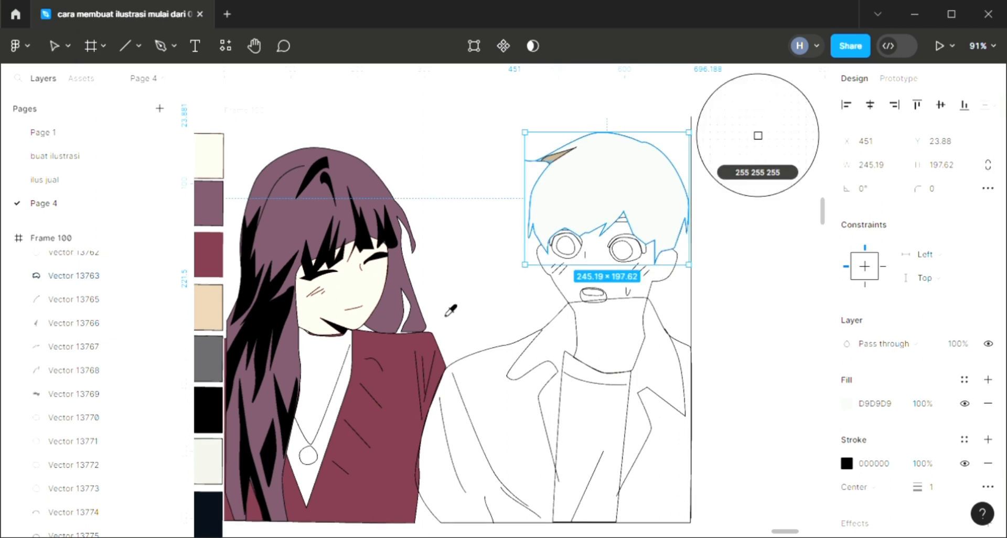
left_click(218, 325)
key("[")
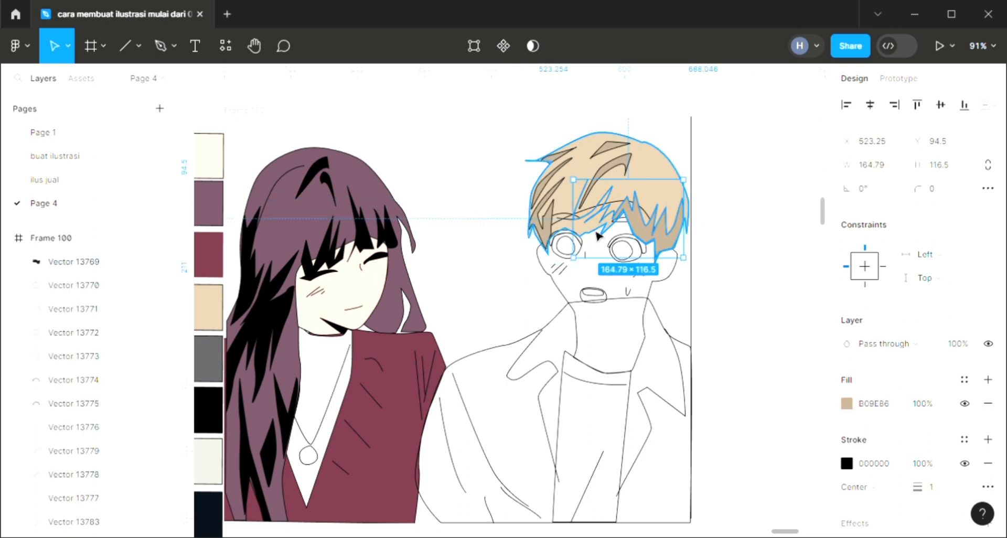
left_click(749, 268)
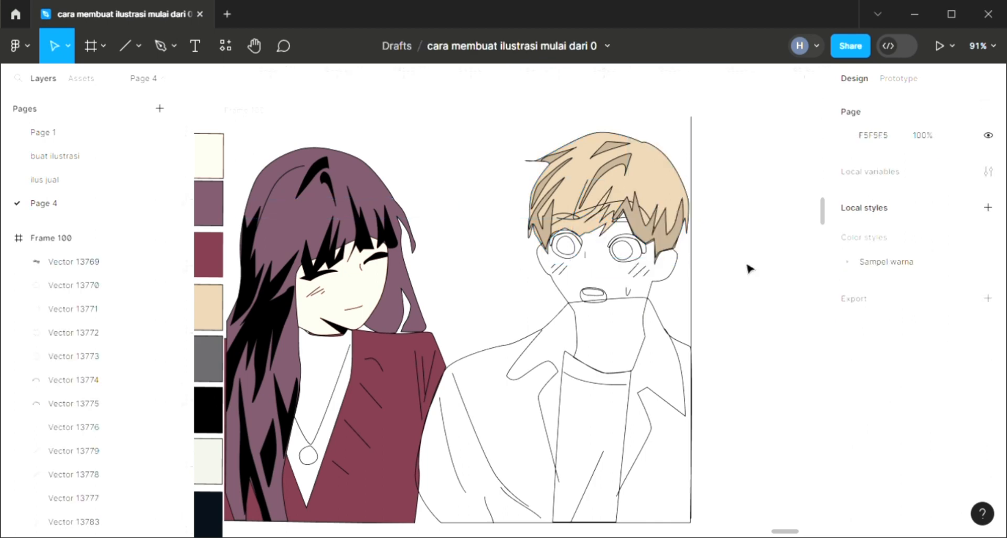
Fill the iris of the boy's right-hand eye with a custom orange, EB9E44
left_click(634, 265)
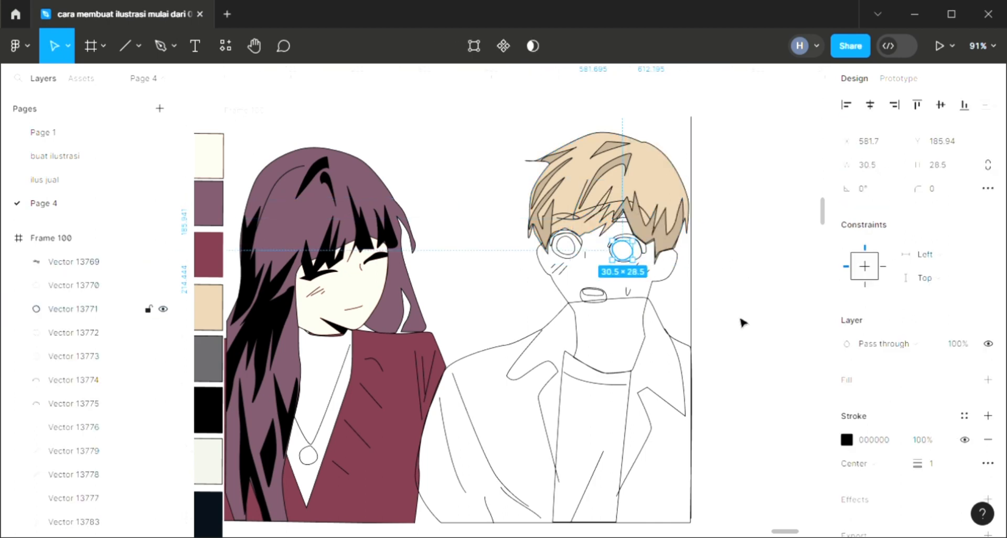
left_click(989, 380)
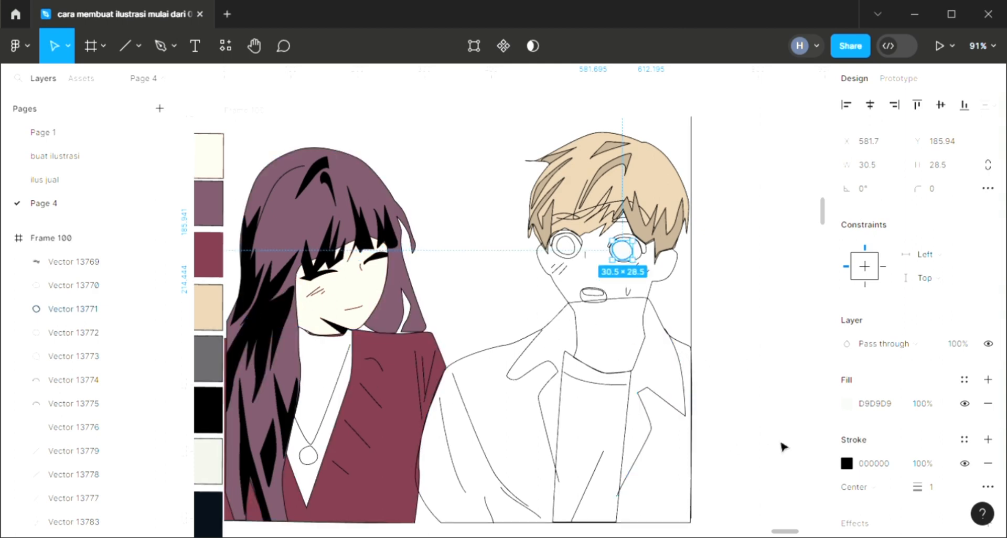
left_click(846, 403)
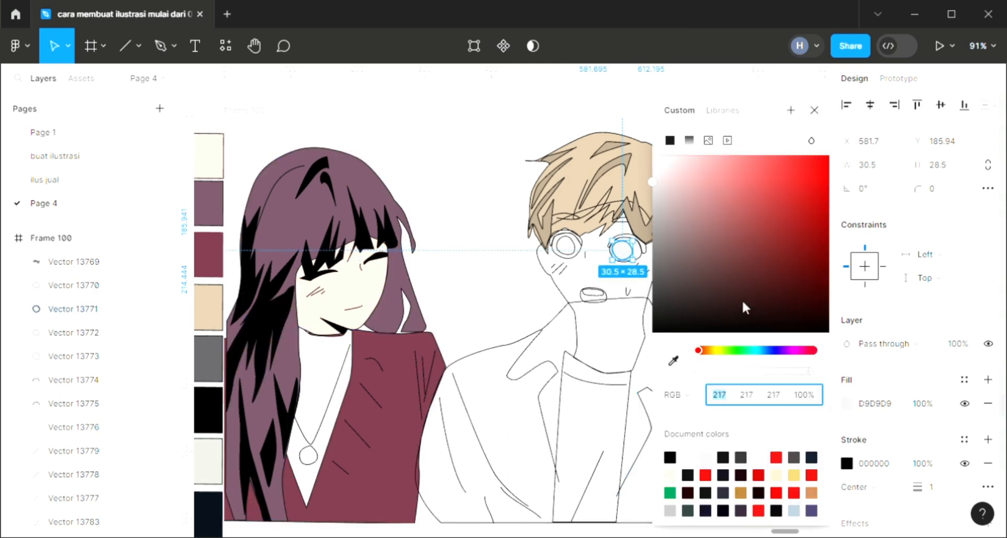
left_click(713, 351)
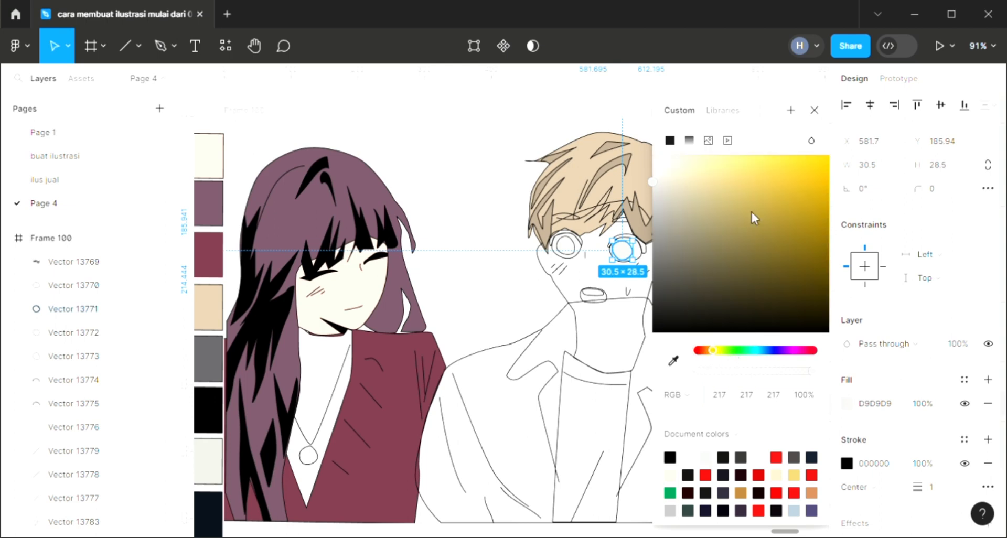
left_click(766, 184)
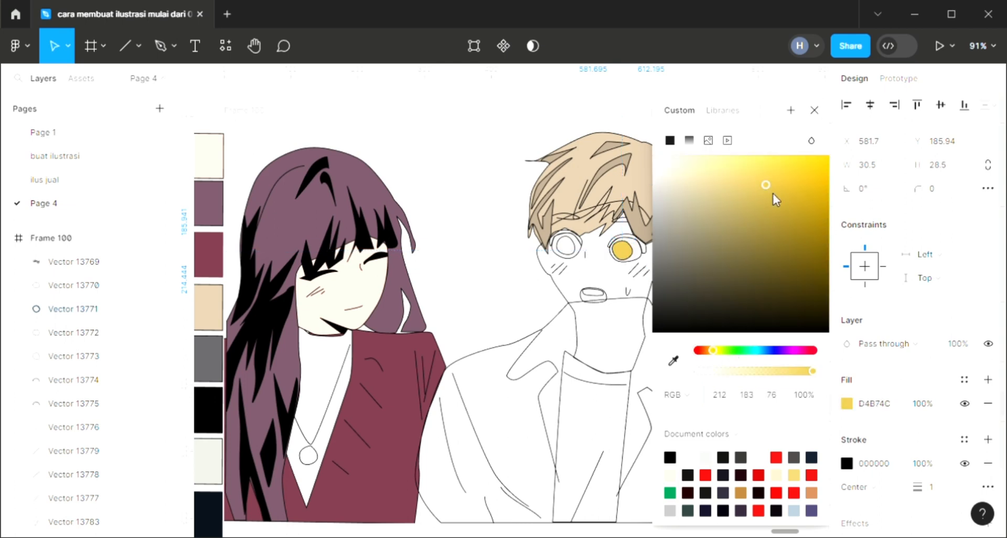
left_click(720, 349)
left_click(709, 350)
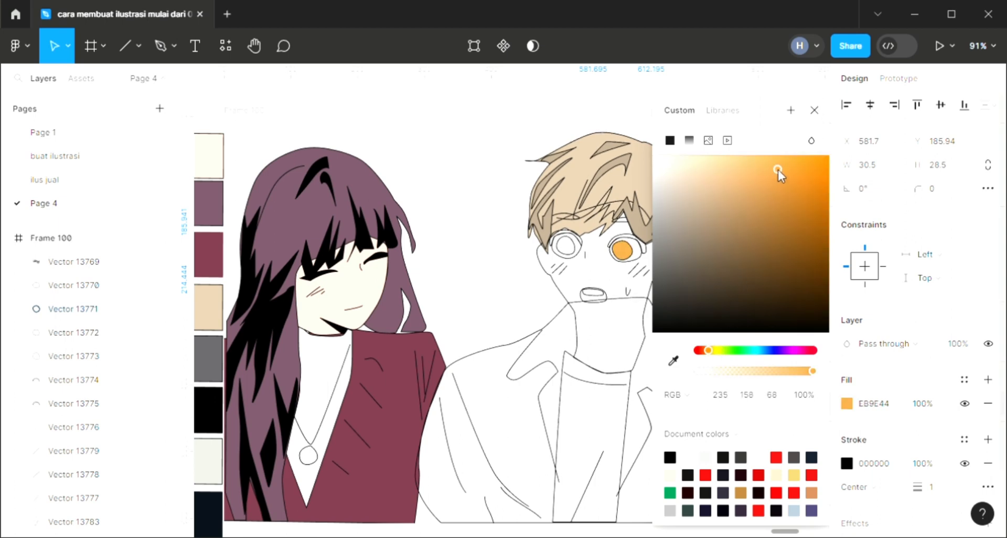
left_click(815, 110)
left_click(743, 247)
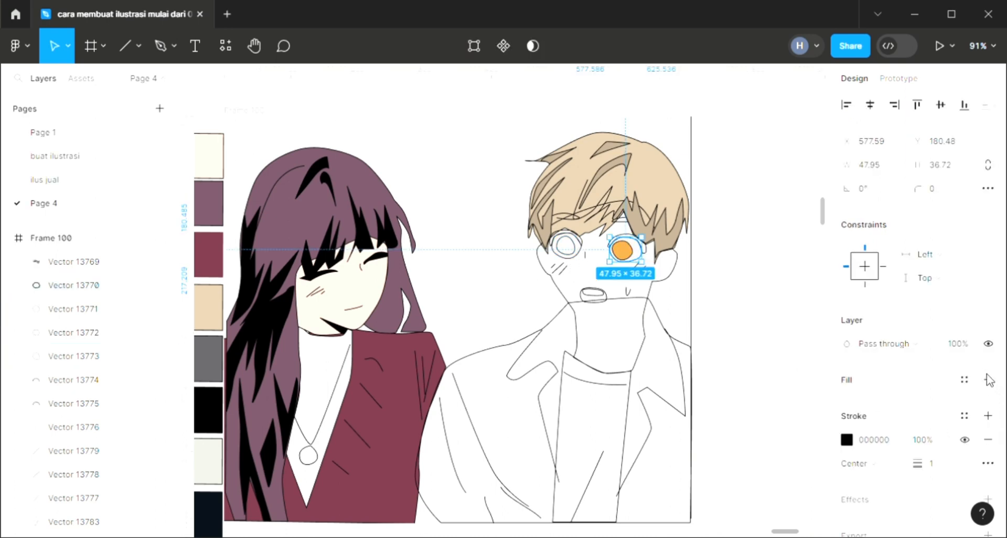
Fill the eyeball outline of the boy's right-hand eye with white, FFFFFF, and send it behind the orange iris
left_click(988, 380)
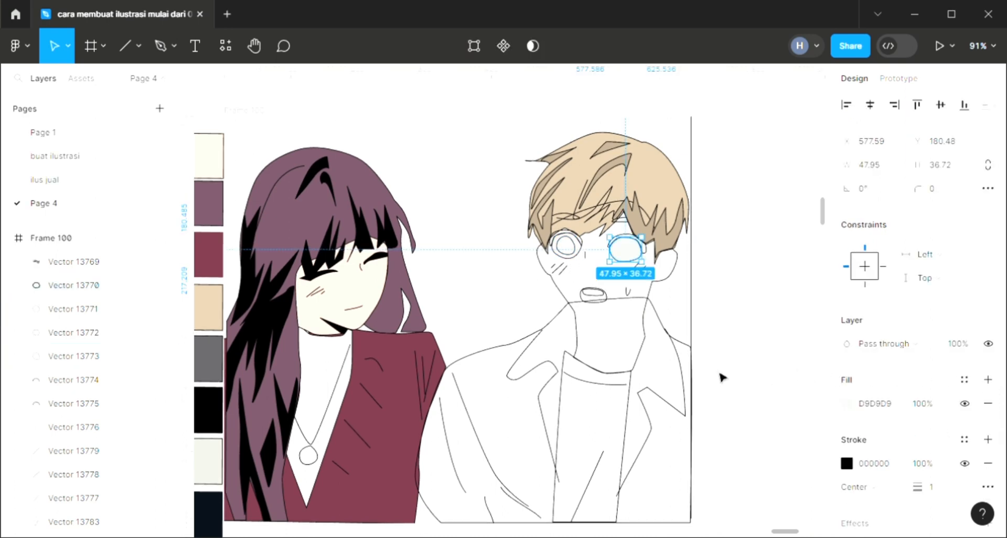
key("[")
key("i")
left_click(724, 291)
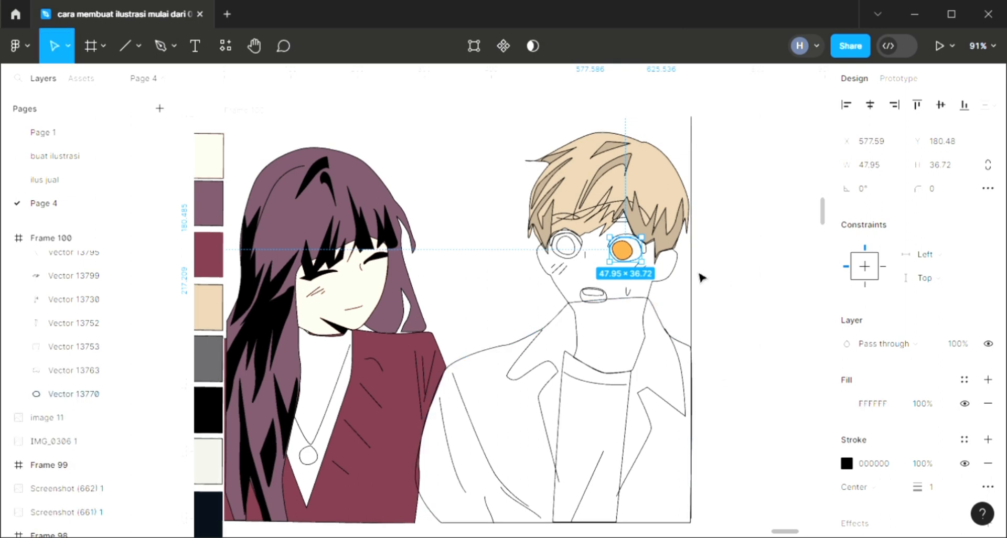
left_click(737, 290)
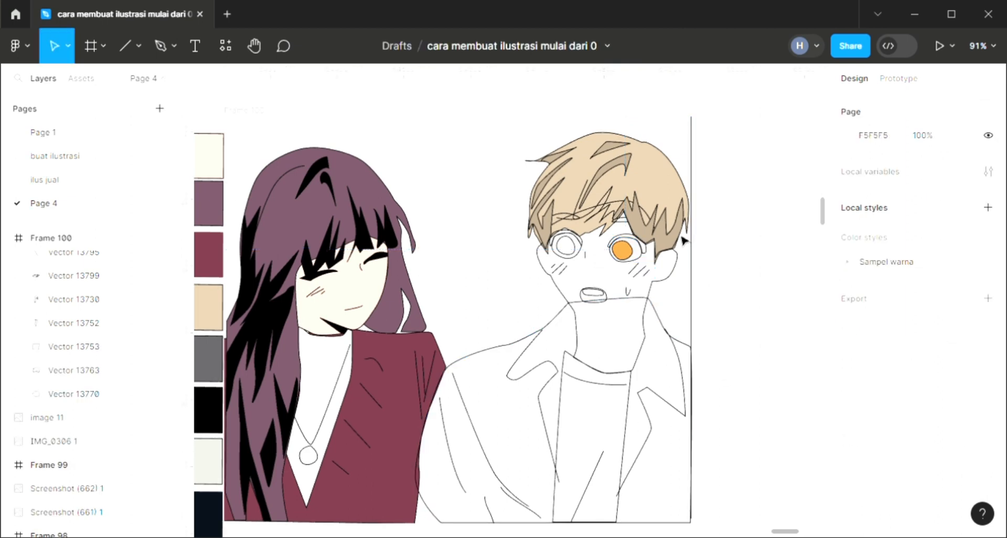
Fill the upper eyelash shape of the boy's right-hand eye with the black sampled from the girl's hair
left_click(654, 260)
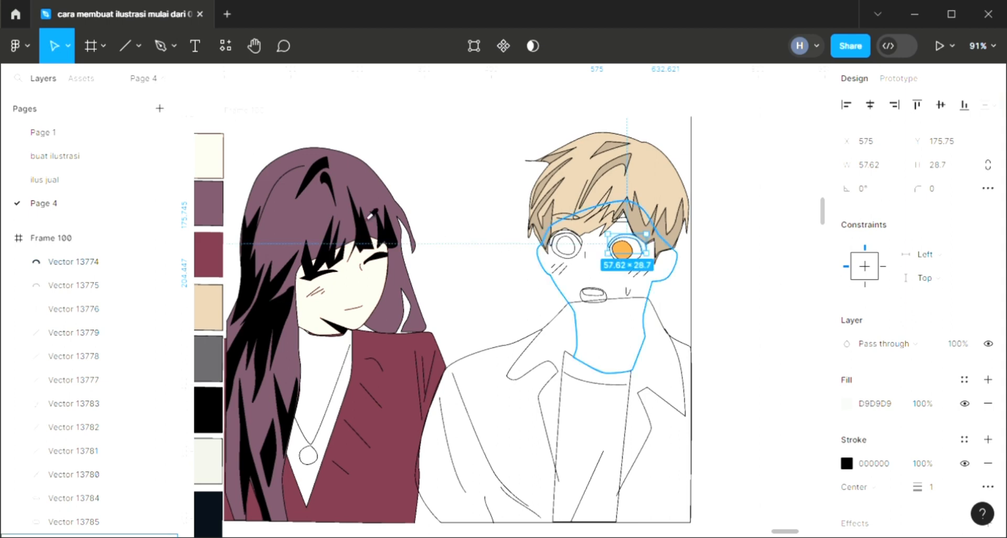
key("i")
left_click(363, 229)
left_click(520, 284)
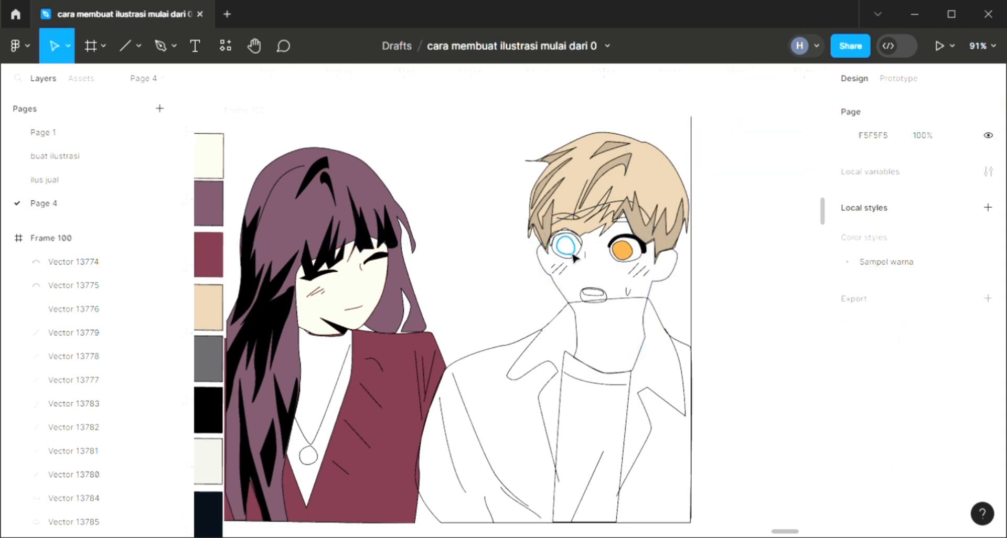
Fill the iris of the boy's left-hand eye with the other iris's orange, EB9E44
left_click(573, 258)
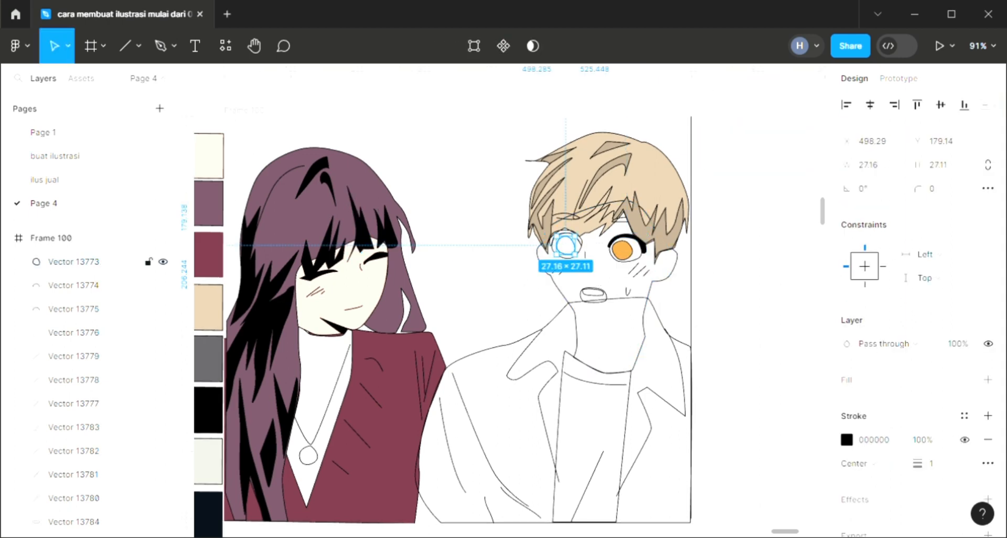
left_click(988, 380)
key("i")
left_click(623, 251)
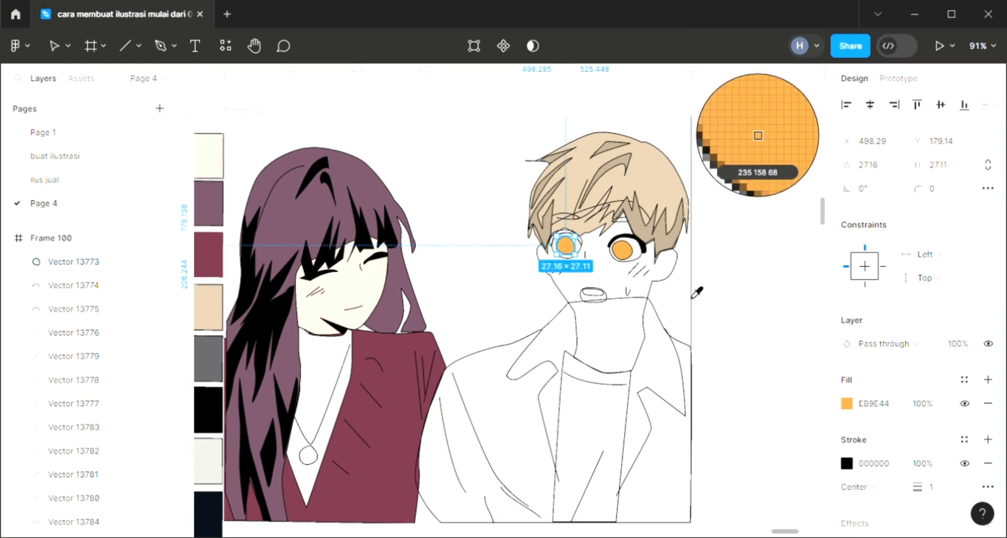
left_click(679, 264)
Fill the eyeball outline of the boy's left-hand eye with white, FFFFFF, and send it behind the orange iris
left_click(587, 255)
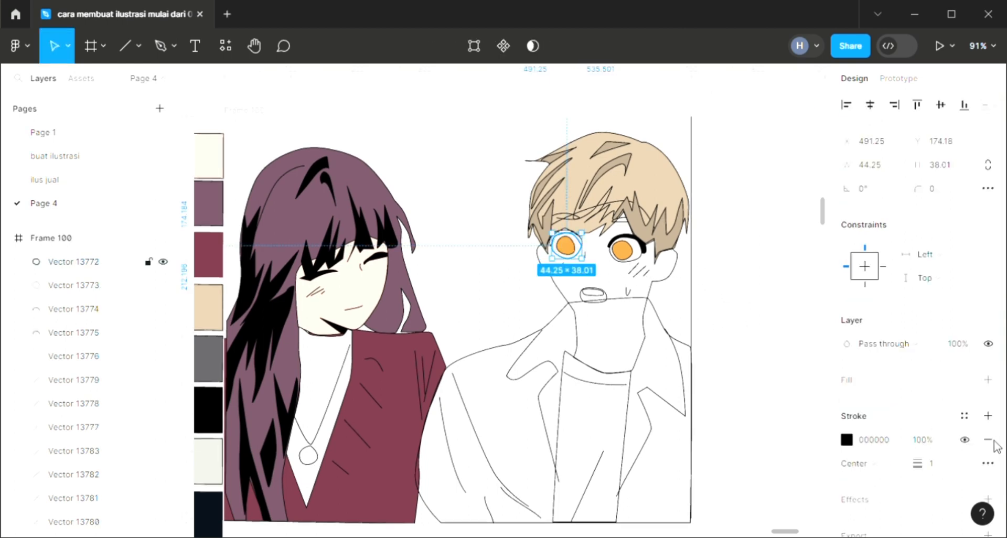
left_click(988, 380)
key("i")
left_click(735, 289)
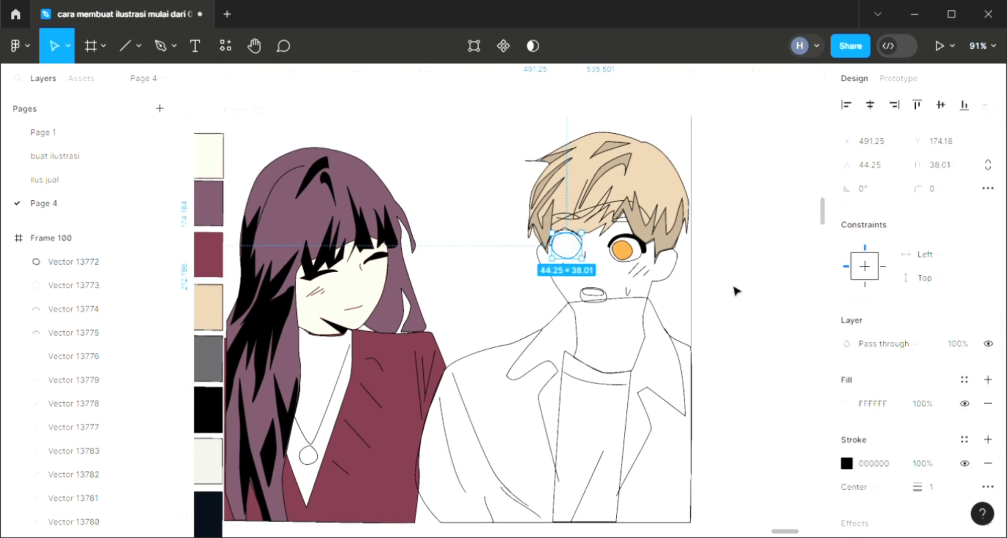
key("ctrl+shift+[")
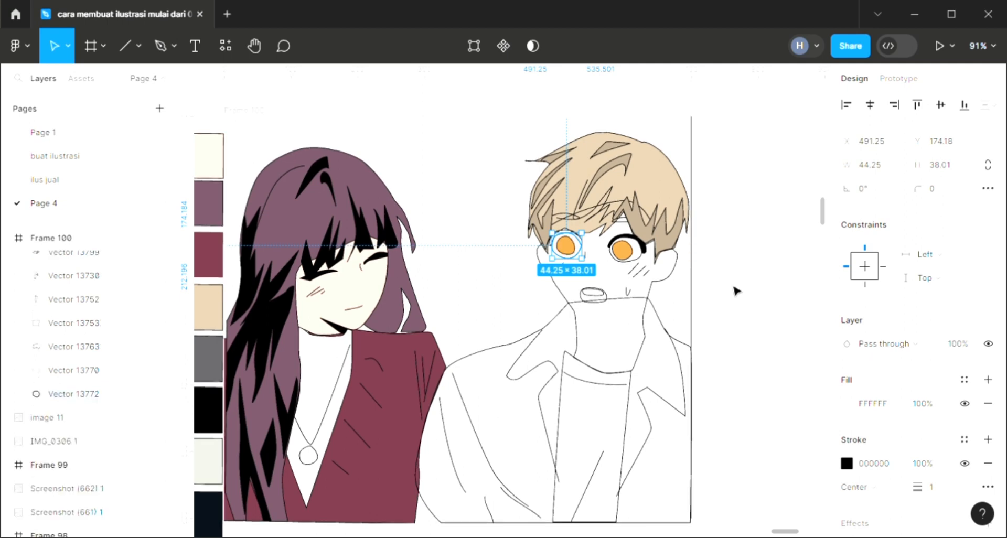
key("Escape")
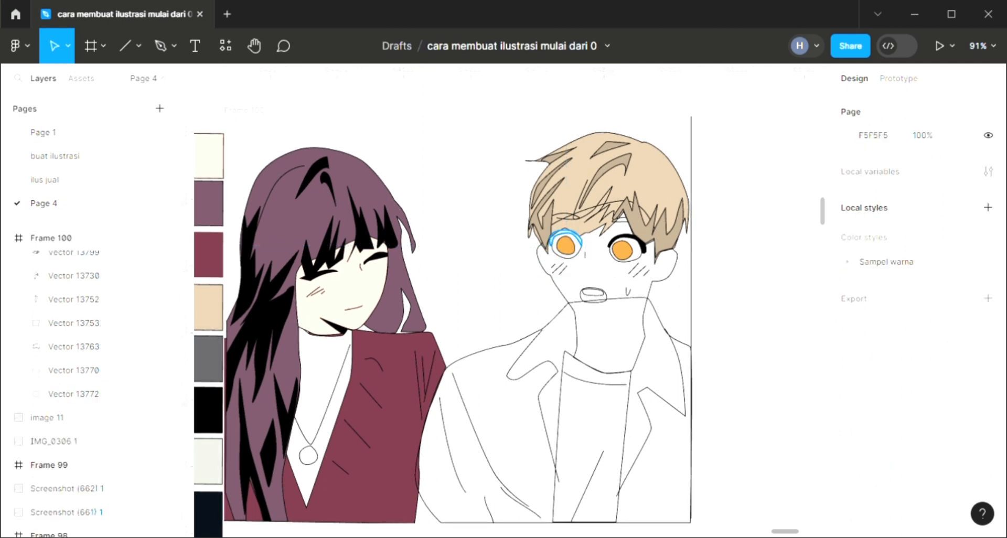
Fill the upper eyelash shape of the boy's left-hand eye with the black, 000000, sampled from the other eyelash
left_click(565, 231)
left_click(988, 379)
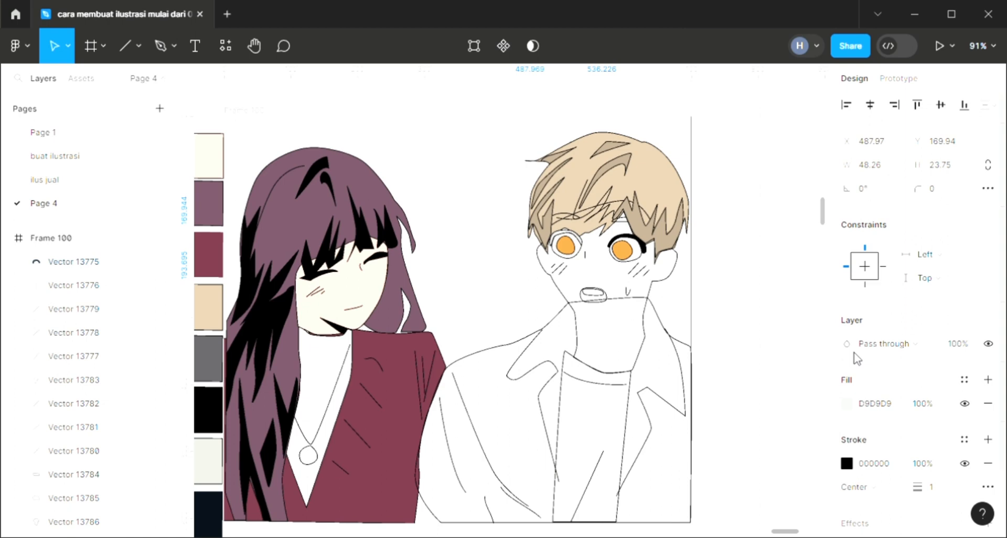
key("i")
left_click(650, 248)
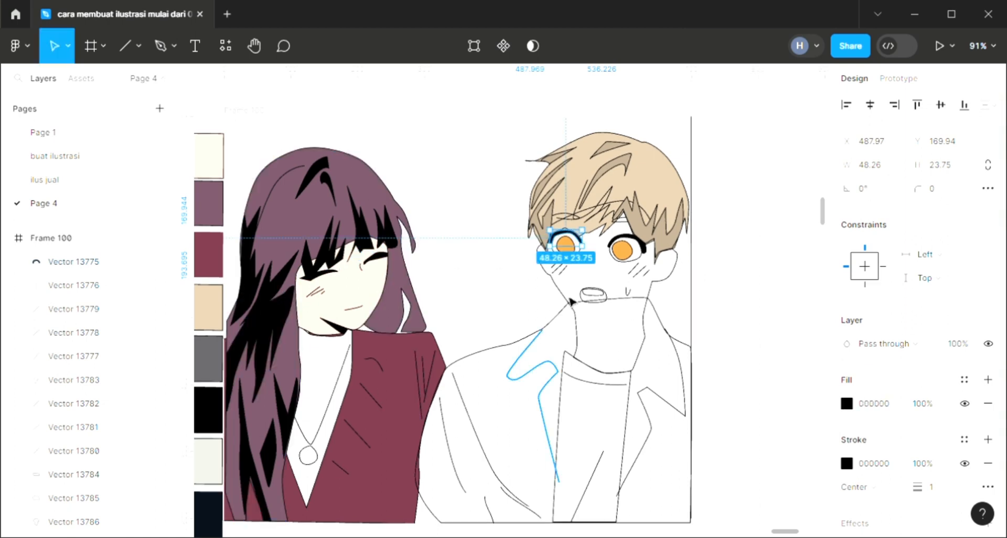
Fill the inner shape of the boy's mouth with the black, 000000, sampled from the girl's hair
left_click(586, 295)
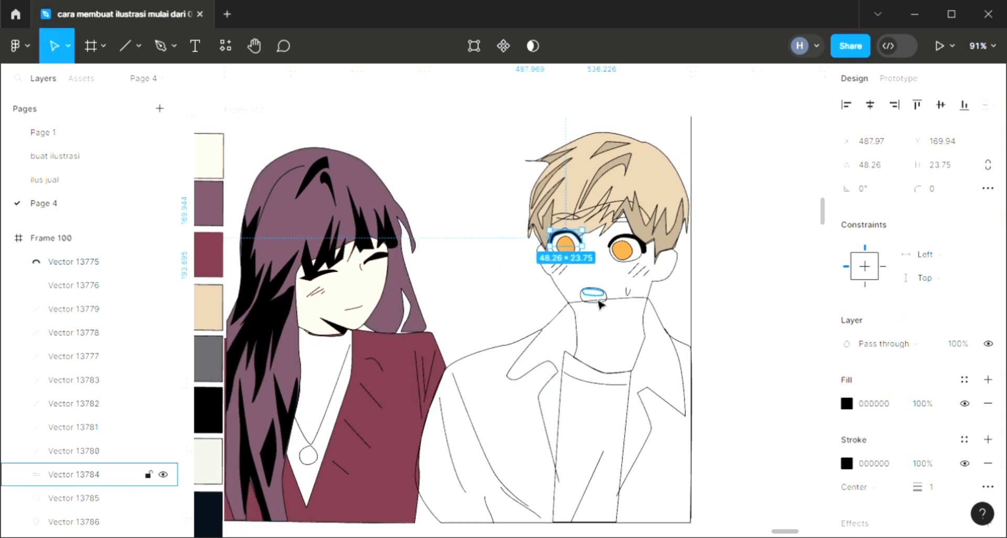
left_click(988, 381)
key("i")
left_click(388, 238)
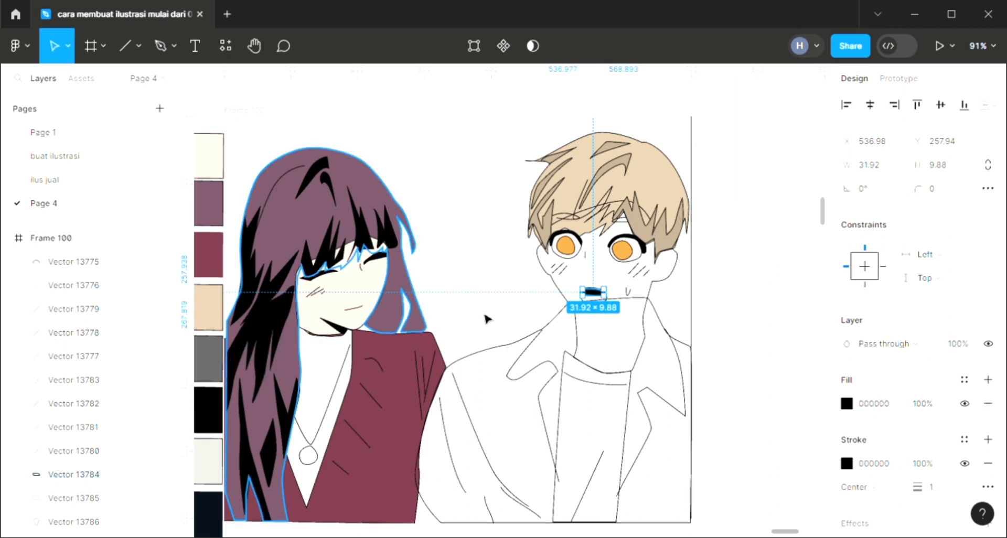
Fill the outer outline of the boy's mouth with white sampled from the empty background
left_click(552, 308)
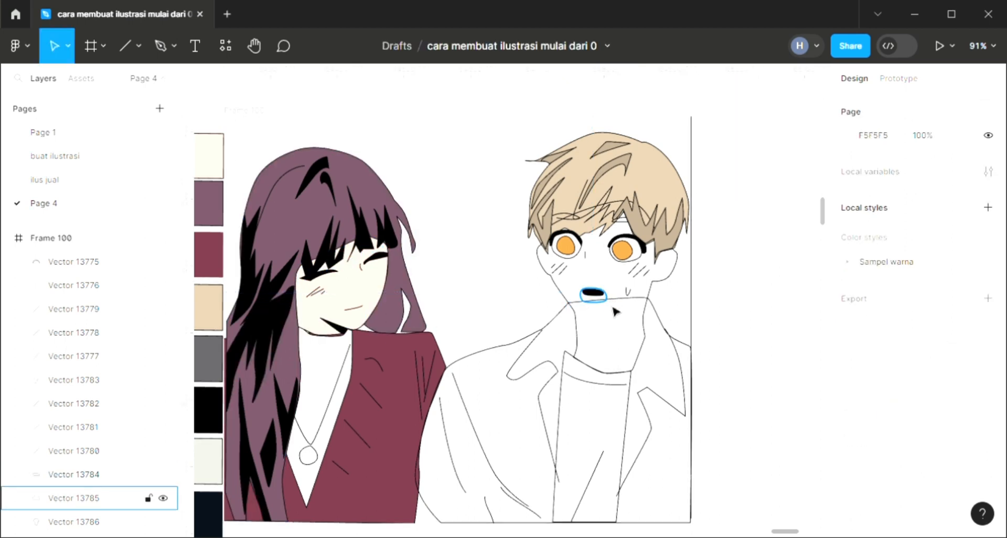
left_click(616, 311)
left_click(988, 380)
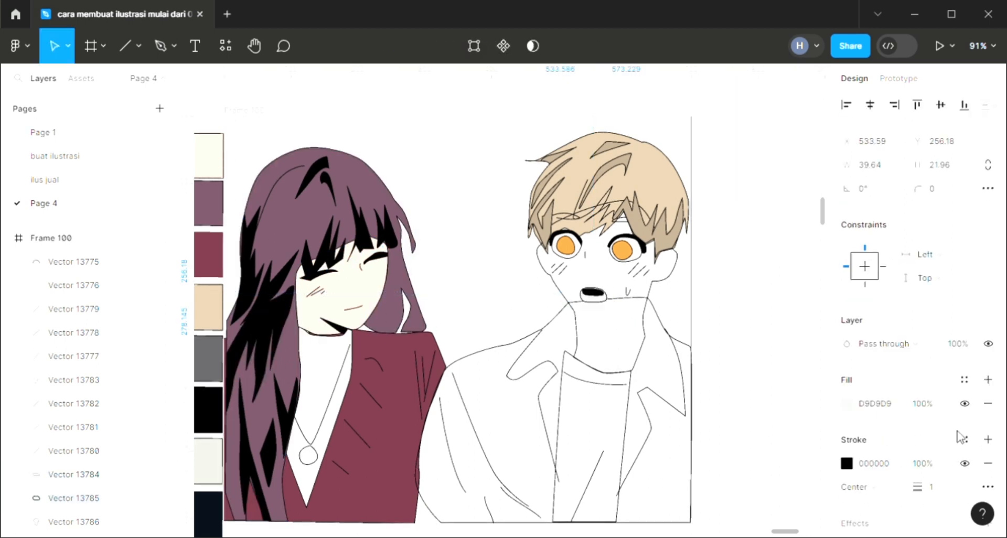
key("i")
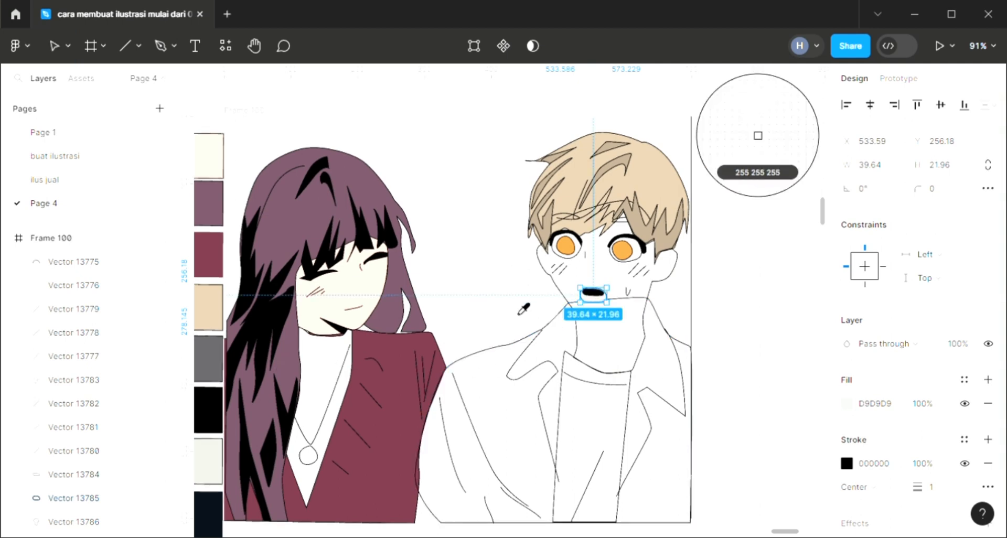
left_click(518, 315)
Fill the boy's face and neck shape with the girl's skin colour, FFE2D3, and send it to the back behind his features
left_click(557, 295)
left_click(562, 291)
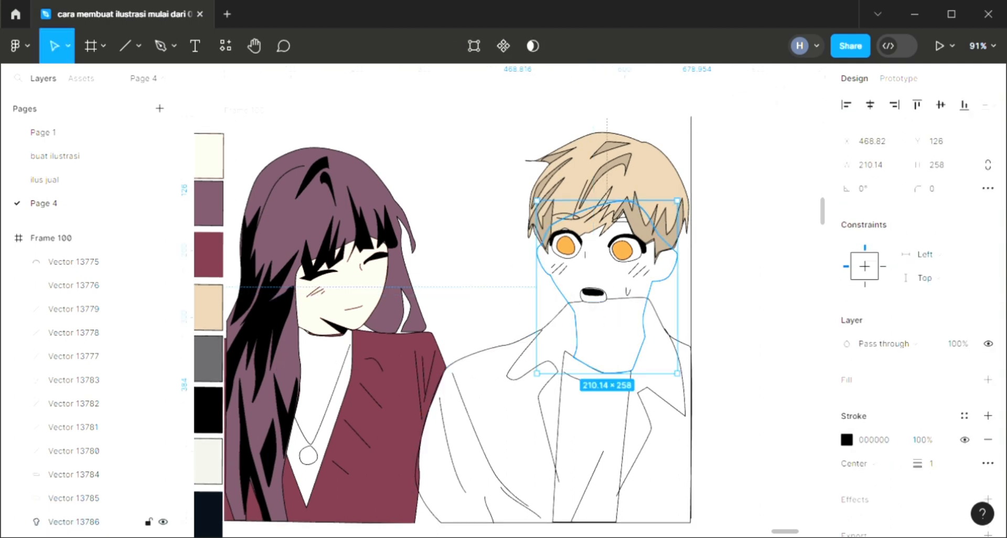
left_click(987, 381)
key("i")
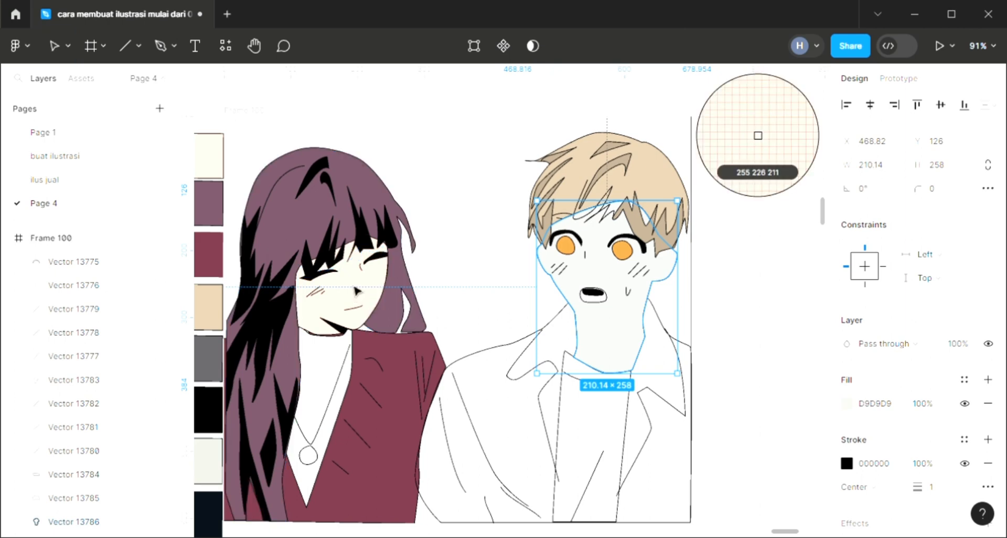
left_click(356, 290)
left_click(473, 278)
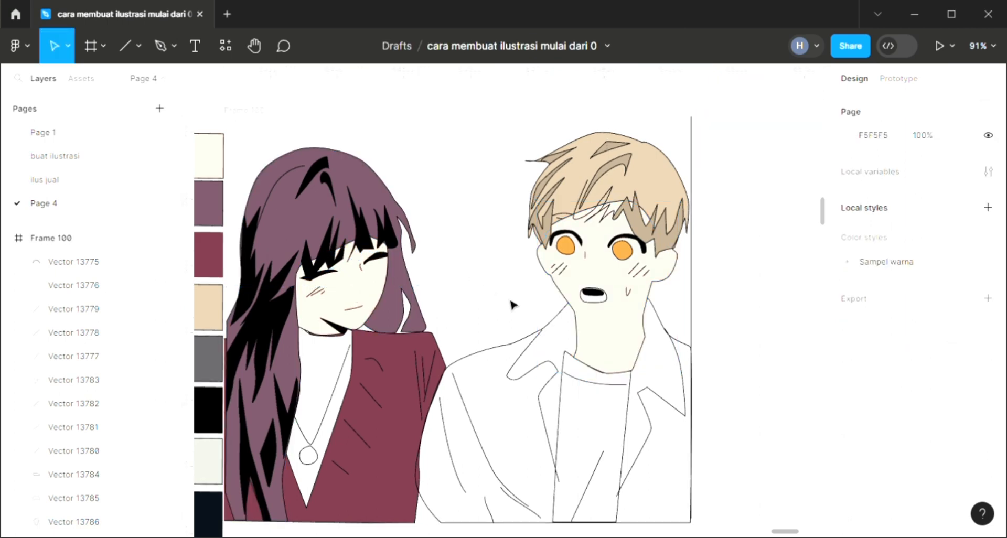
left_click(582, 325)
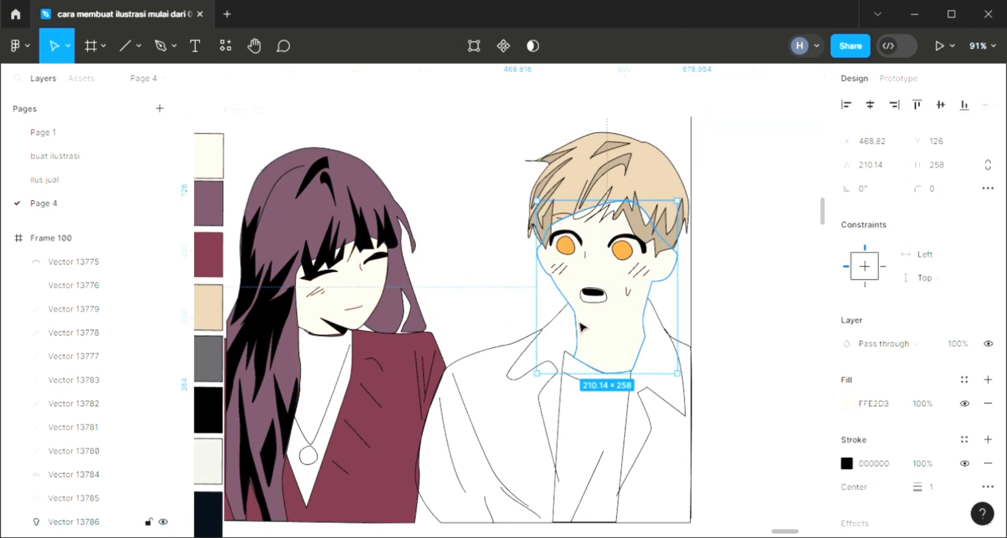
key("ctrl+shift+bracketleft")
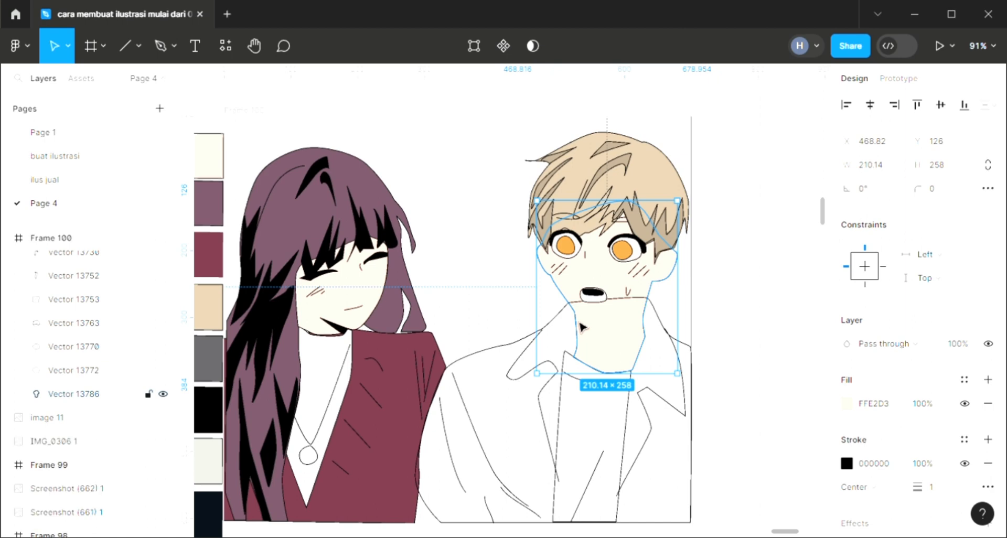
left_click(734, 362)
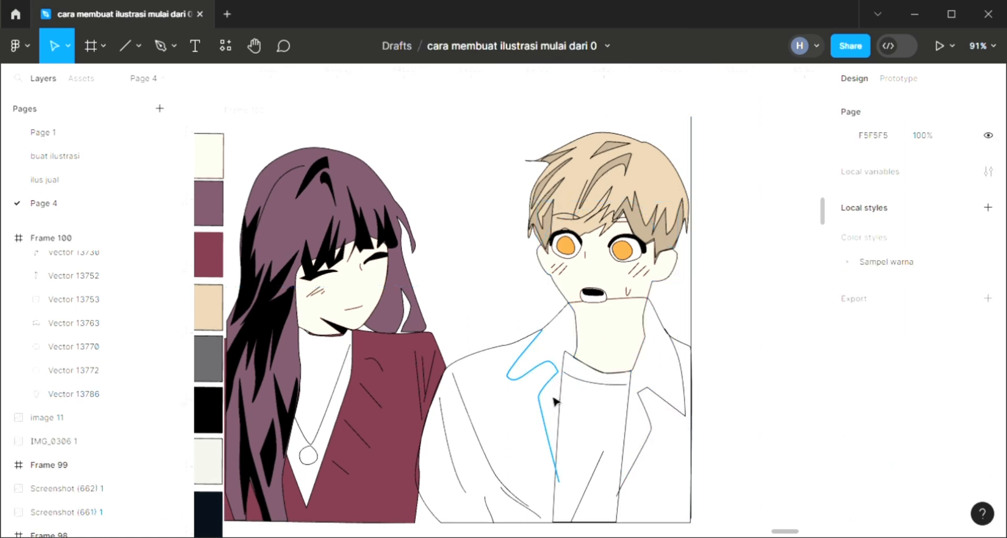
Fill the boy's shirt with the palette's dark grey, 605F63, and send it to the back behind its fold lines
left_click(568, 376)
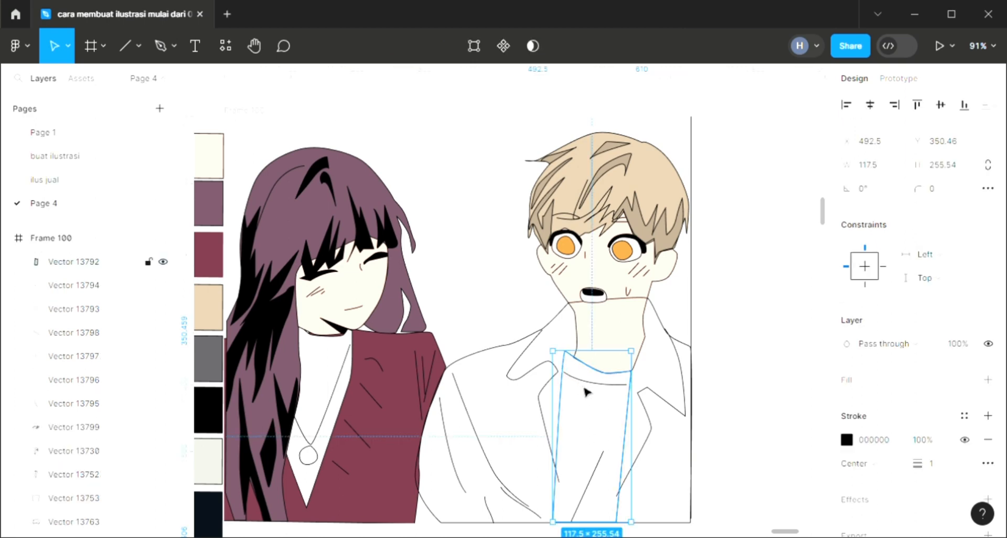
left_click(988, 379)
key("i")
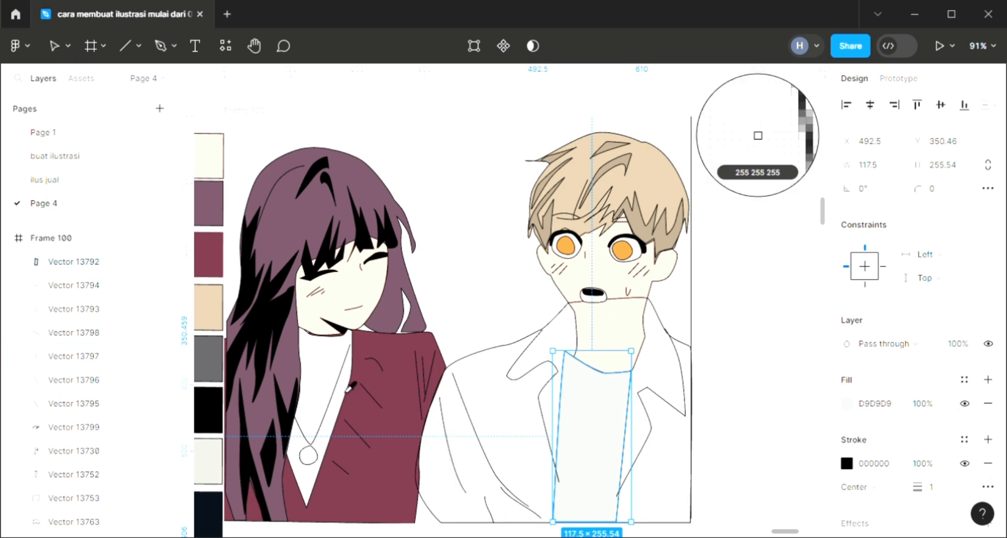
left_click(215, 368)
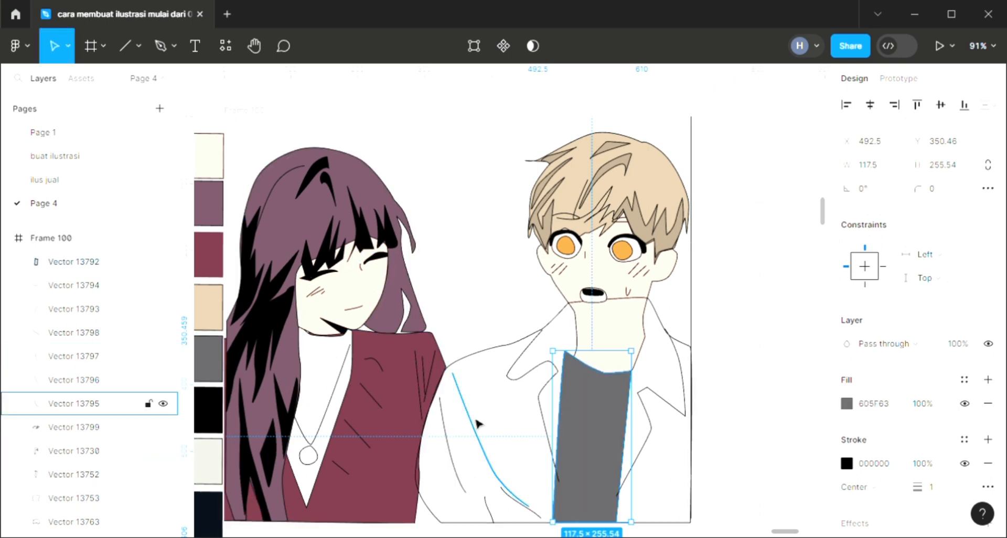
key("ctrl+shift+[")
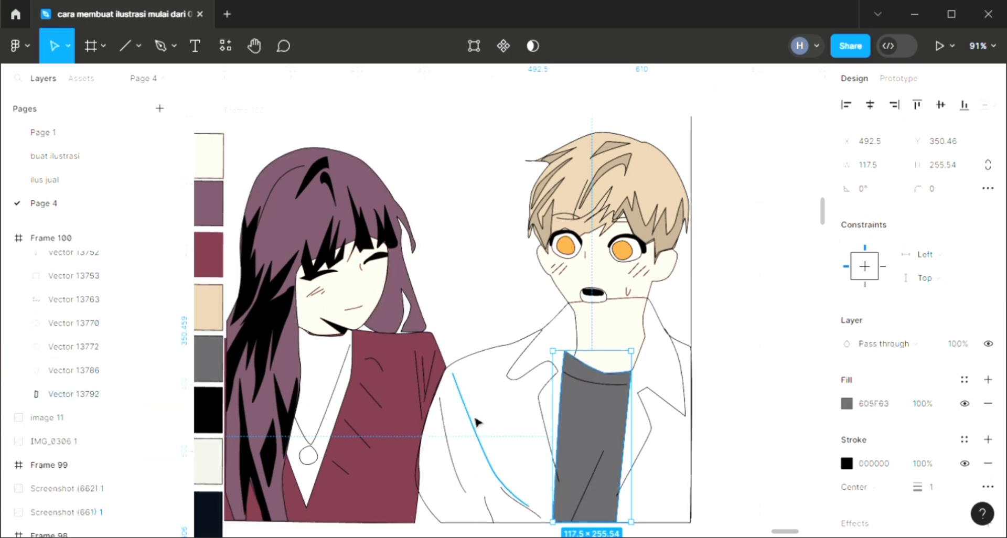
left_click(747, 372)
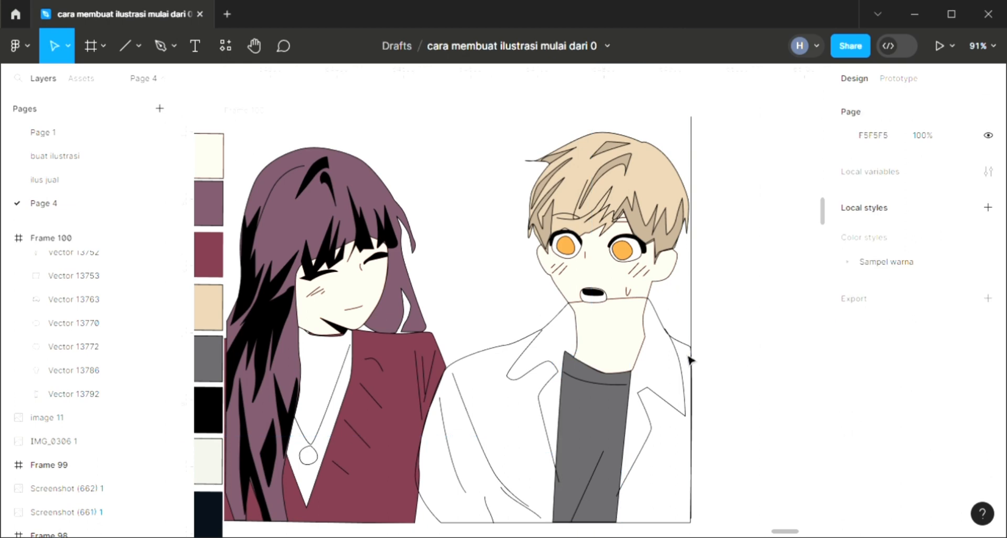
Fill the boy's coat with the palette's beige, D0BBA0, and send it to the back behind the shirt and lapel lines
left_click(509, 350)
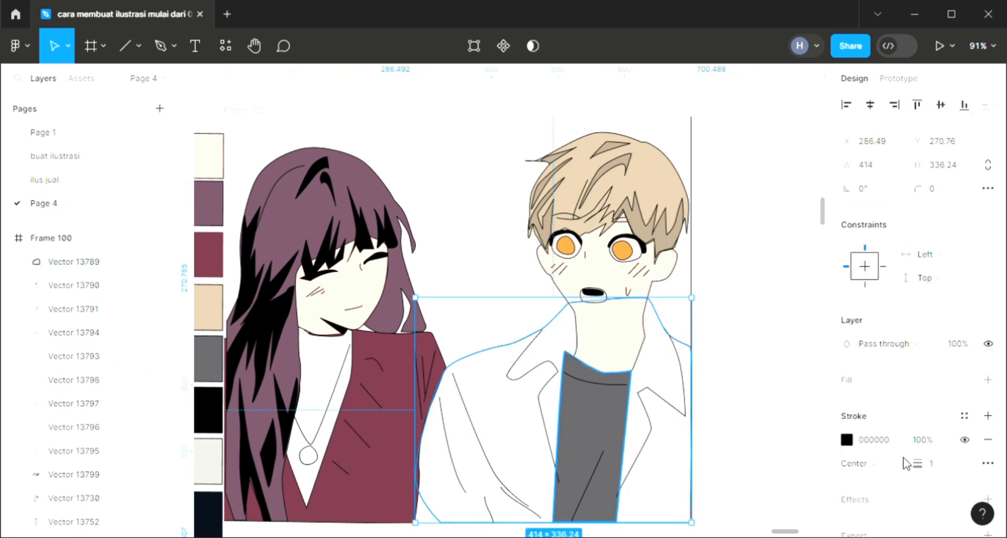
left_click(988, 380)
key("i")
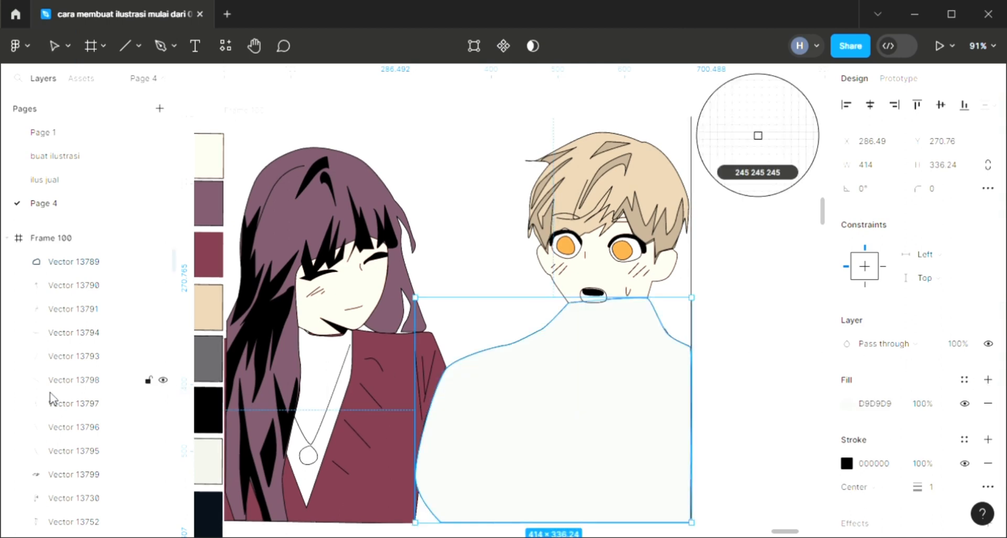
left_click(220, 321)
key("ctrl+shift+[")
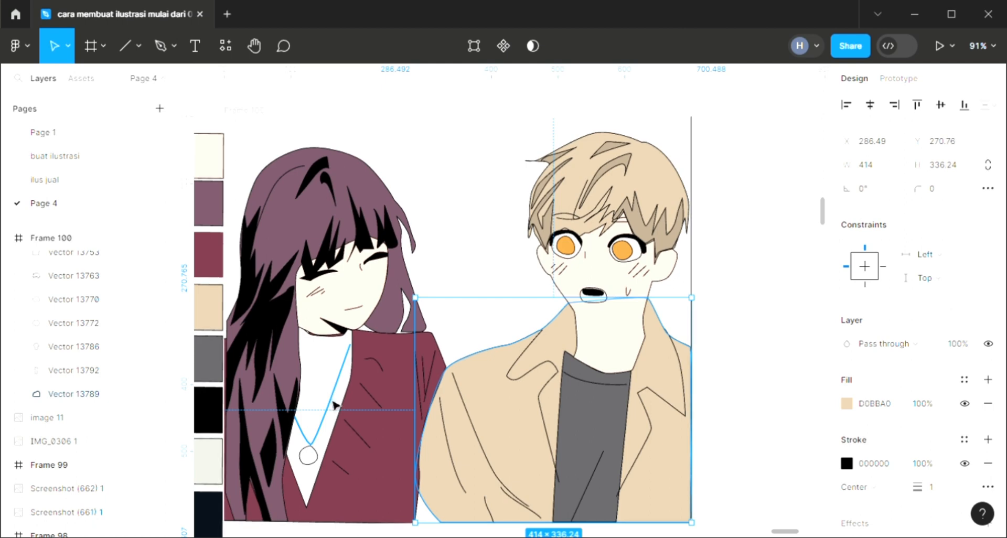
left_click(713, 375)
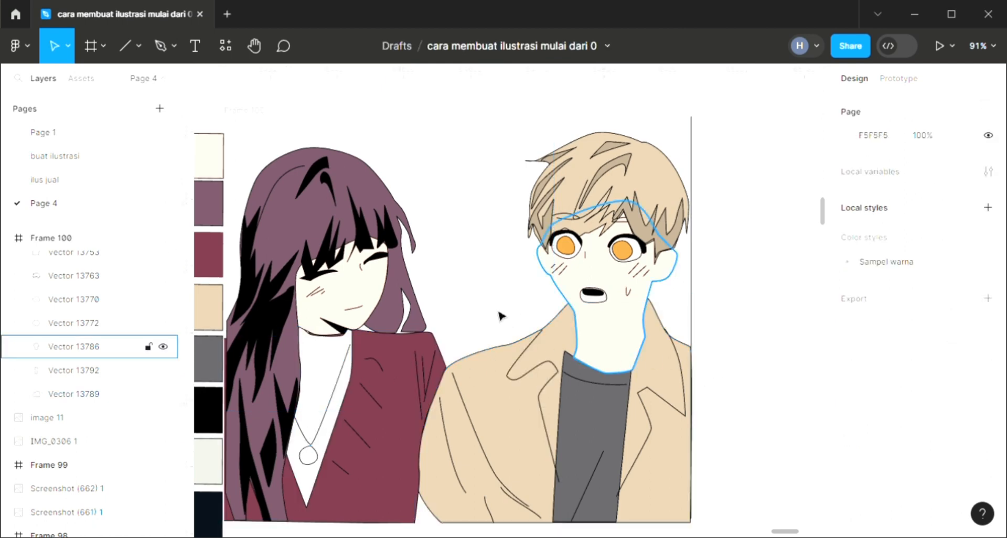
Fill the windblown hair of the small standing figure beside the couple with the palette's dark grey, 605F63
scroll(498, 315, "down", 2)
scroll(499, 315, "right", 3)
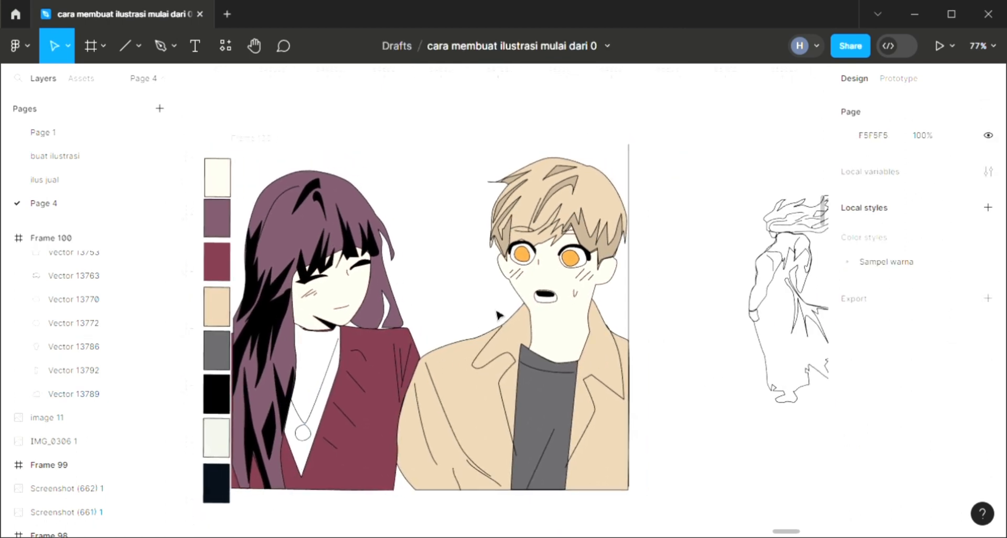
scroll(634, 337, "right", 2)
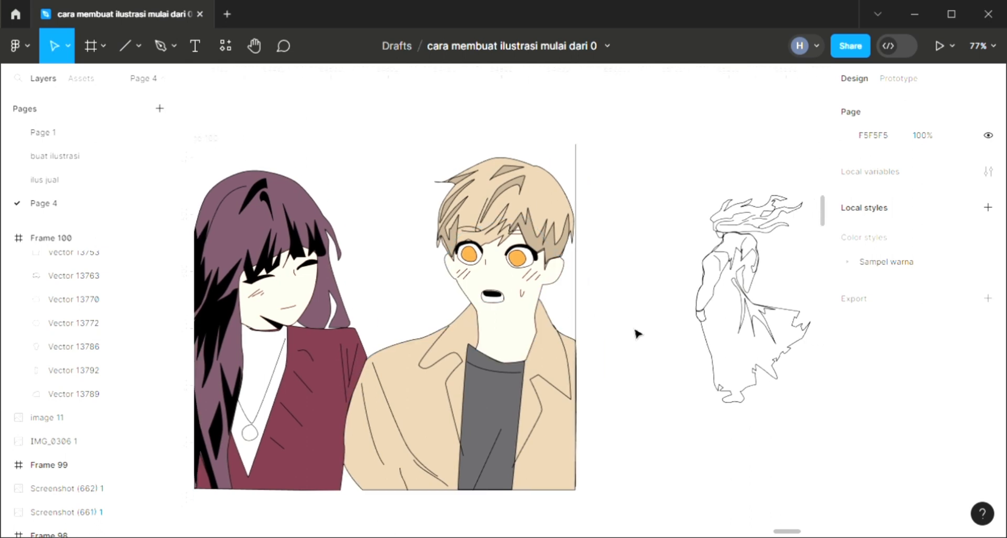
left_click(741, 214)
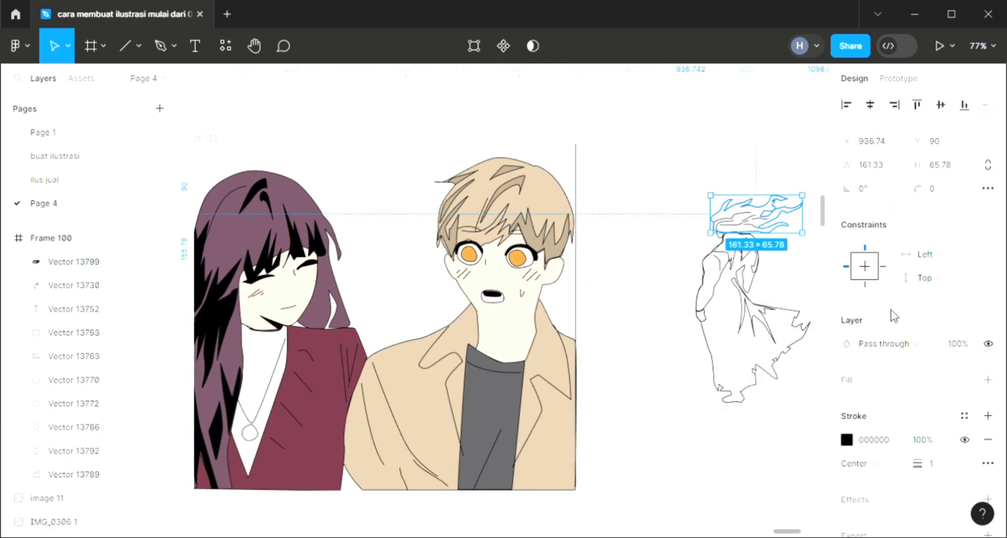
left_click(989, 381)
scroll(690, 374, "left", 5)
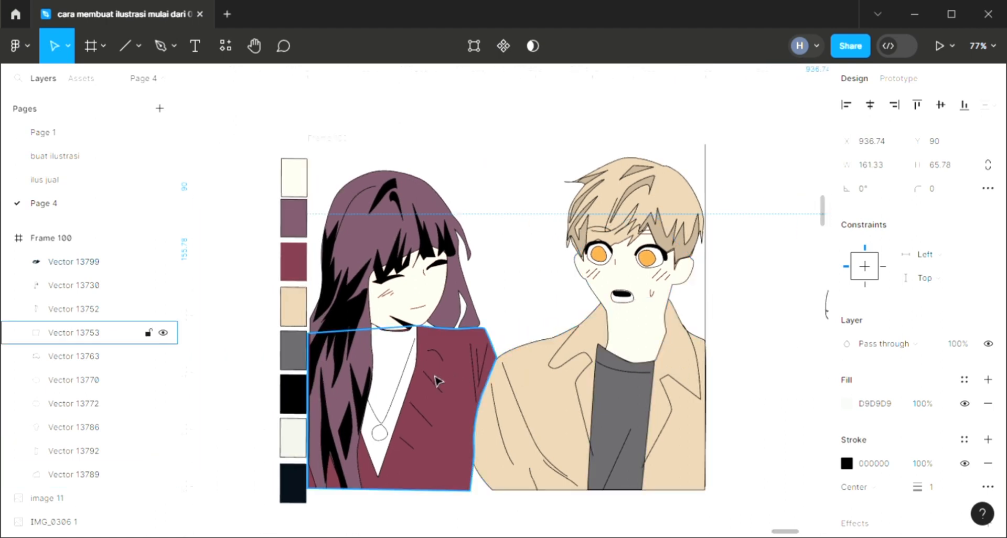
key("i")
left_click(293, 350)
scroll(296, 357, "right", 10)
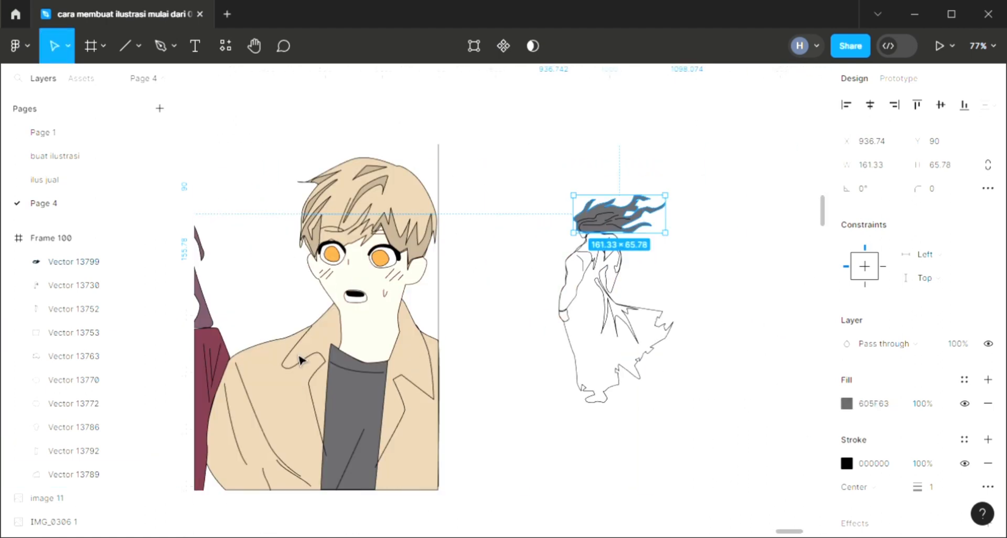
left_click(498, 313)
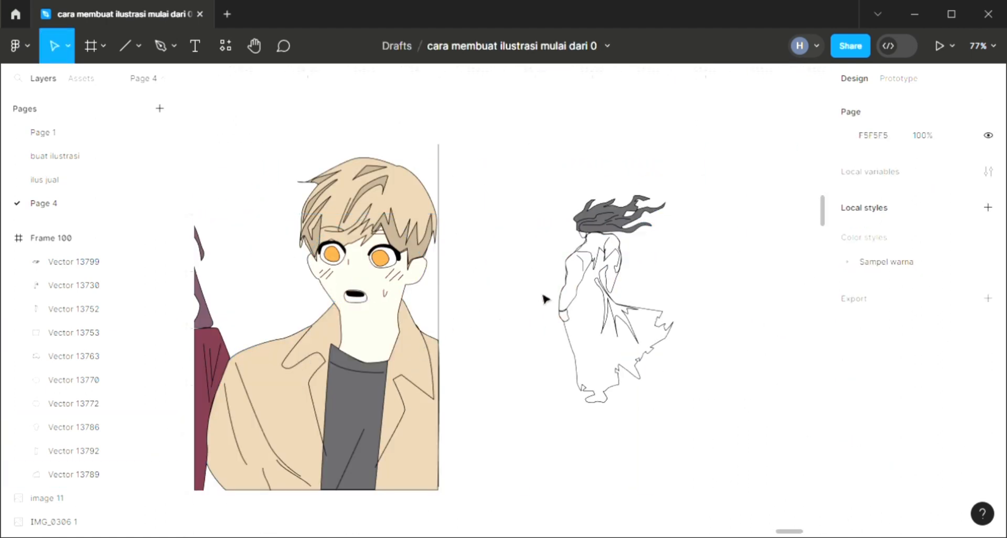
Fill the shoulder and sleeve shape of the small standing figure with the palette's dark grey, 605F63
left_click(574, 281)
left_click(586, 287)
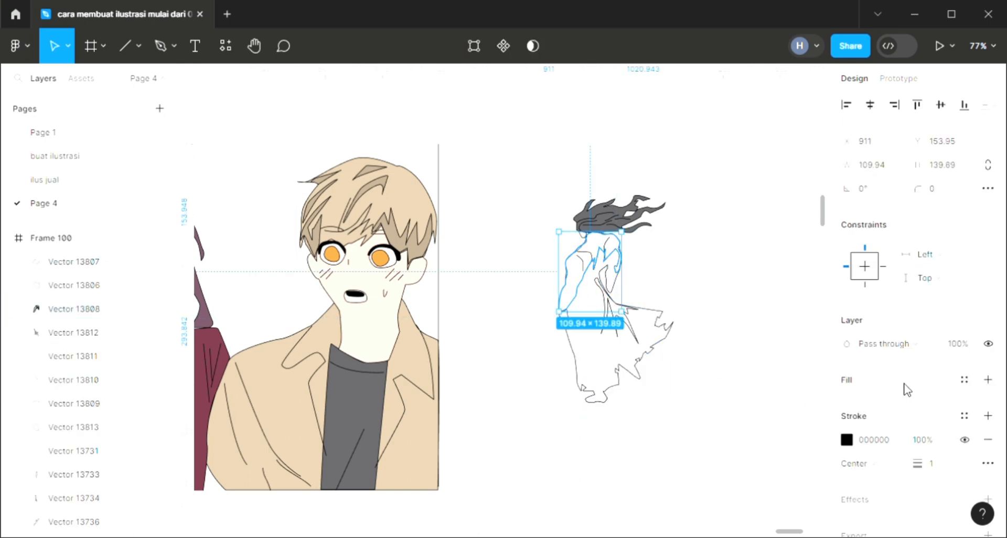
left_click(987, 380)
scroll(577, 388, "left", 5)
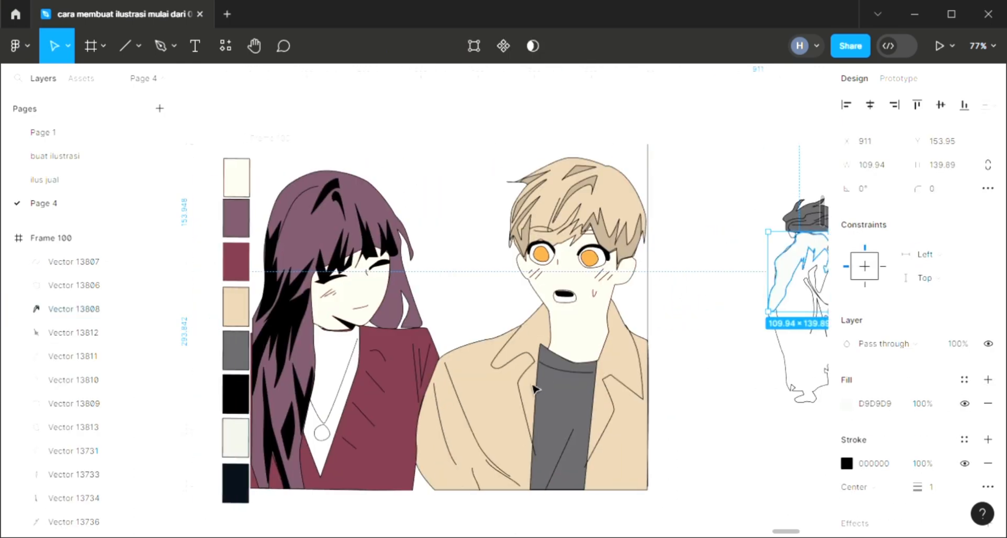
key("i")
left_click(242, 351)
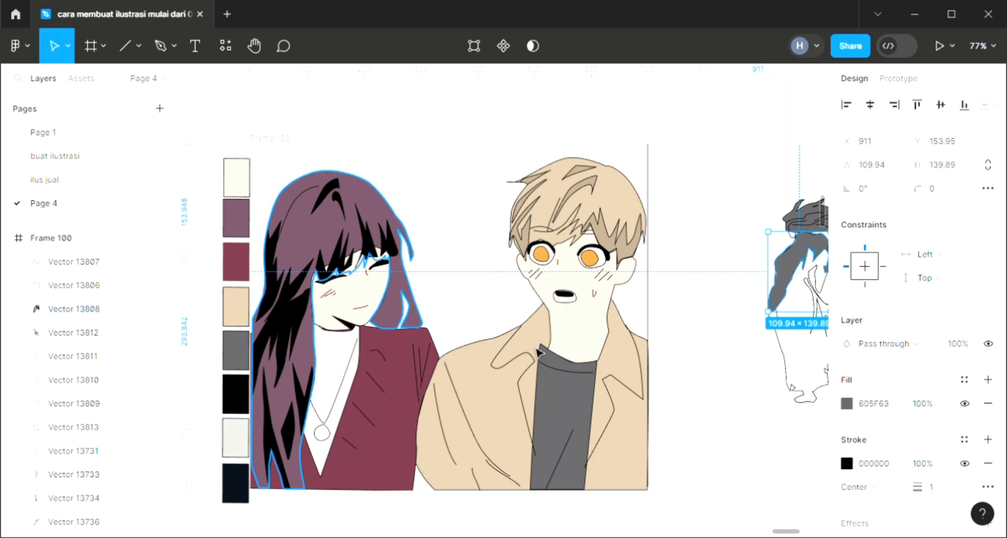
left_click(683, 344)
Add a fill to the small standing figure's robe outline and join its open points at the neck to close the shape
left_click(795, 368)
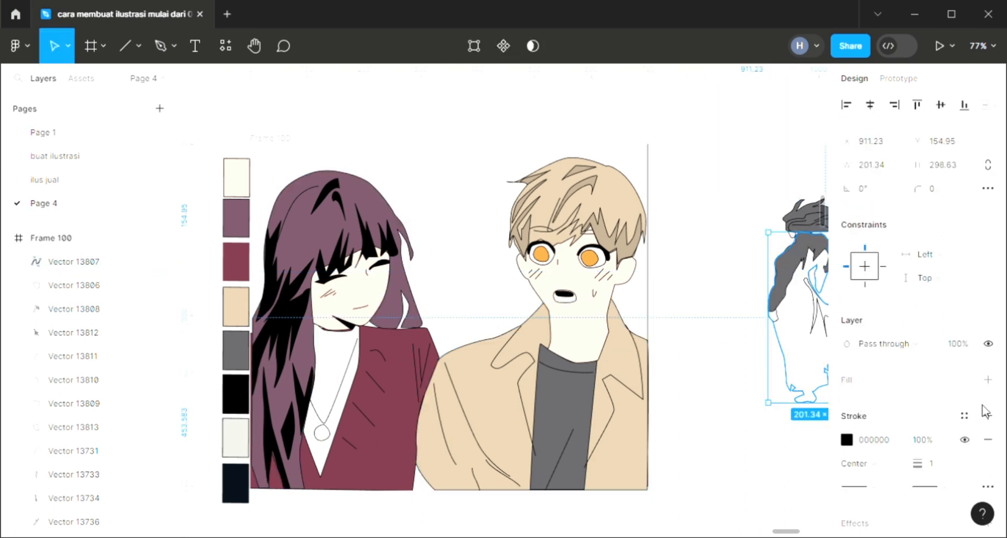
left_click(986, 380)
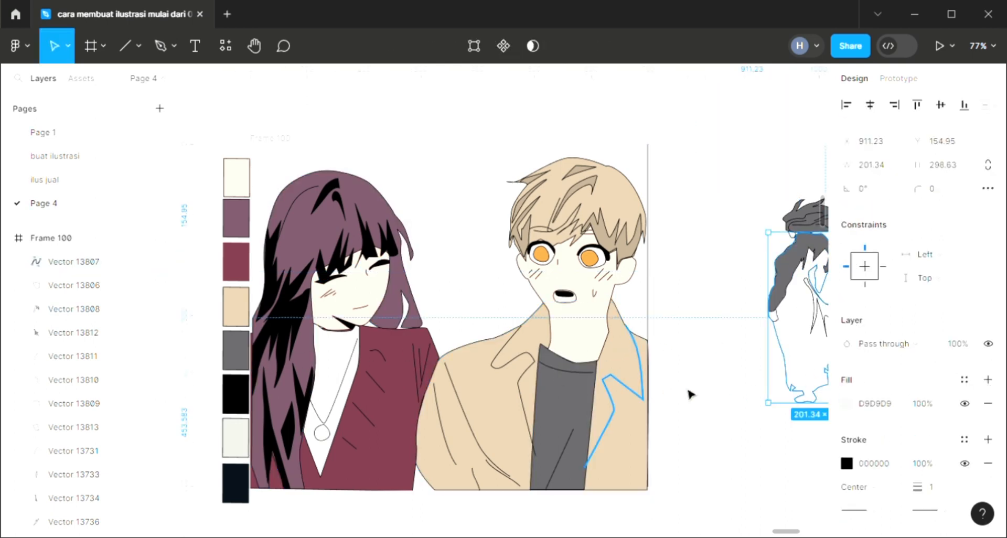
scroll(694, 376, "right", 1)
scroll(694, 376, "right", 3)
scroll(697, 353, "up", 5)
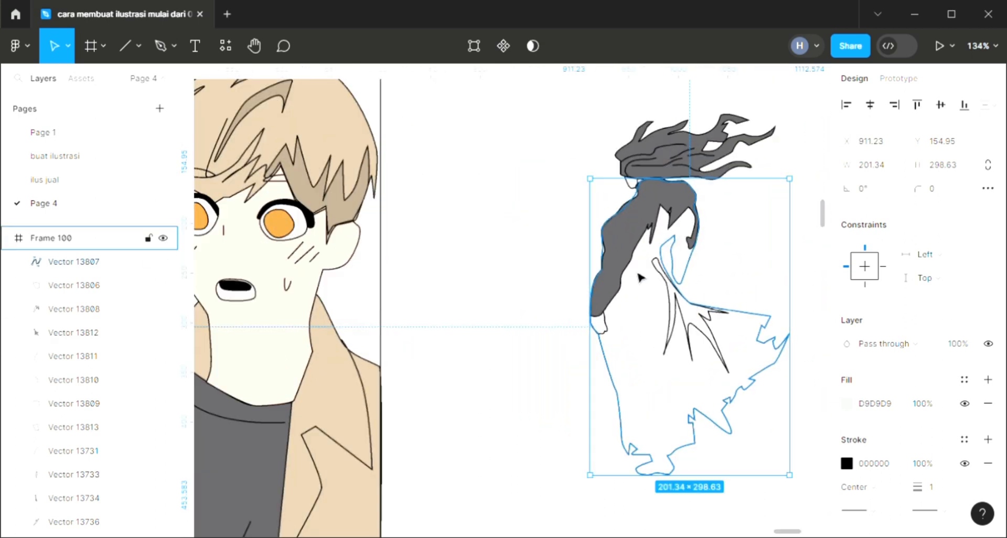
scroll(642, 277, "up", 5)
scroll(658, 182, "up", 1)
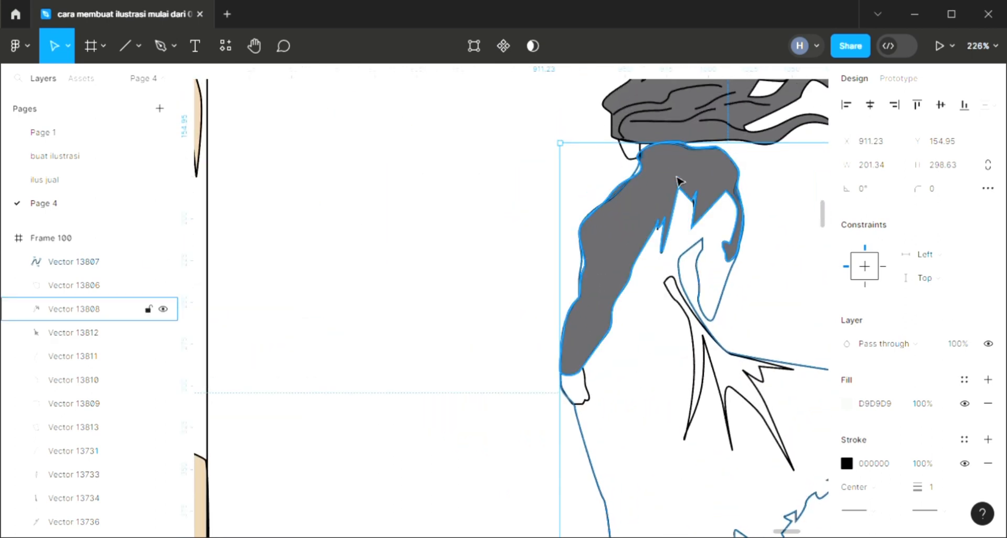
scroll(680, 181, "right", 2)
scroll(597, 318, "up", 5)
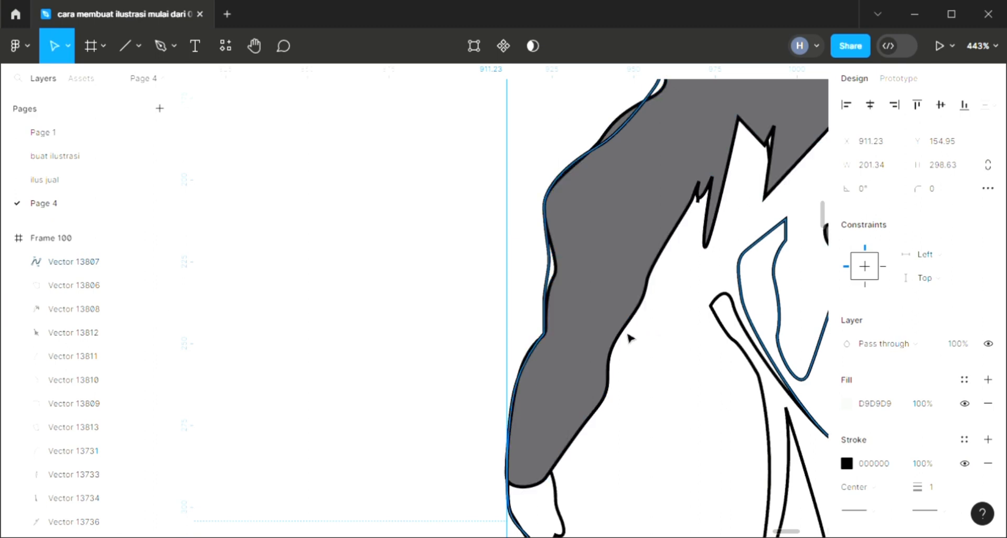
double_click(554, 277)
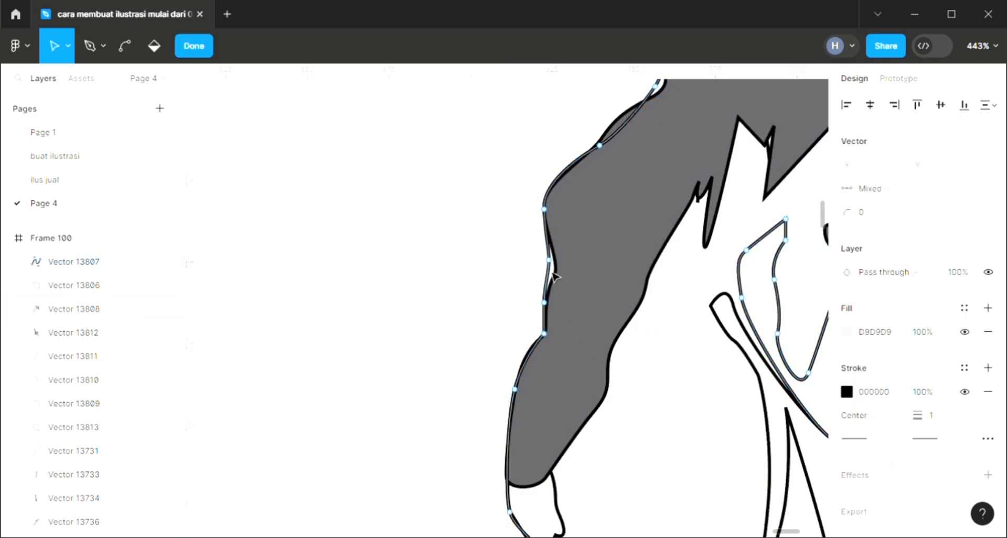
scroll(552, 277, "up", 3)
scroll(553, 276, "down", 1)
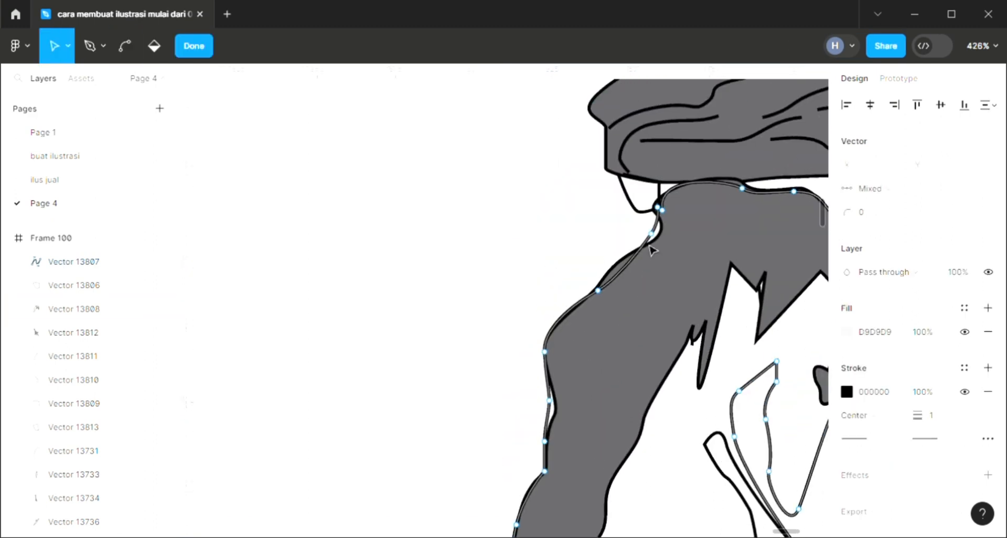
left_click(659, 208)
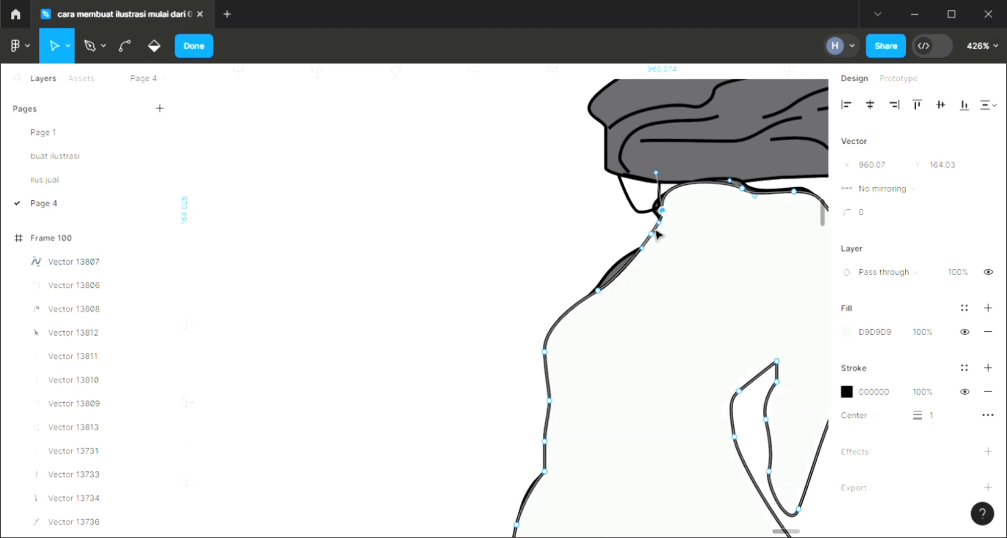
scroll(529, 287, "down", 5)
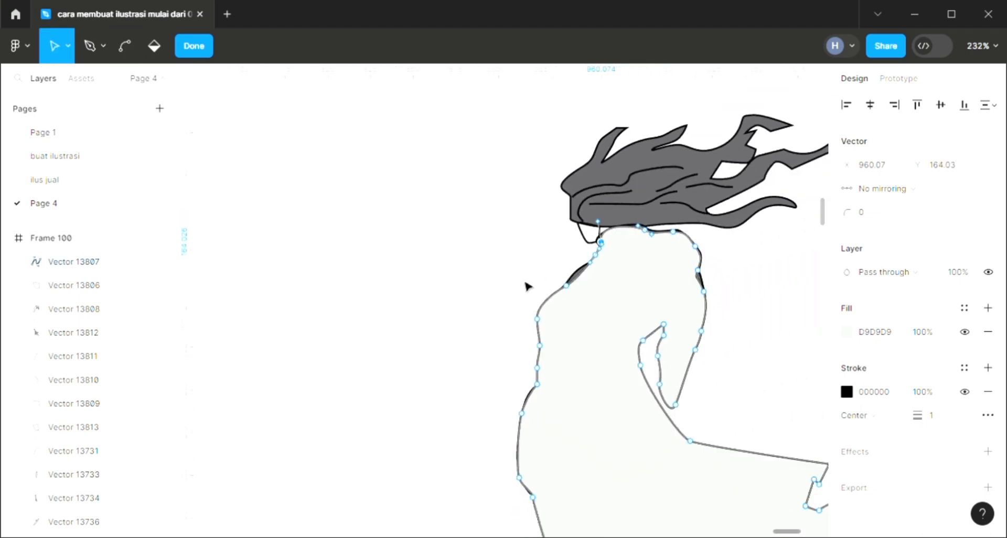
key("Escape")
Send the small figure's robe to the back and fill it with the palette's black, 000000
scroll(530, 287, "down", 3)
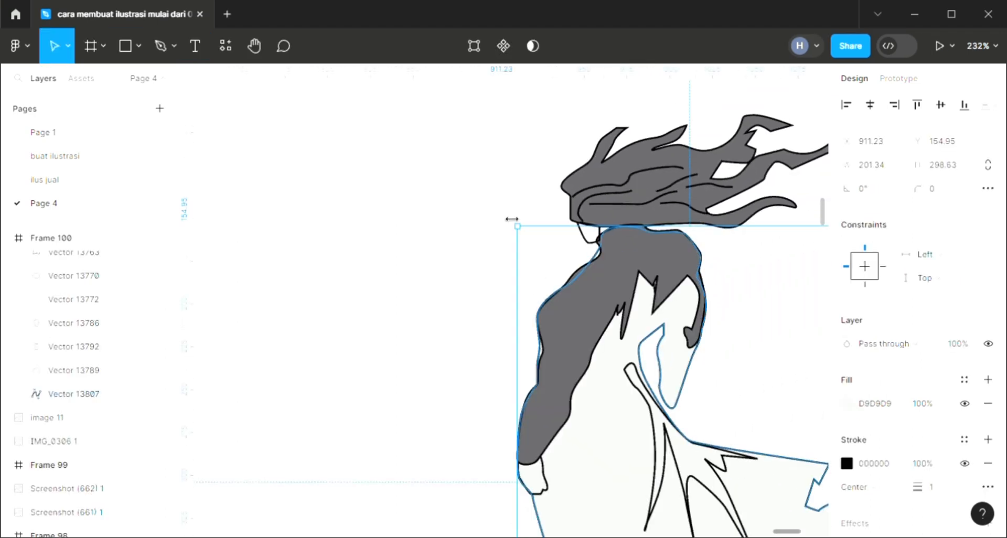
scroll(506, 223, "left", 10)
scroll(506, 223, "down", 4)
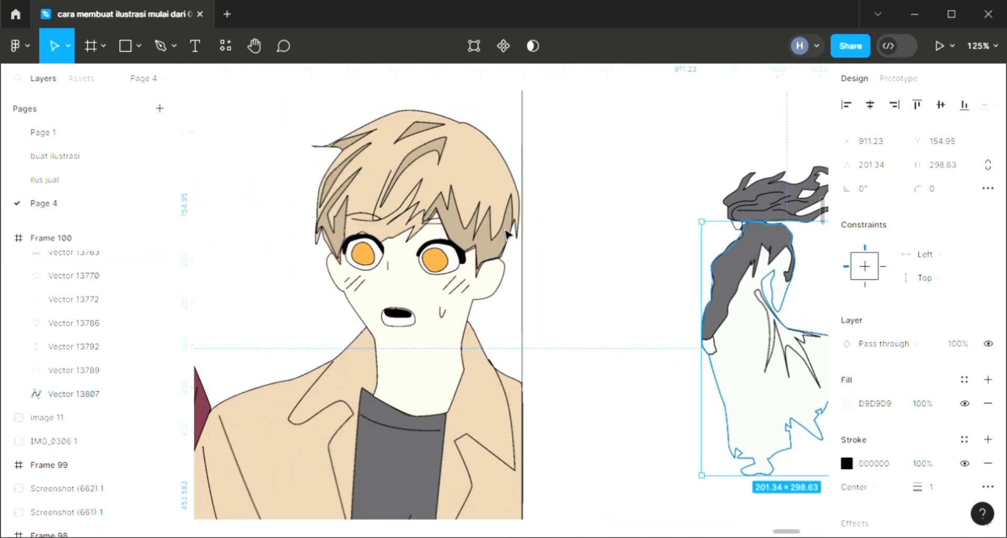
scroll(508, 236, "left", 2)
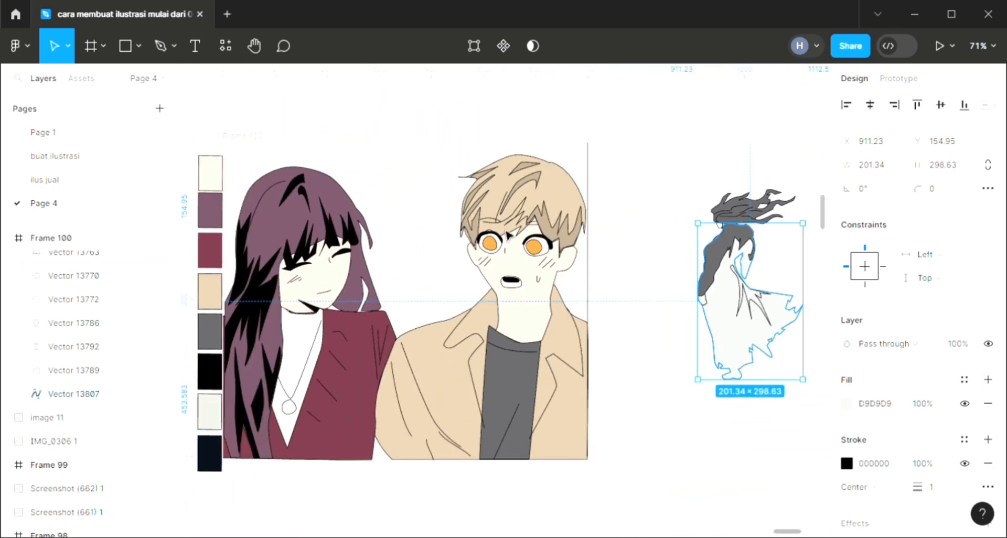
key("i")
left_click(215, 391)
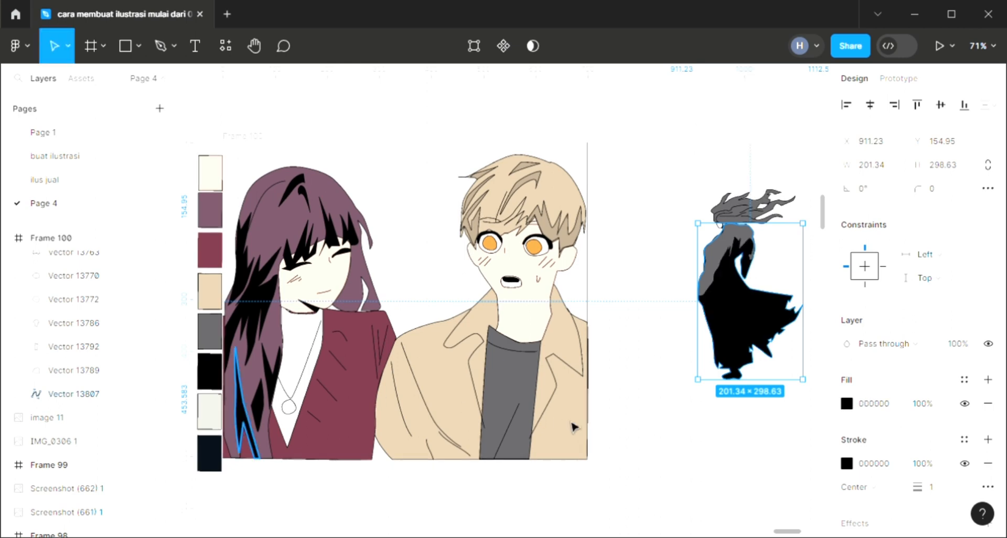
left_click(636, 418)
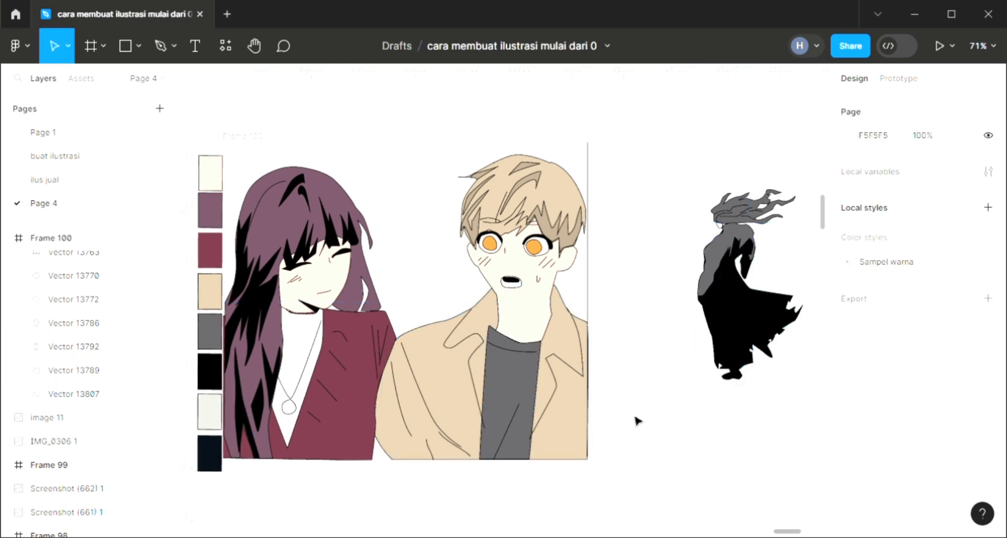
Fill the small standing figure's hand with the cream skin colour sampled from the girl's face
left_click(704, 307)
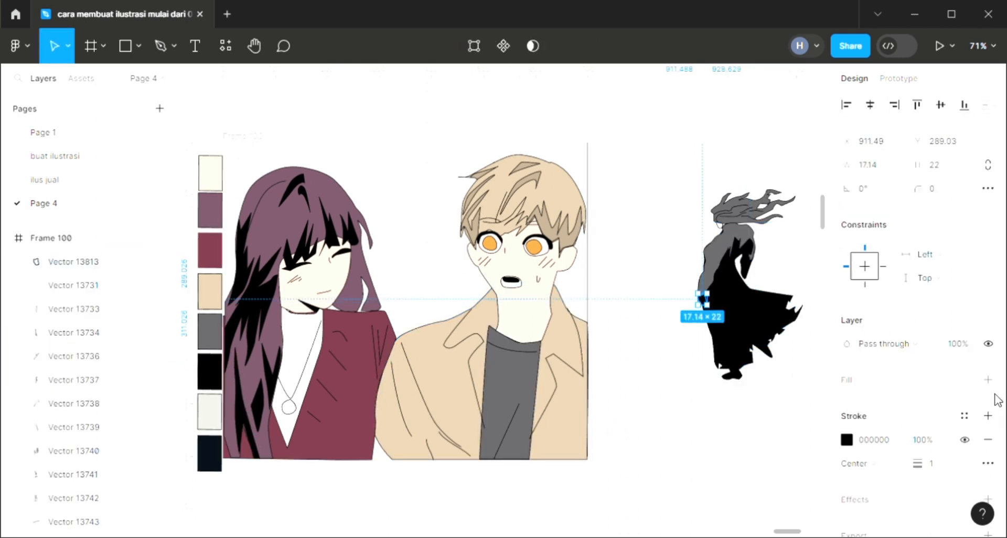
key("i")
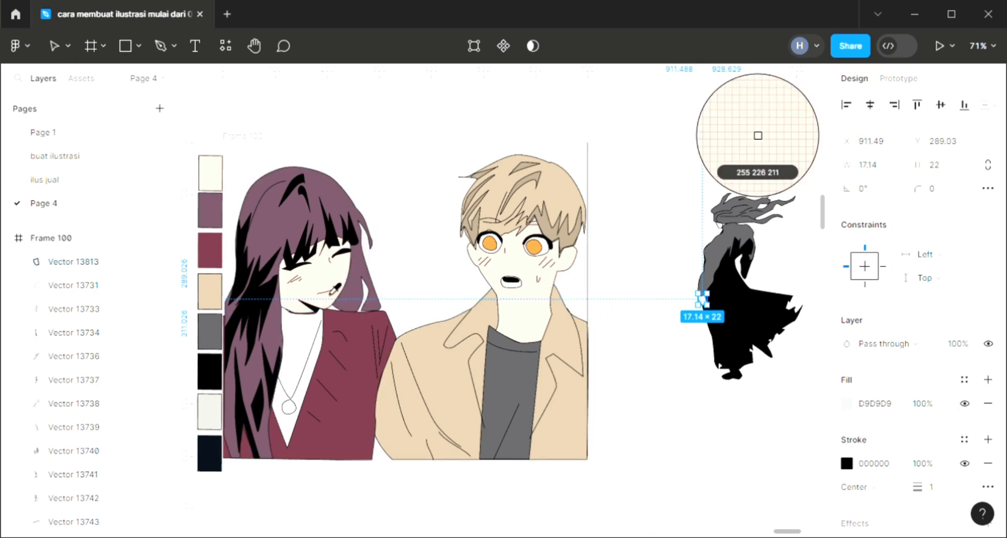
left_click(331, 294)
left_click(678, 372)
Draw a closed four-point patch about 13.5 × 22 over the gap between the small figure's far sleeve tip and robe
scroll(755, 258, "up", 5, "ctrl")
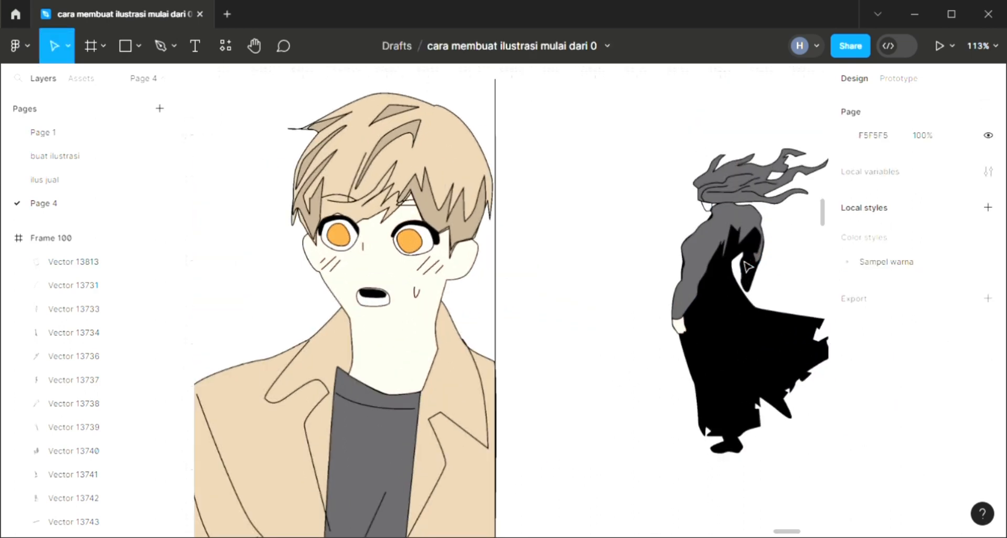
left_click(160, 47)
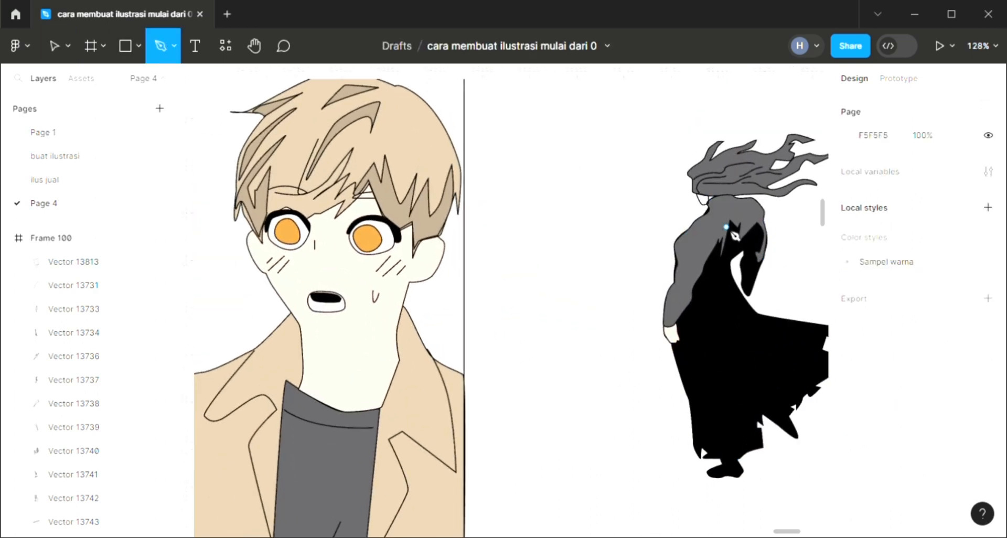
scroll(733, 247, "up", 6, "ctrl")
left_click(751, 320)
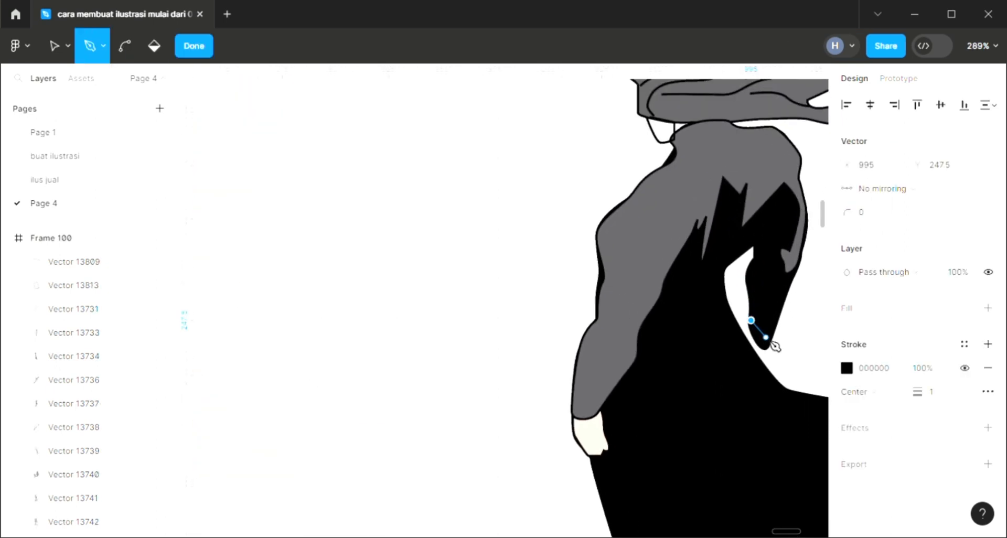
left_click_drag(768, 344, 755, 368)
left_click(751, 367)
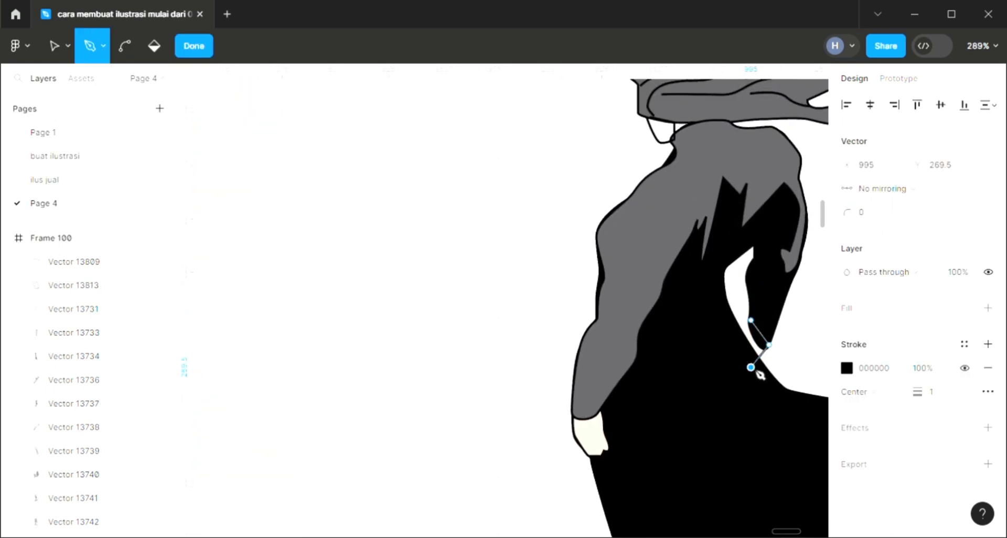
left_click(740, 349)
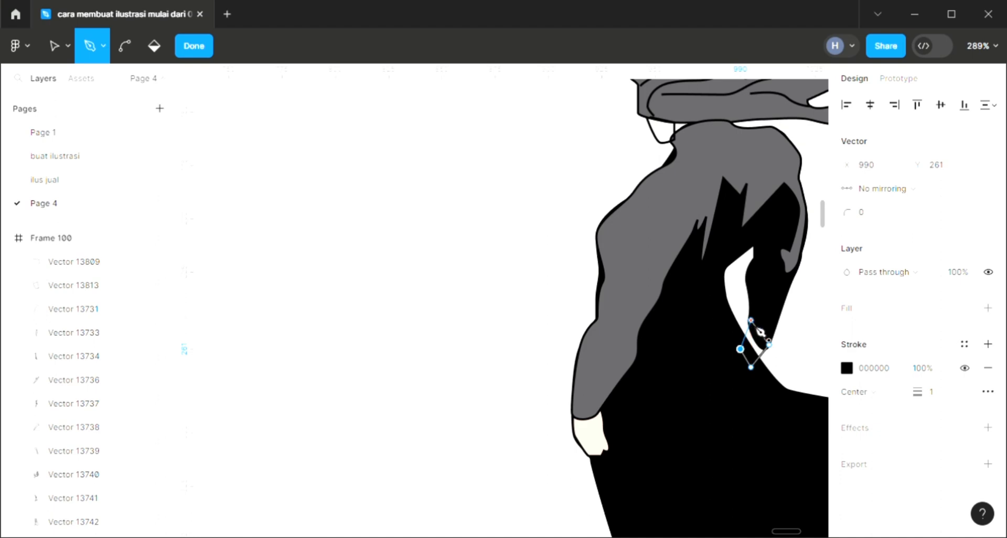
left_click(751, 320)
key("Escape")
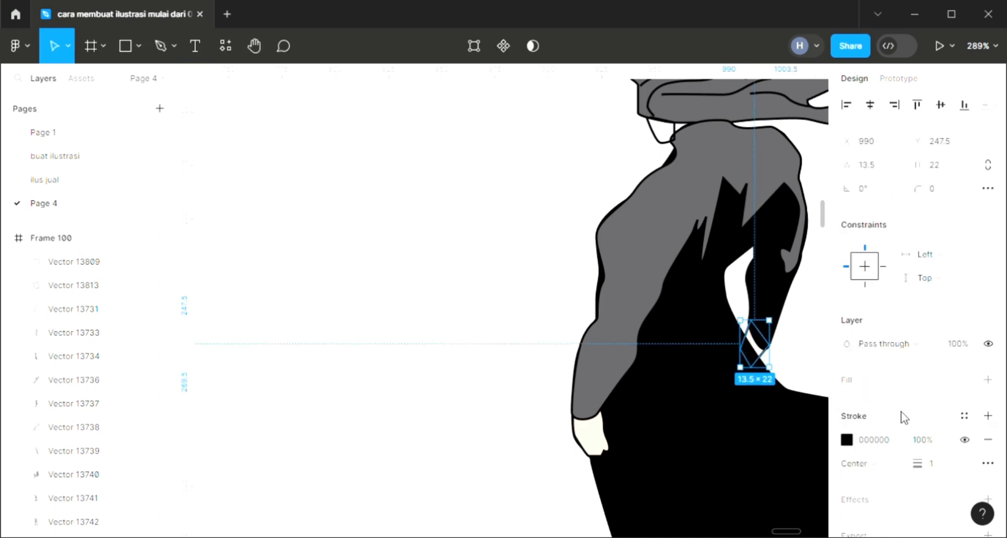
Fill the sleeve patch with the robe's black, 000000, and send it to the back
key("alt+slash")
scroll(500, 408, "down", 4)
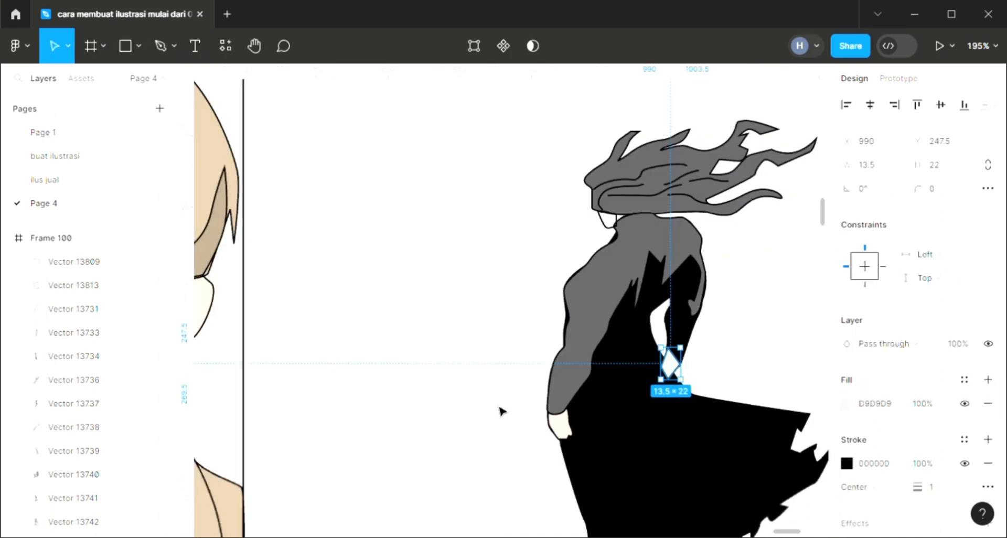
key("i")
left_click(613, 442)
scroll(486, 423, "down", 1)
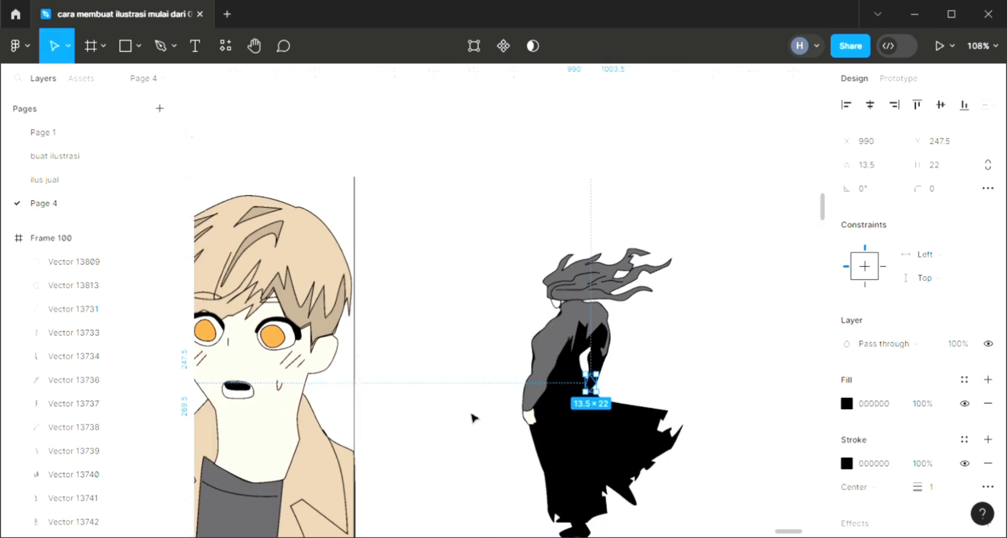
key("bracketleft")
left_click(469, 409)
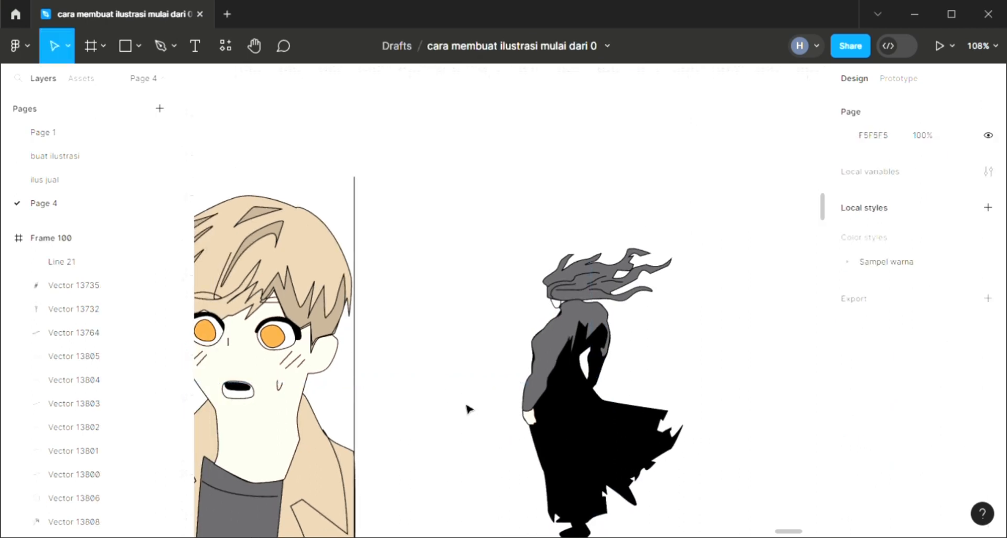
Draw a closed jagged shape about 185.5 × 221.5 with the Pen tool, from the vertical line beside the boy's head towards the small figure
scroll(495, 432, "left", 5)
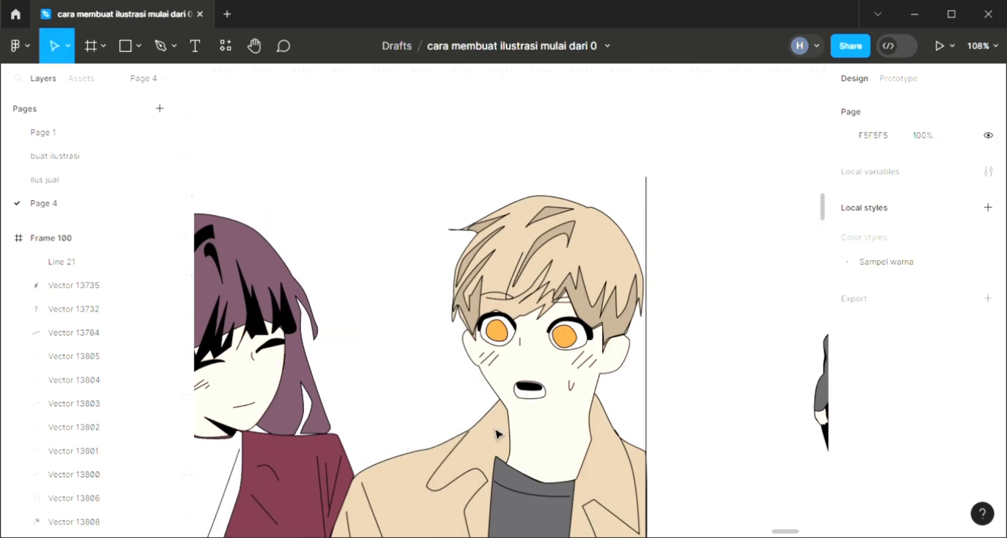
scroll(497, 433, "down", 4)
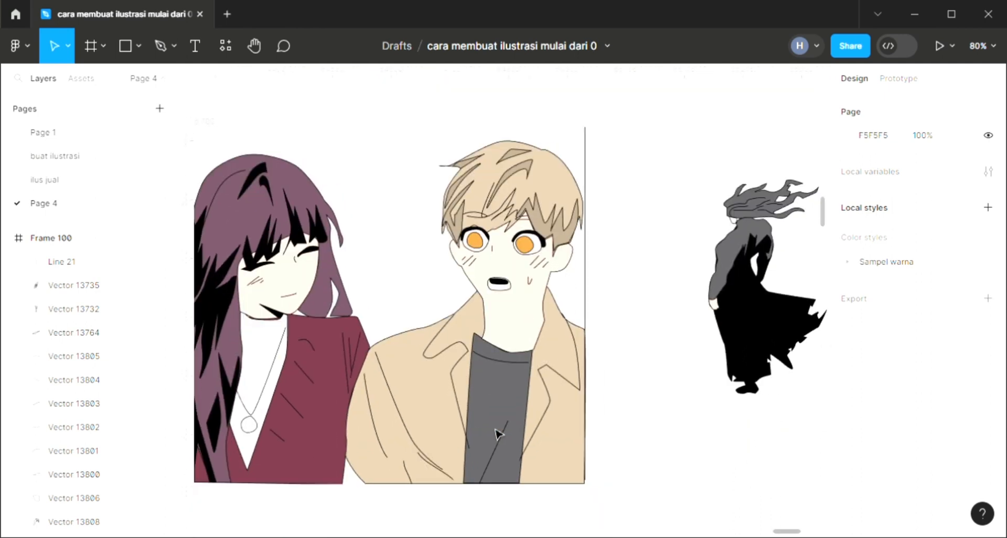
scroll(497, 433, "right", 1)
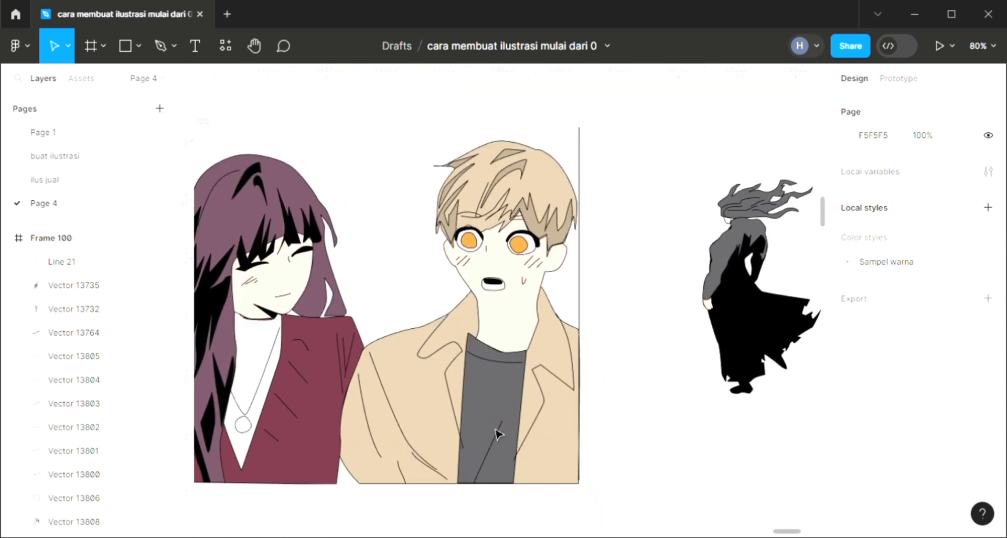
left_click(163, 46)
scroll(686, 333, "right", 5)
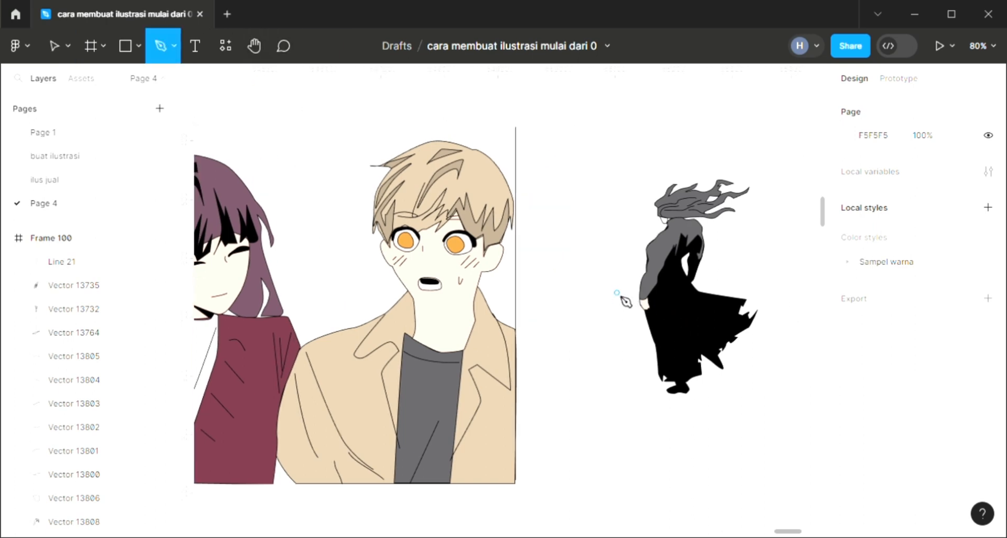
scroll(626, 302, "down", 2)
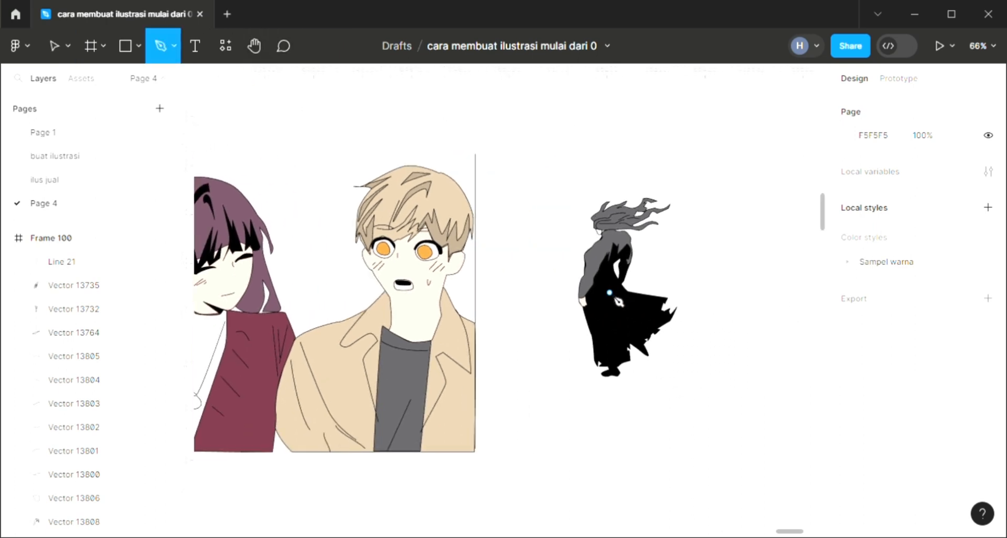
scroll(618, 301, "left", 4)
left_click(534, 207)
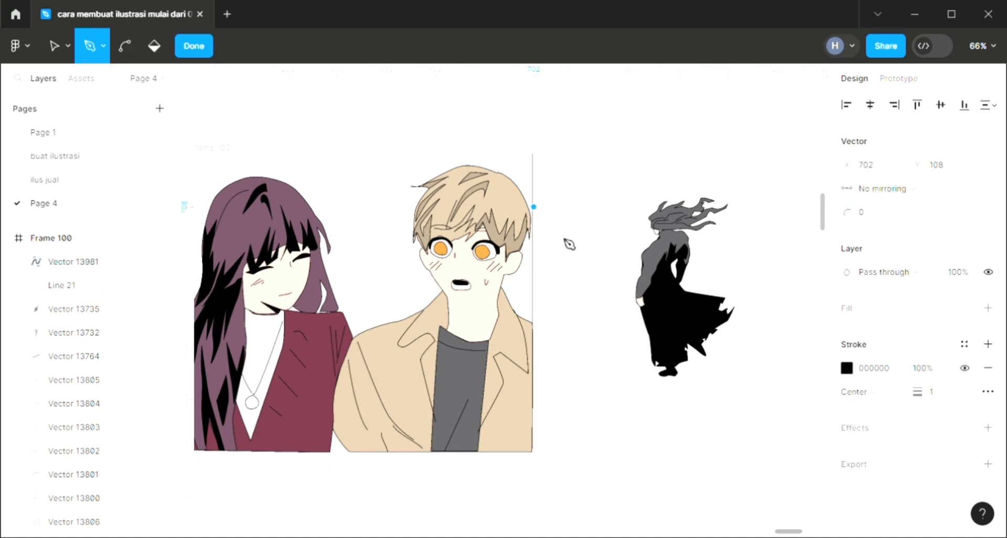
left_click_drag(587, 261, 618, 286)
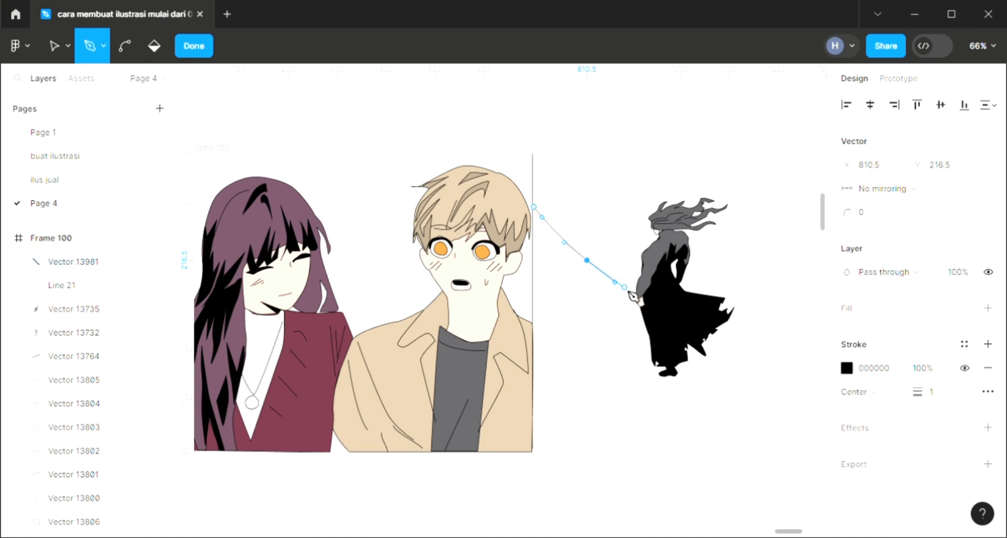
left_click_drag(624, 287, 586, 281)
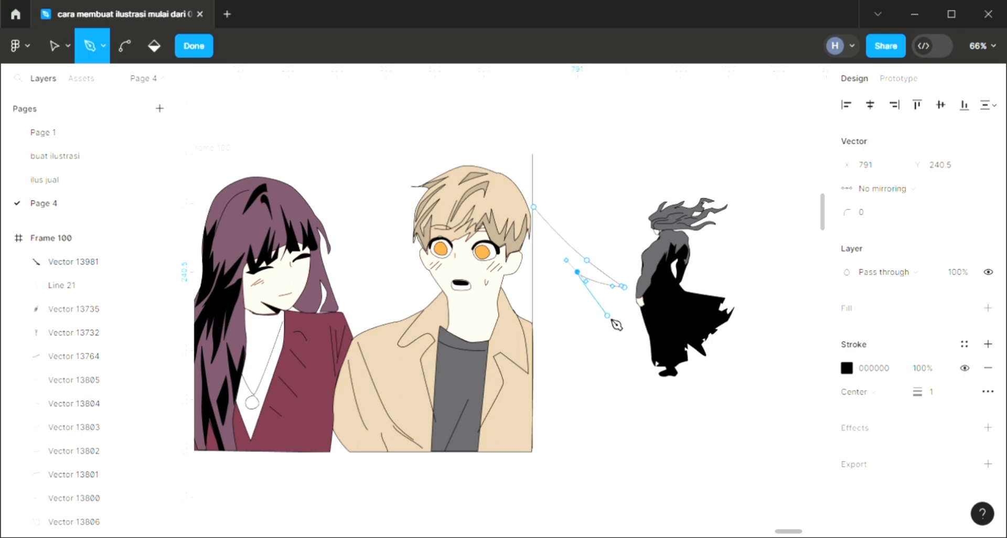
left_click(573, 301)
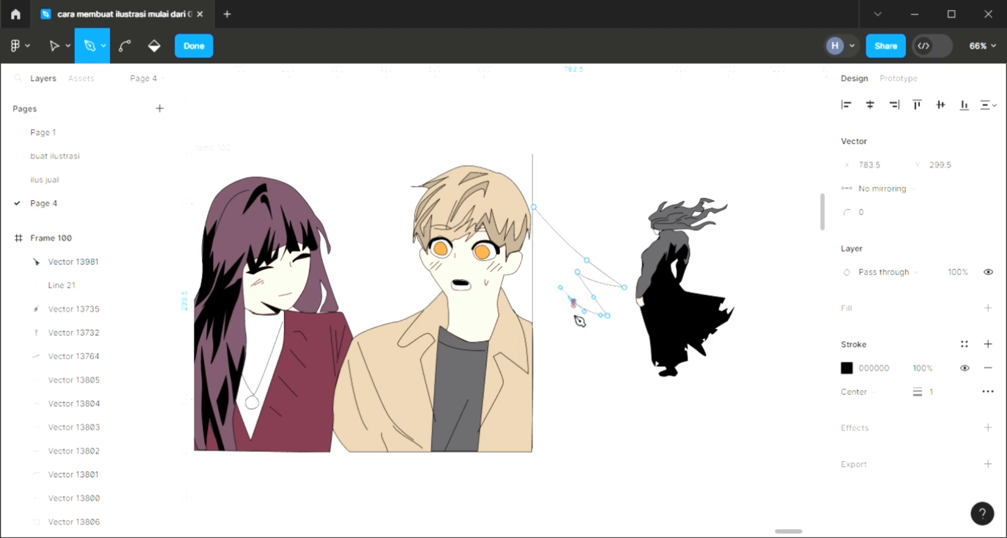
left_click(534, 265)
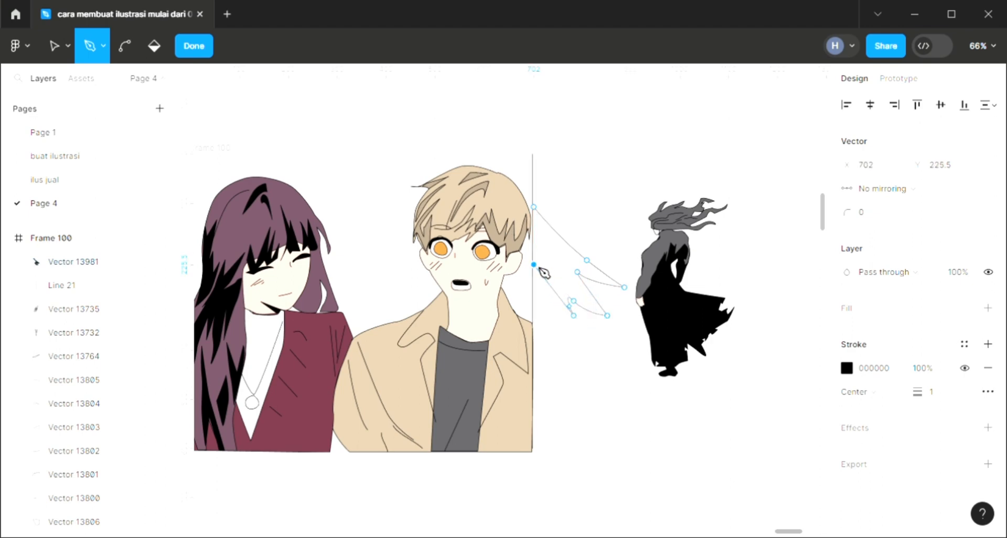
left_click(534, 208)
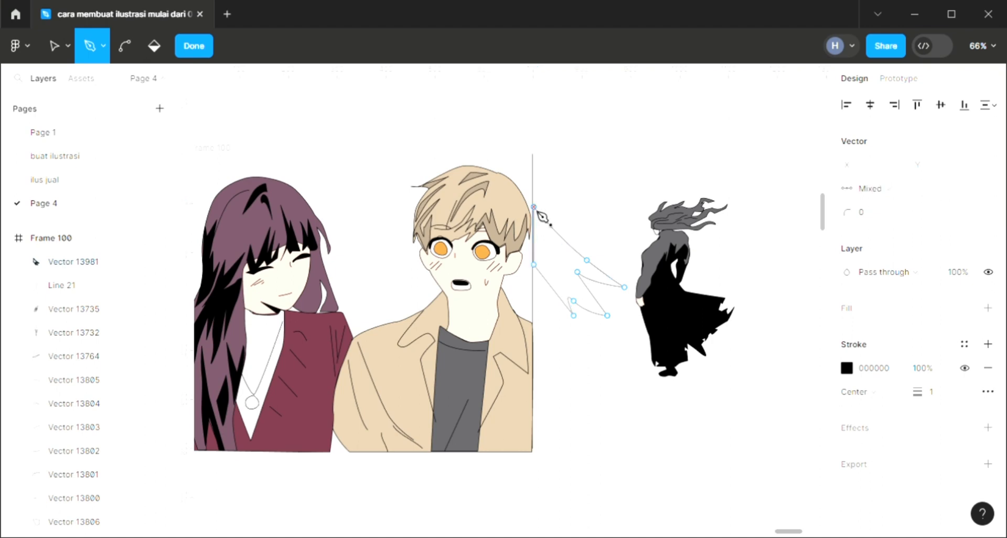
key("Escape")
Give the jagged shape beside the boy's head a pale yellow fill, F5F88E
left_click(987, 380)
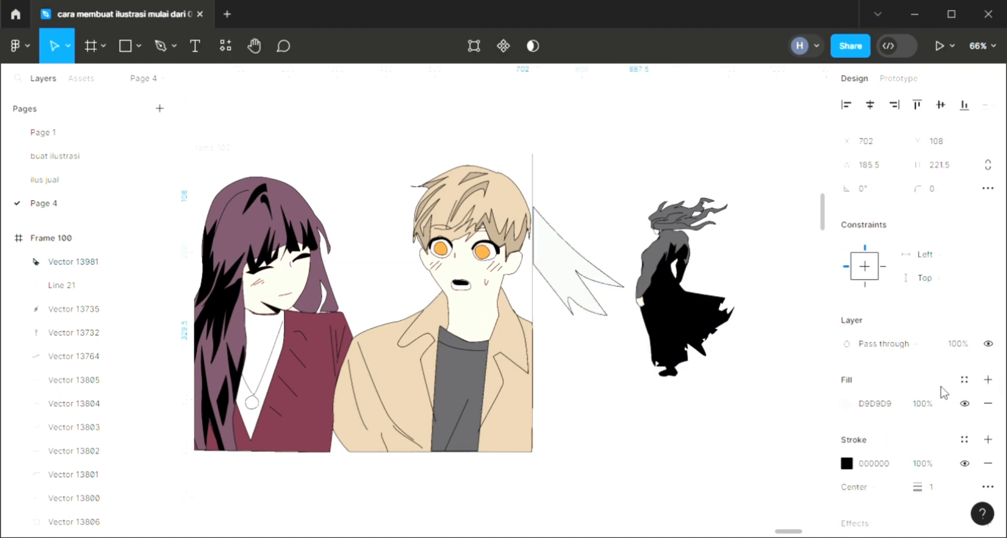
left_click(846, 403)
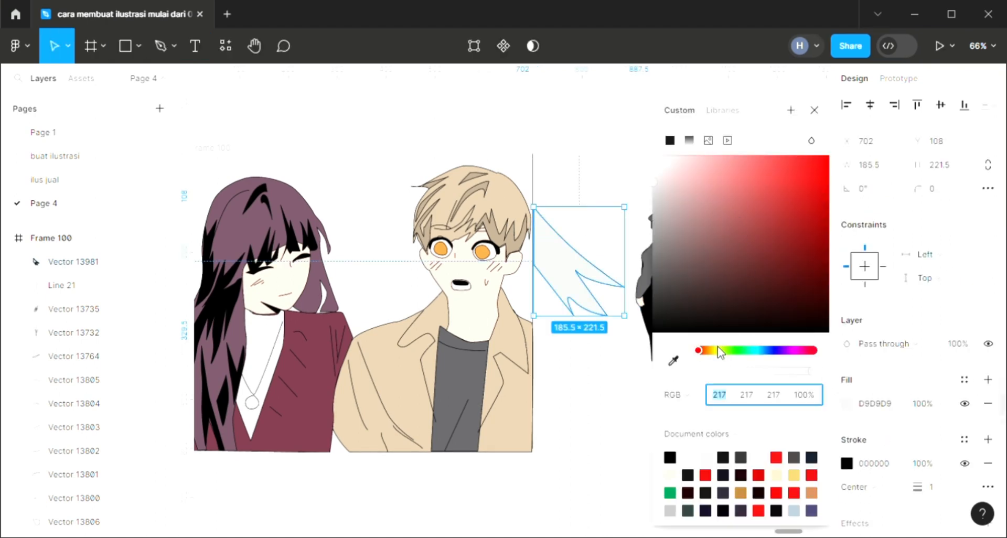
left_click_drag(717, 348, 714, 351)
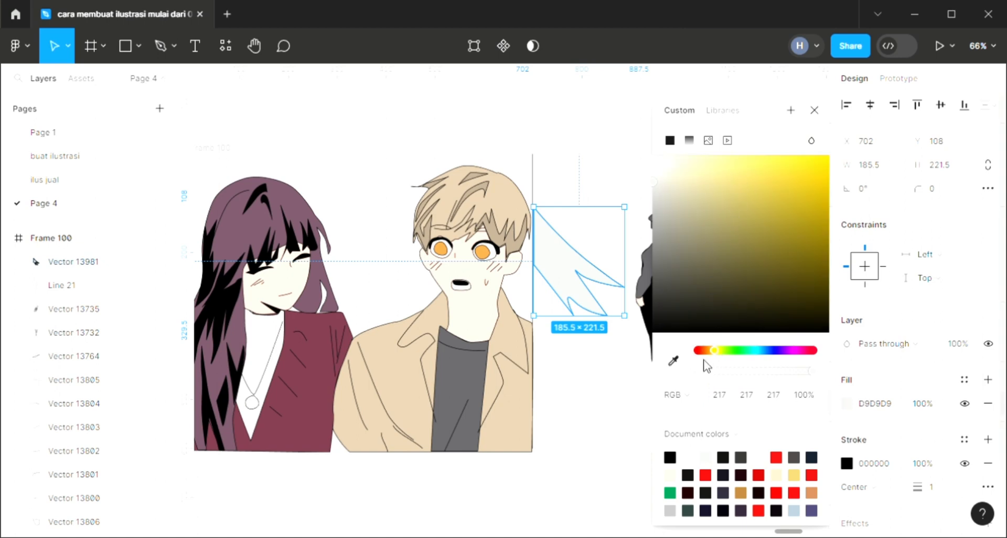
left_click(718, 351)
left_click(739, 159)
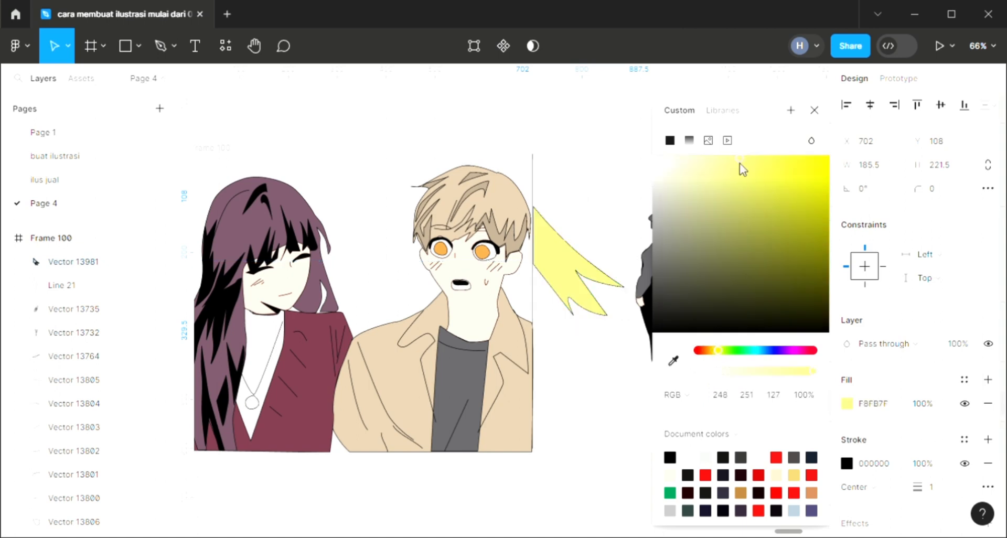
left_click(728, 160)
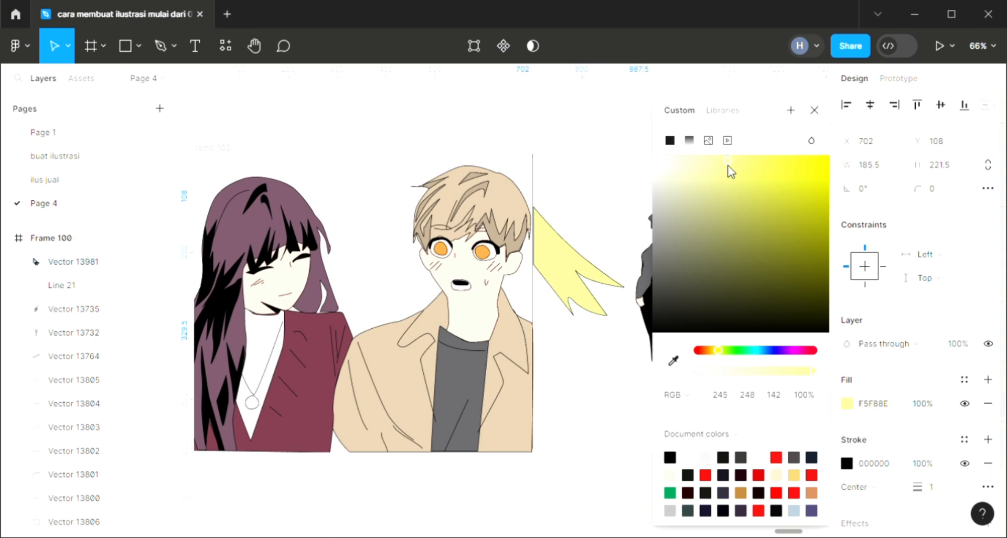
left_click(814, 111)
left_click(681, 405)
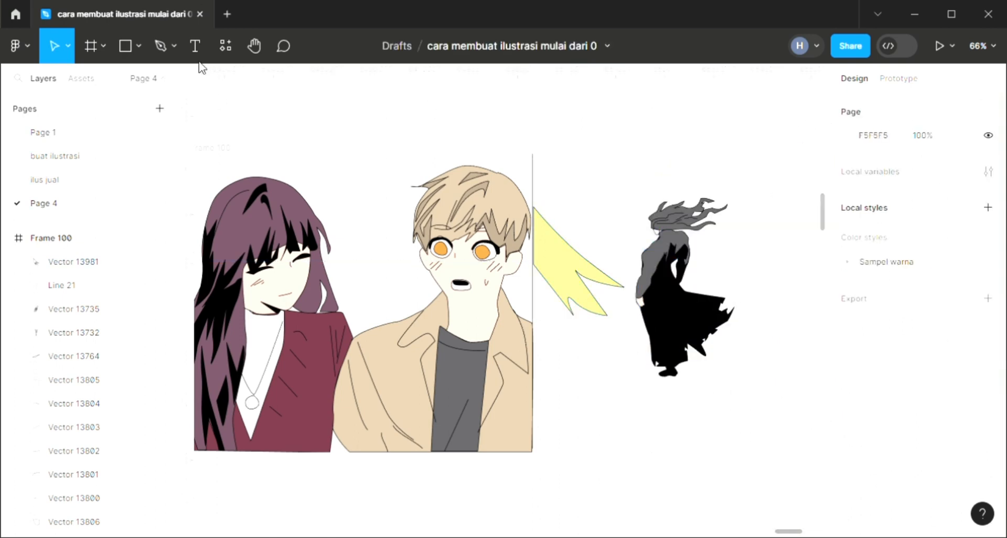
Draw a closed wavy blob about 448 × 483 with the Pen tool all around the small windblown figure
left_click(162, 46)
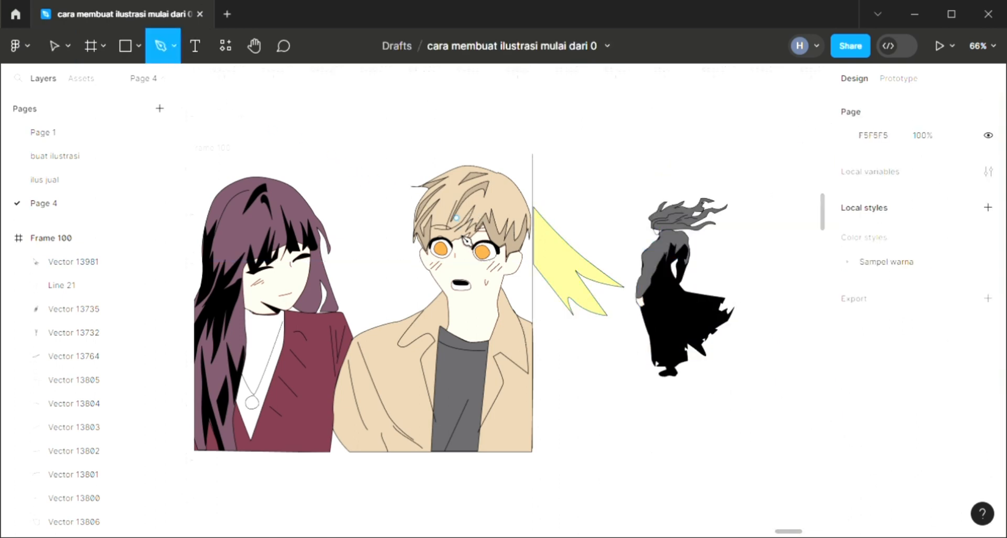
left_click(651, 396)
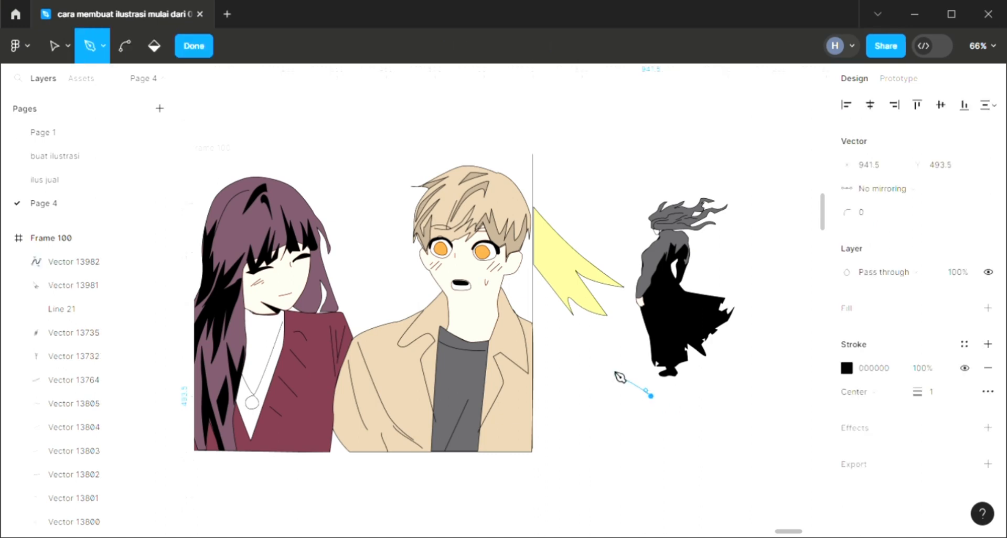
left_click_drag(618, 375, 645, 212)
left_click_drag(659, 178, 670, 173)
left_click_drag(726, 197, 721, 214)
scroll(736, 235, "right", 1)
left_click_drag(741, 272, 752, 313)
left_click_drag(773, 281, 791, 297)
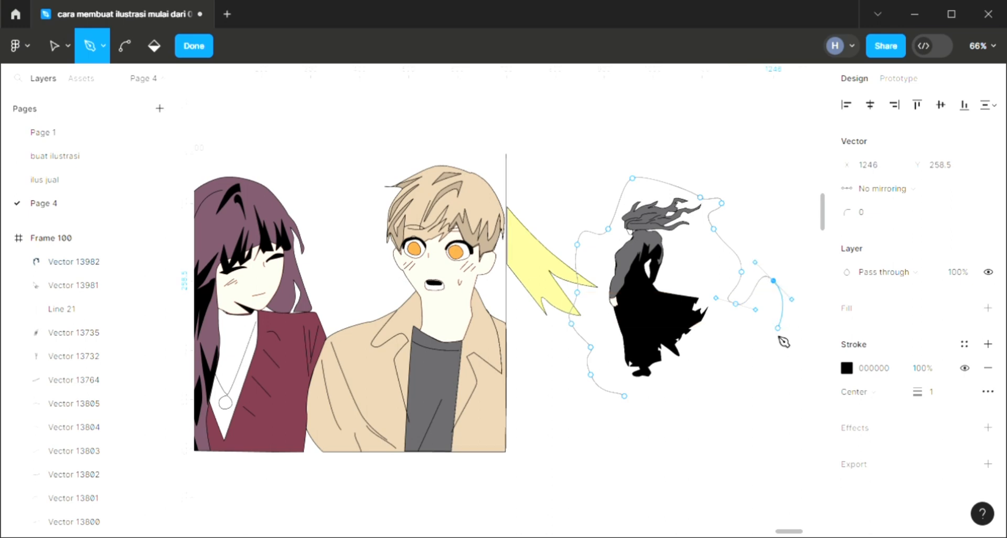
left_click_drag(773, 331, 638, 392)
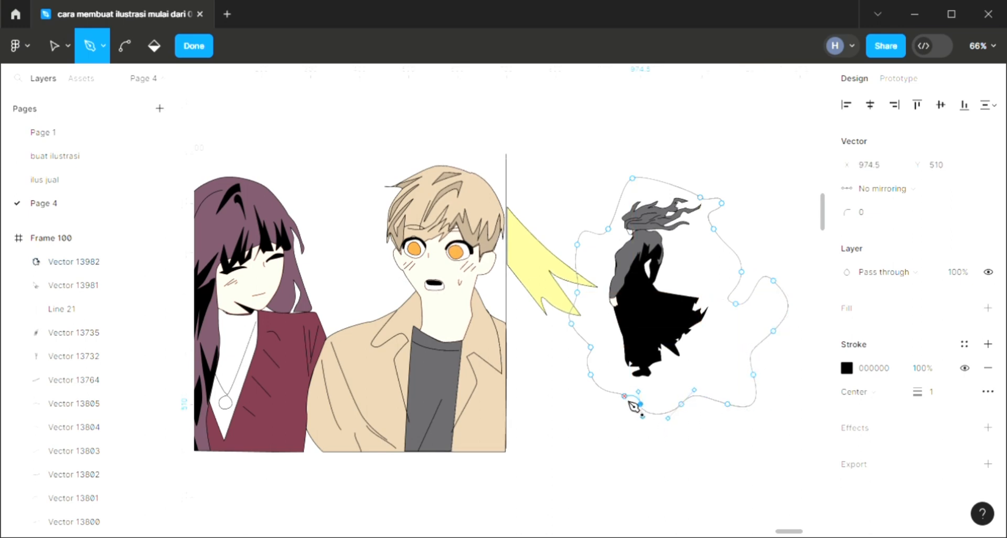
left_click(624, 396)
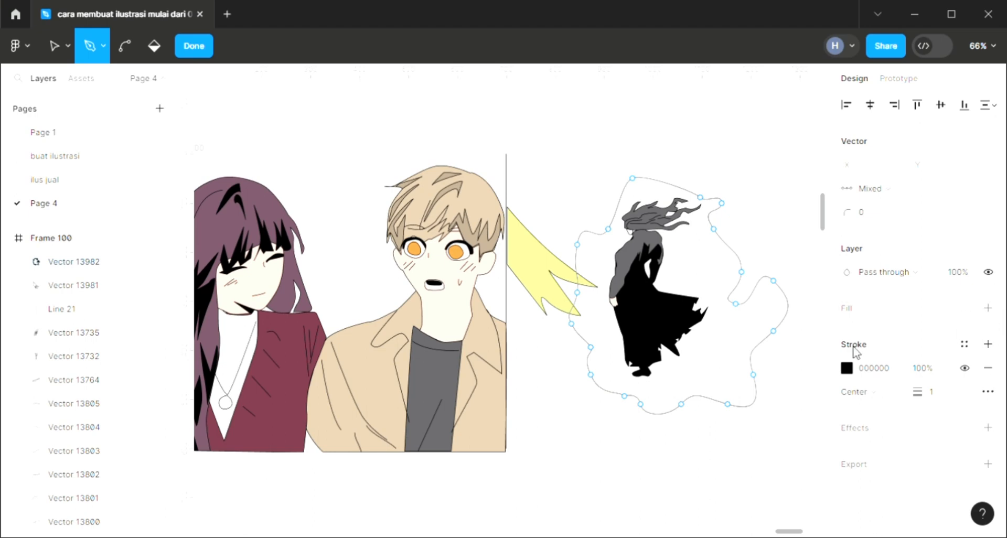
key("Escape")
Fill the wavy blob with the yellow sampled from the jagged shape, F5F88E, and send it to the back
left_click(988, 380)
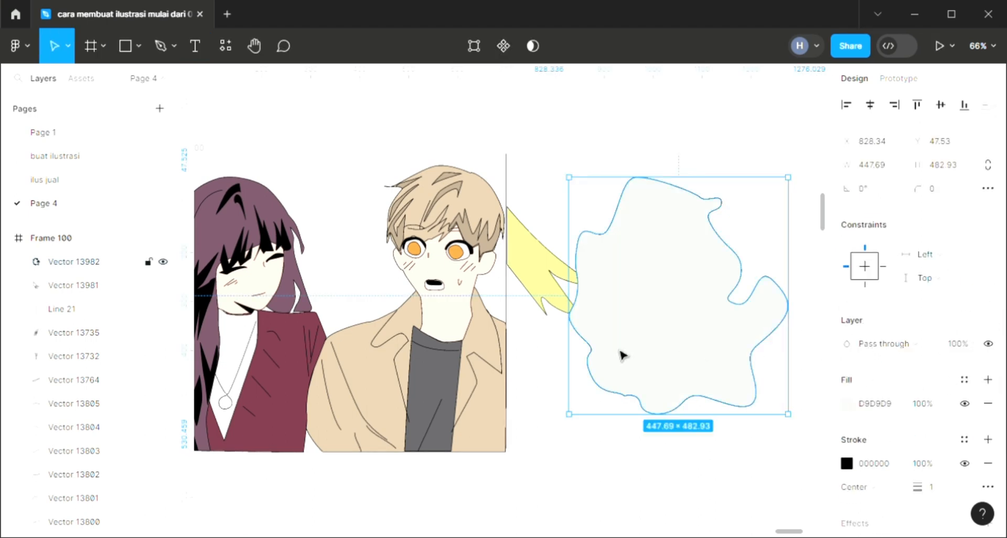
key("i")
left_click(548, 281)
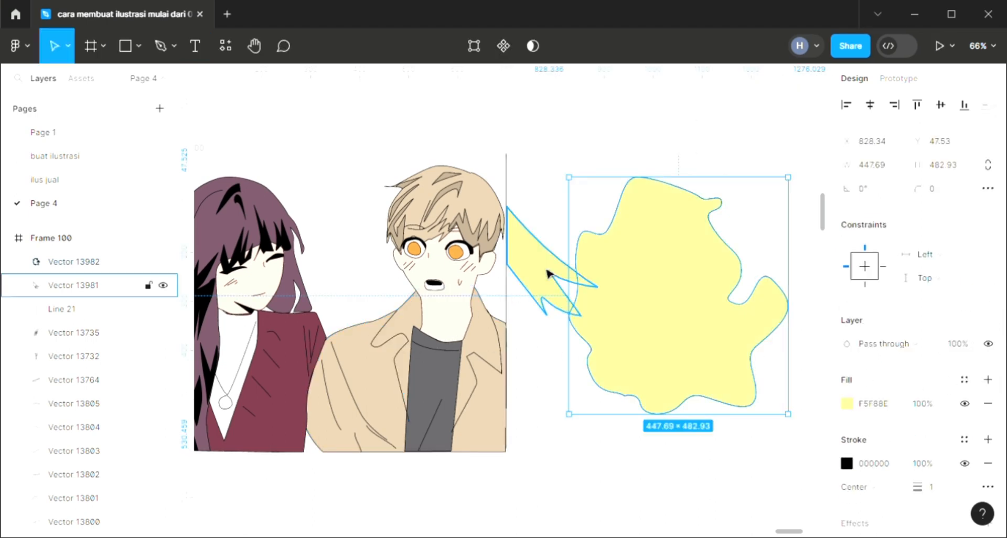
key("ctrl+shift+[")
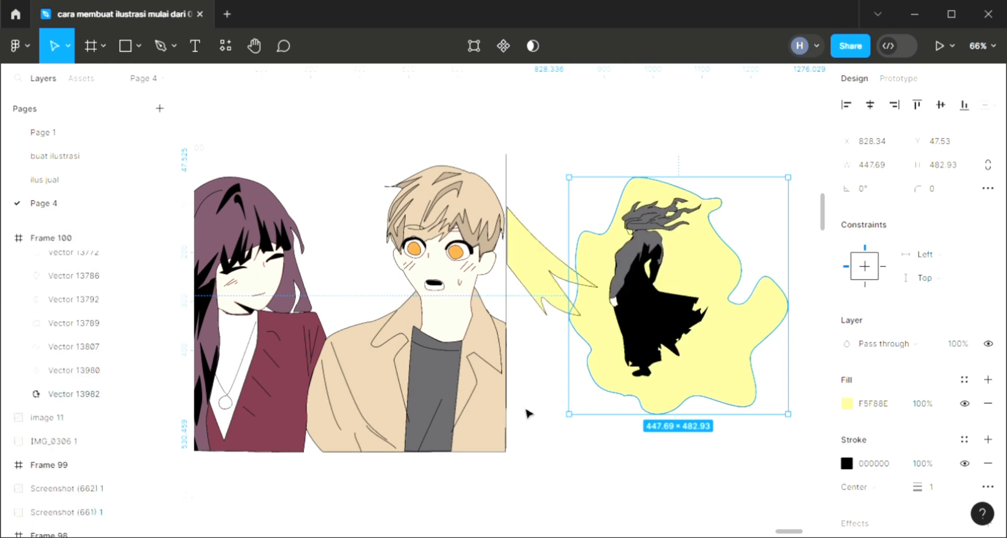
left_click(588, 151)
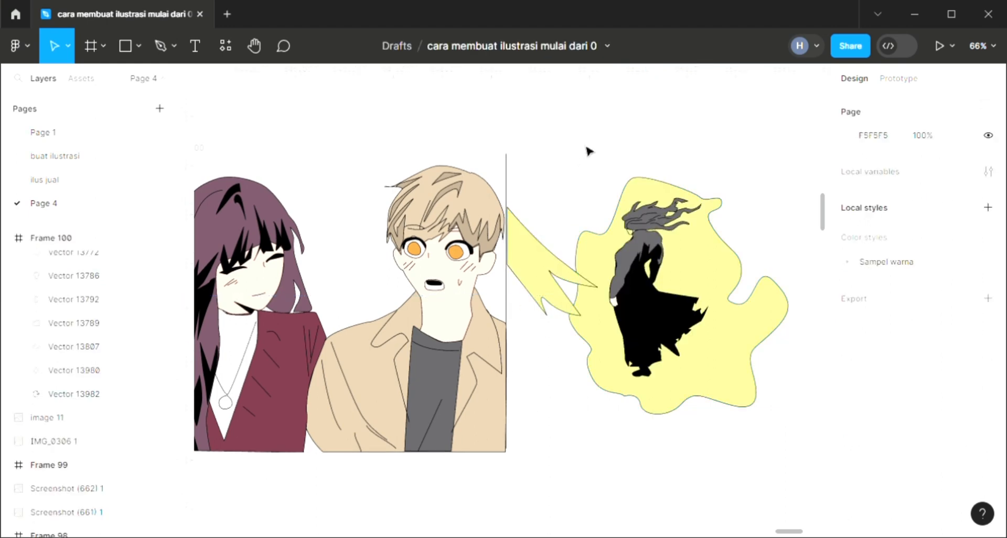
Draw a closed irregular shape about 151 × 266 below the jagged yellow shape, along the vertical line beside the boy's coat
left_click(161, 45)
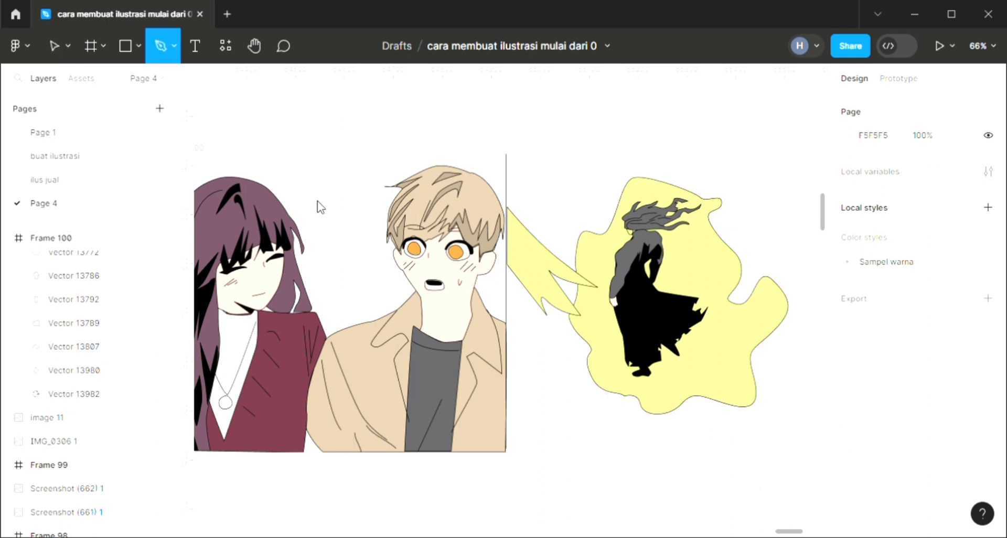
left_click(548, 352)
left_click(549, 361)
left_click(575, 394)
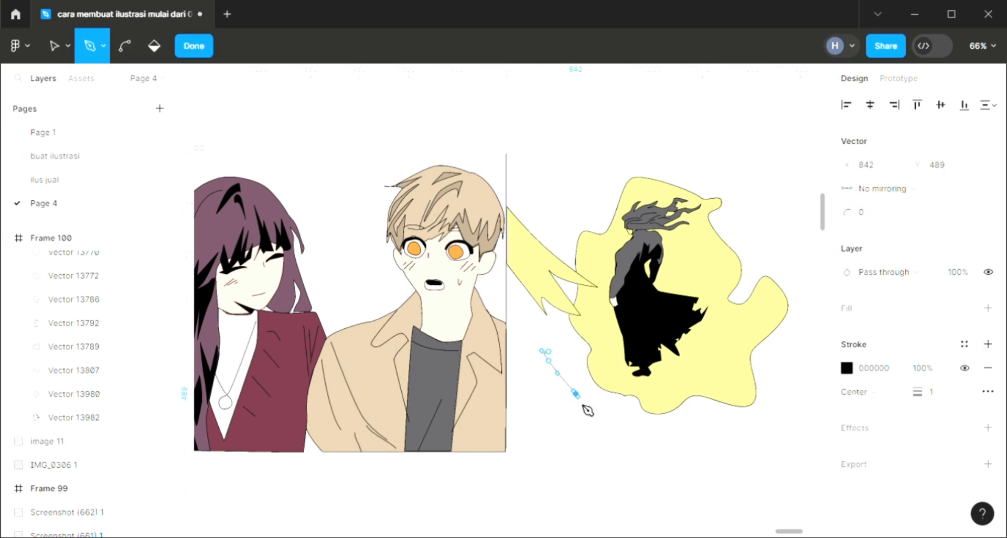
left_click(575, 418)
left_click(554, 425)
left_click(538, 424)
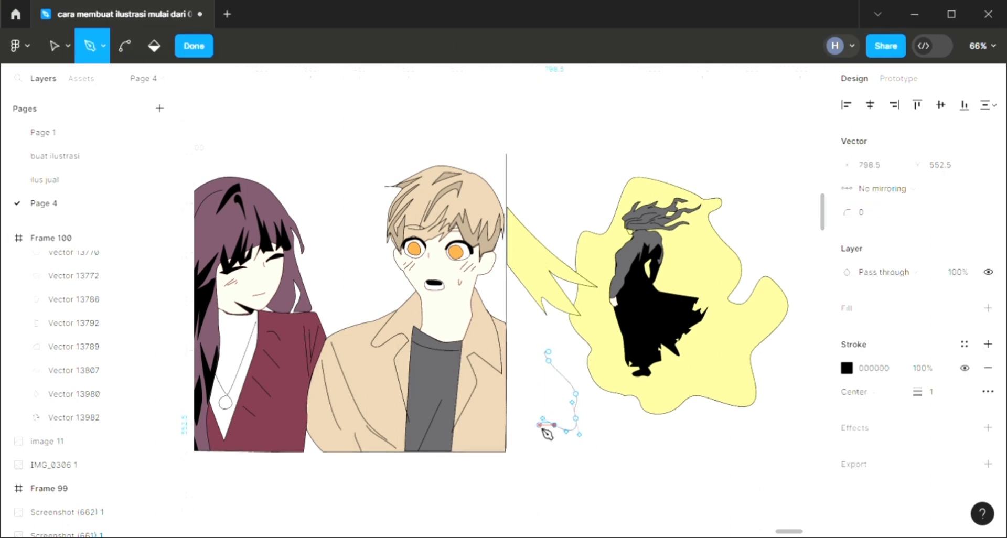
left_click_drag(525, 443, 520, 450)
left_click(507, 443)
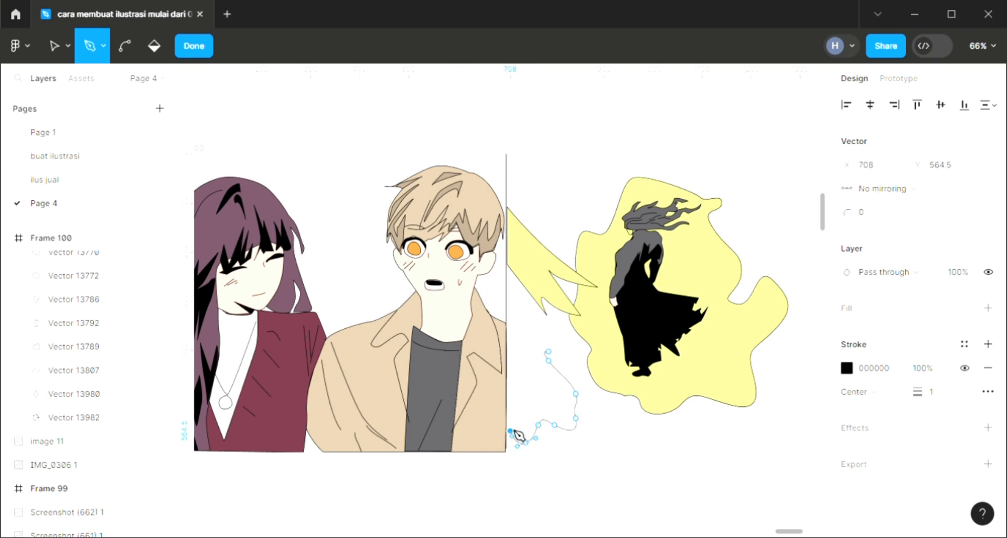
left_click(511, 425)
left_click_drag(518, 403, 513, 390)
left_click(510, 387)
left_click(525, 374)
left_click(510, 329)
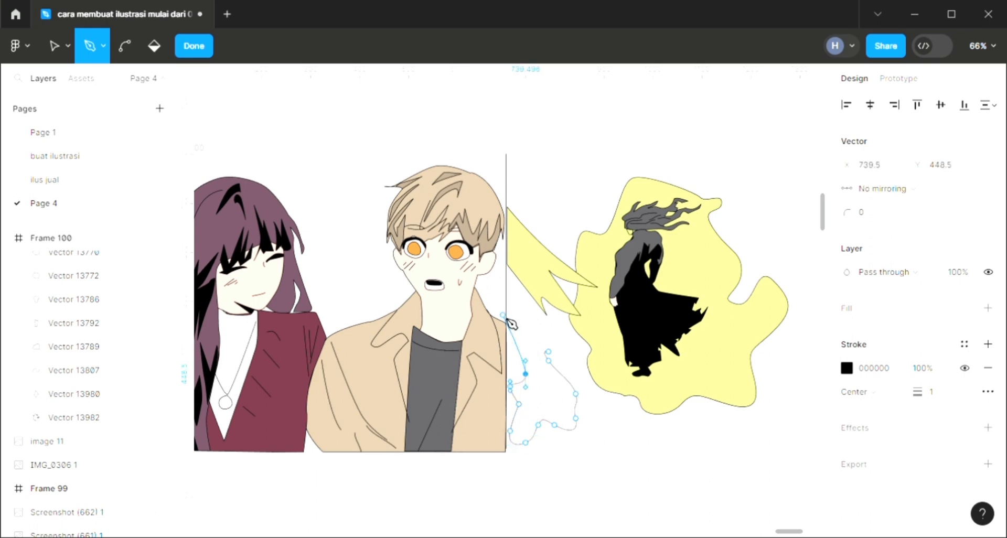
left_click(503, 315)
left_click_drag(532, 338, 553, 361)
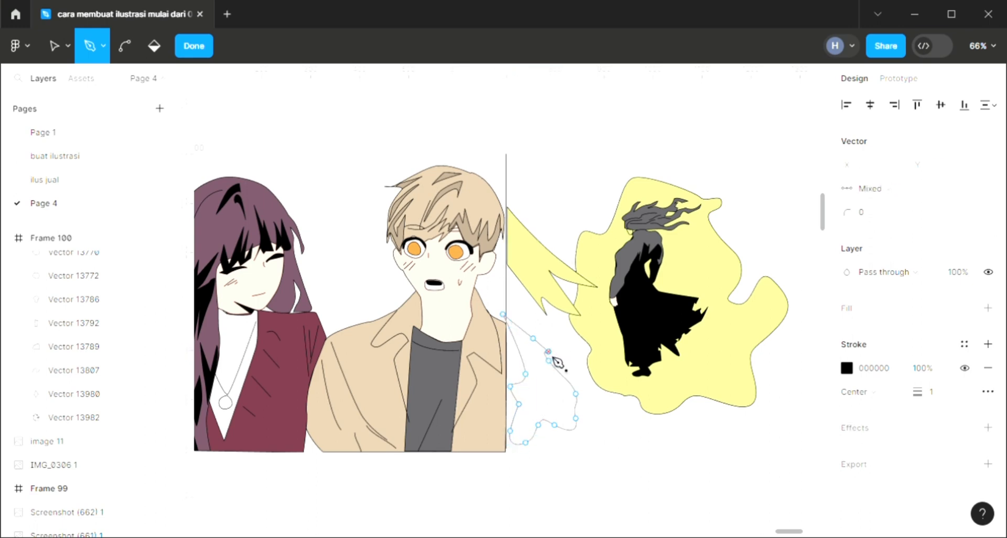
key("Escape")
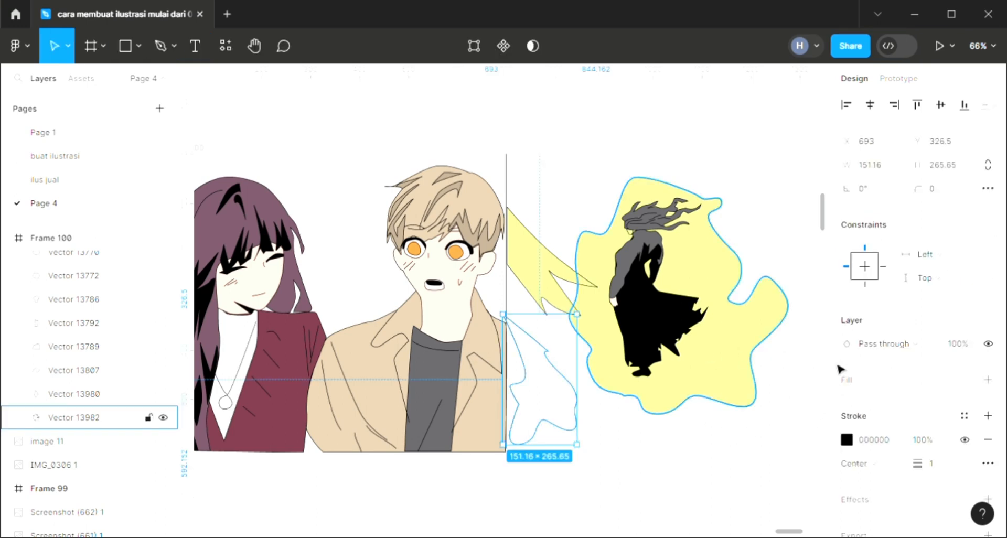
Fill the irregular shape beside the boy's coat with the yellow sampled from the blob, F5F88E
left_click(988, 379)
key("i")
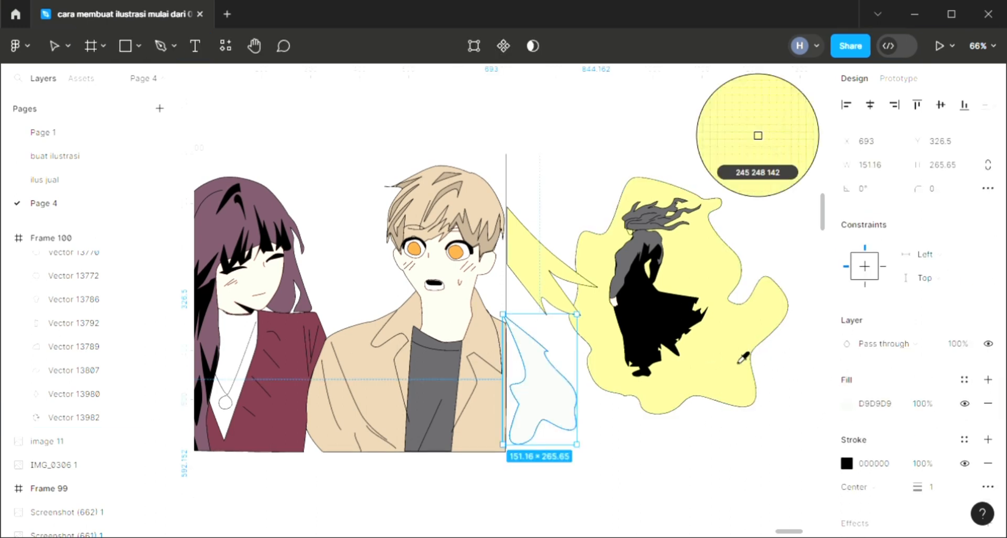
left_click(740, 354)
scroll(672, 348, "right", 2)
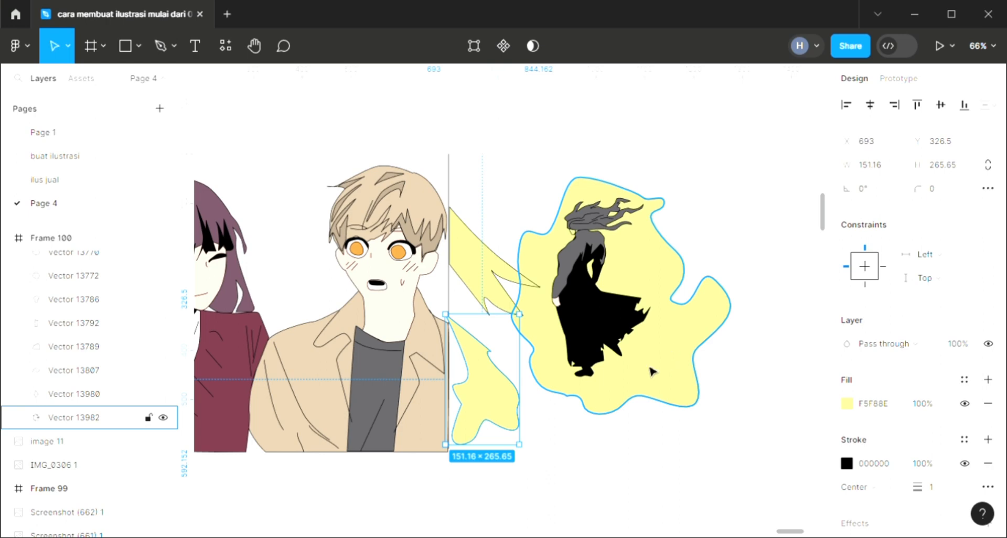
Give Frame 100 a pale pink fill, FFBDBD, and turn it into a linear gradient fading downward to transparent
scroll(650, 372, "down", 2)
left_click(717, 301)
scroll(643, 399, "down", 1)
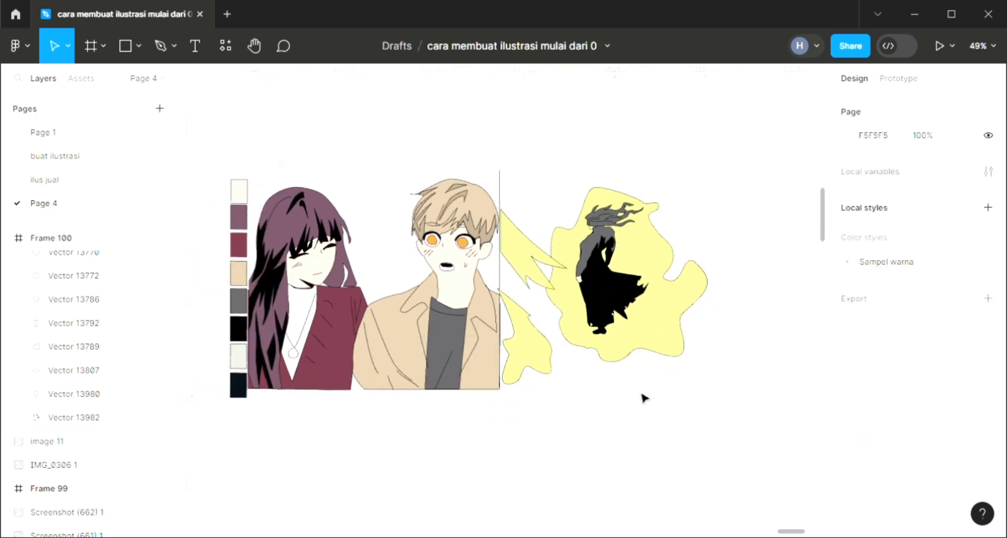
scroll(640, 397, "up", 4)
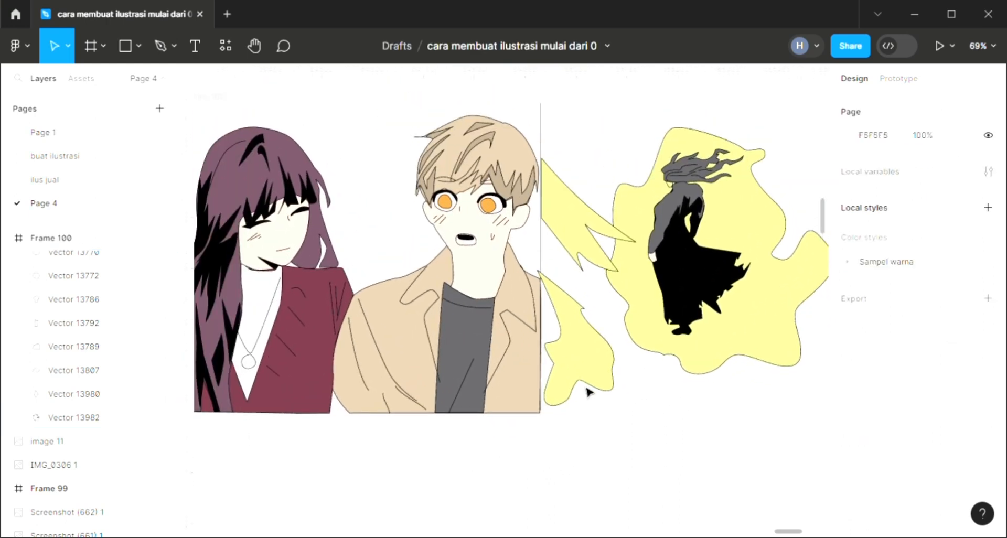
scroll(587, 391, "up", 1)
scroll(587, 390, "left", 1)
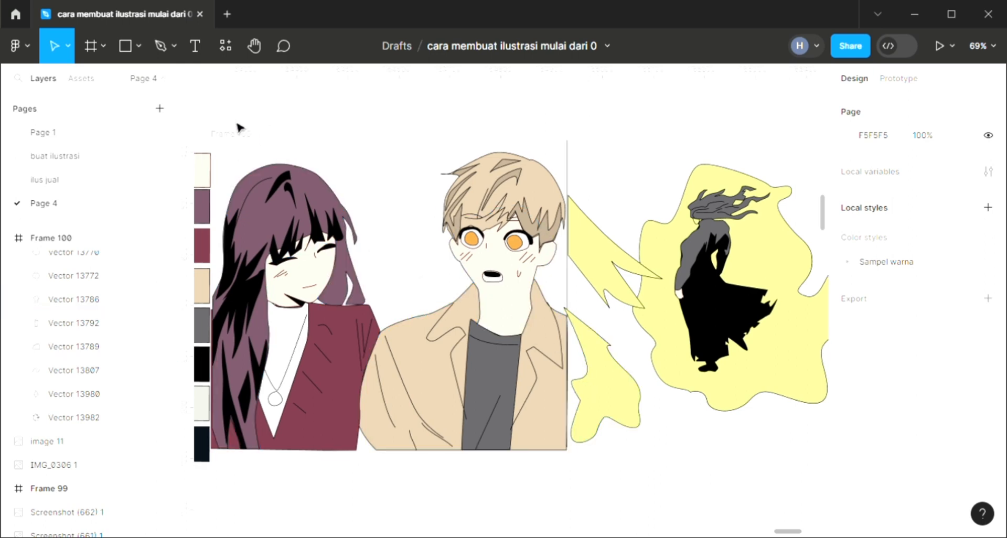
left_click(233, 134)
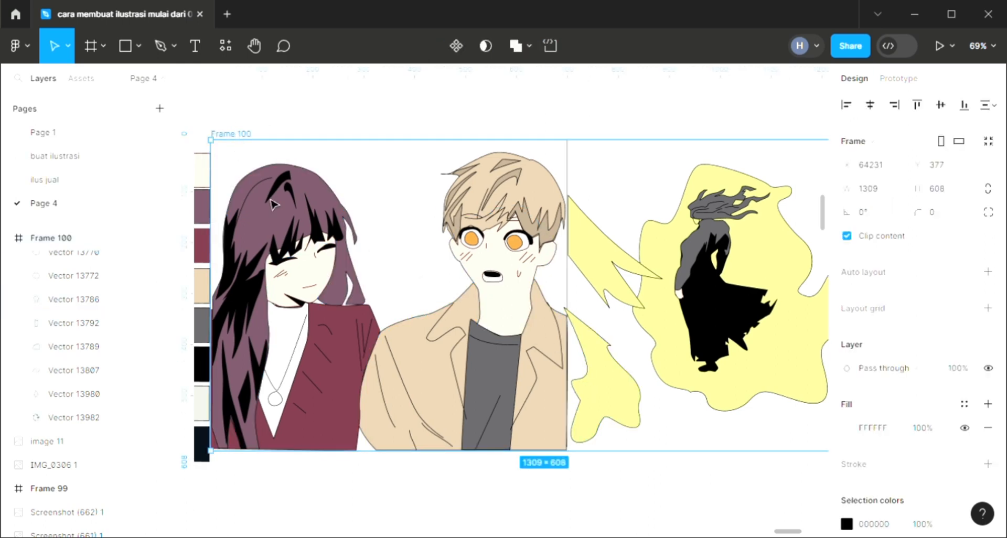
left_click(846, 429)
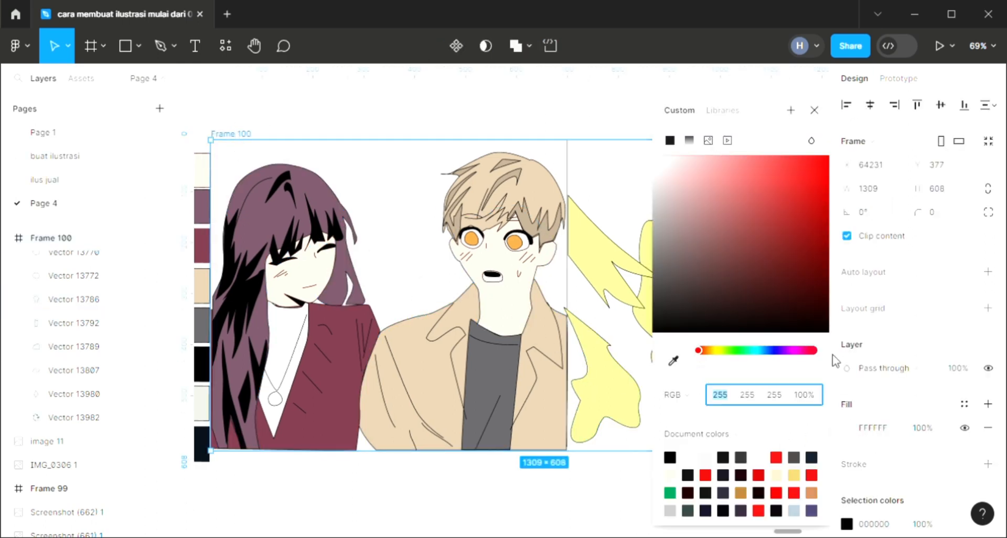
left_click(727, 222)
left_click_drag(730, 175, 696, 156)
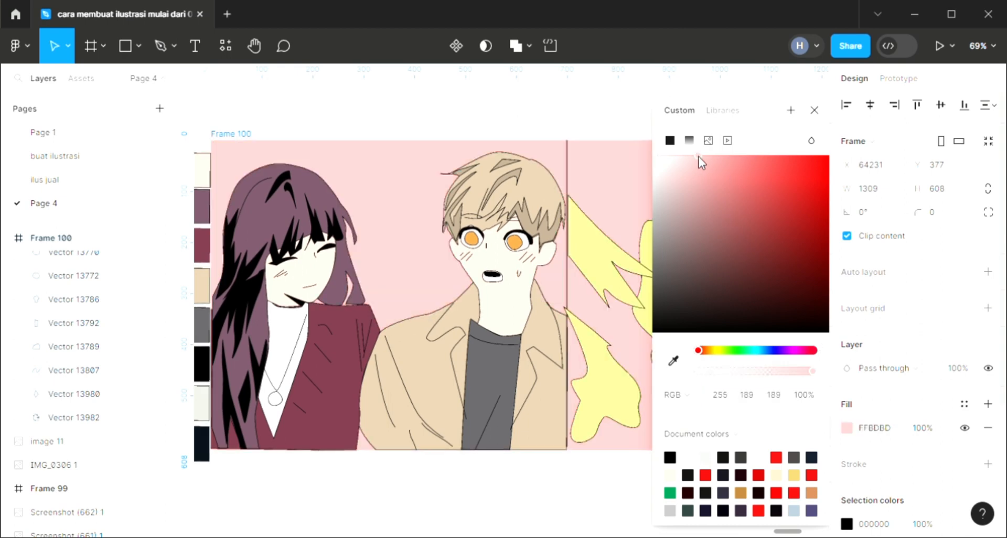
left_click(688, 140)
scroll(522, 288, "down", 2)
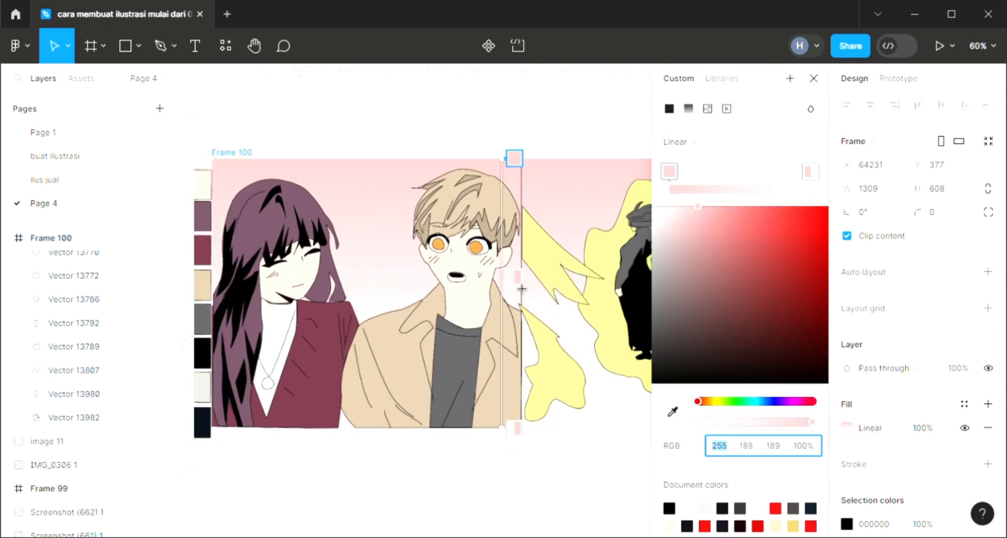
scroll(522, 288, "down", 2)
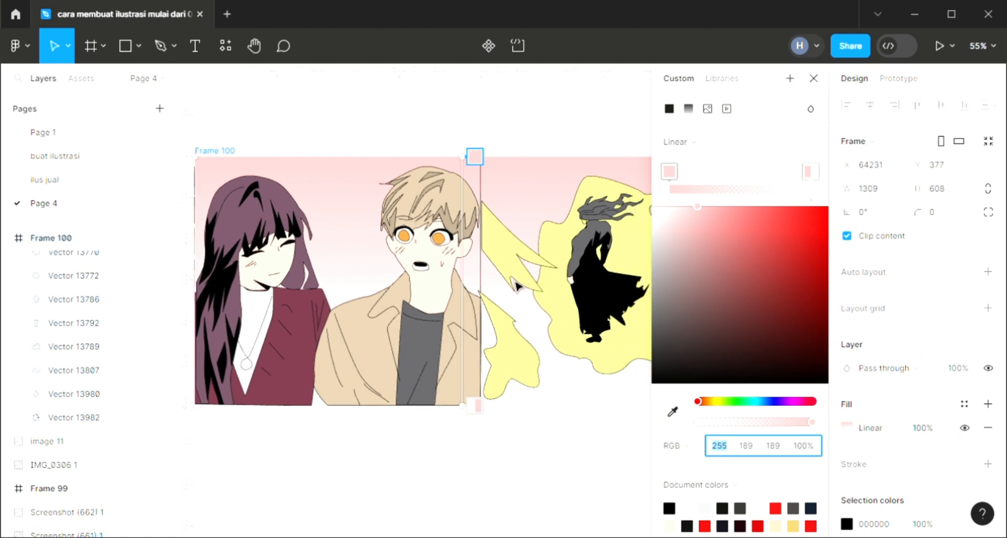
Recolour the opaque upper stop of the frame's gradient to light violet, about RGB 186, 154, 255
left_click(717, 222)
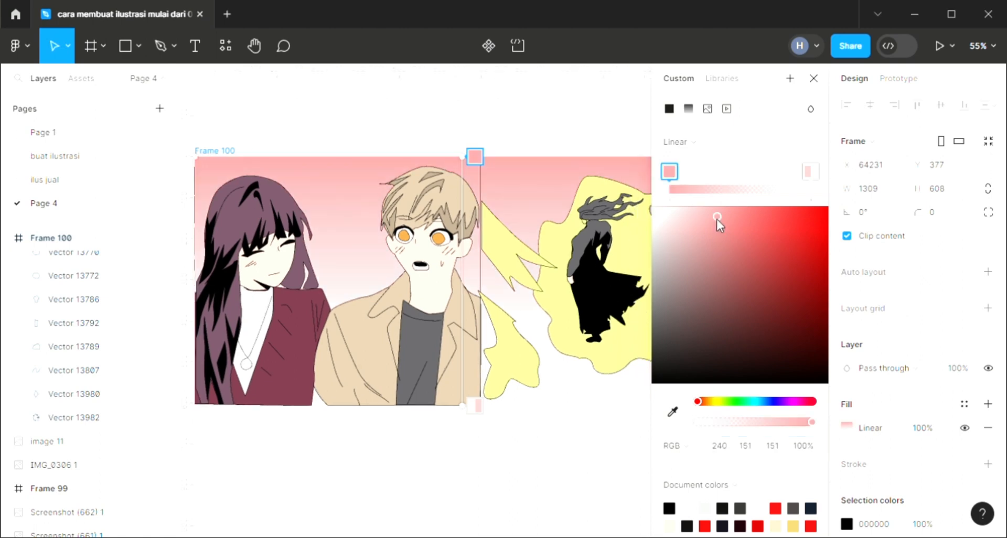
left_click(764, 225)
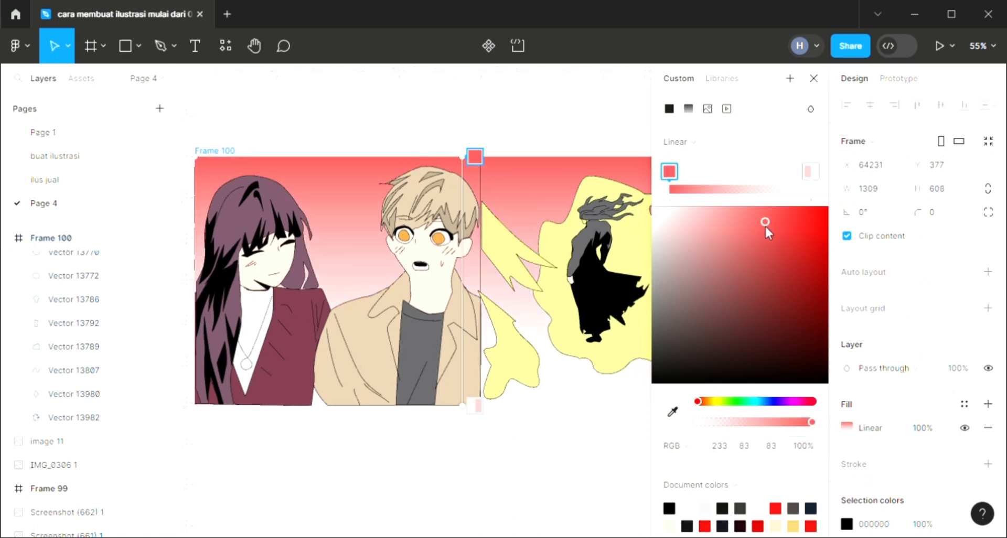
left_click(737, 221)
left_click(736, 401)
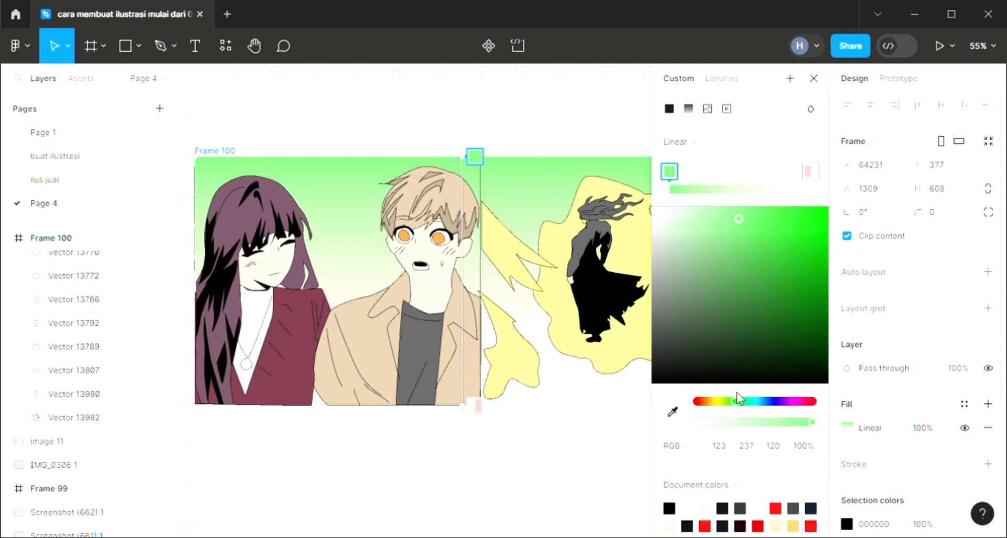
left_click(752, 230)
left_click(780, 402)
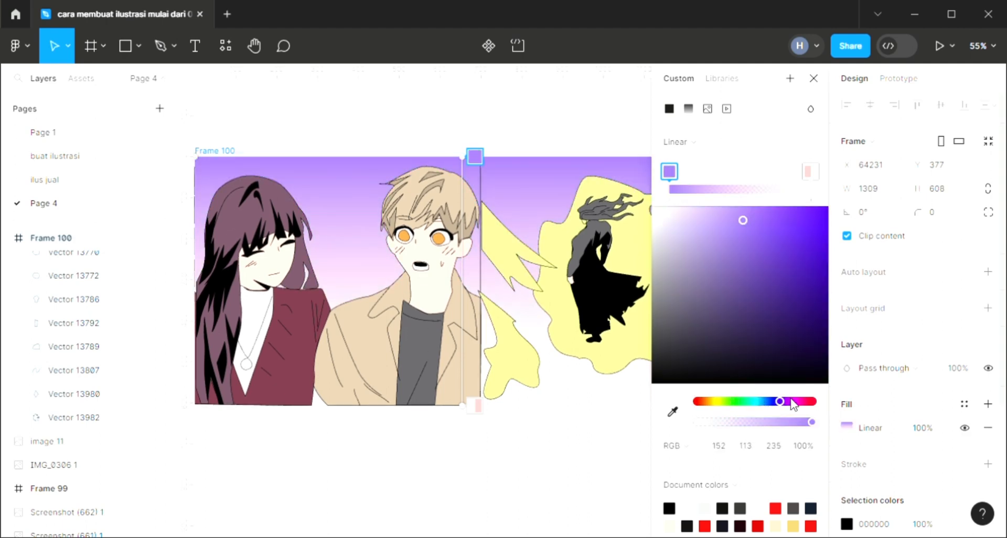
left_click_drag(738, 217, 725, 214)
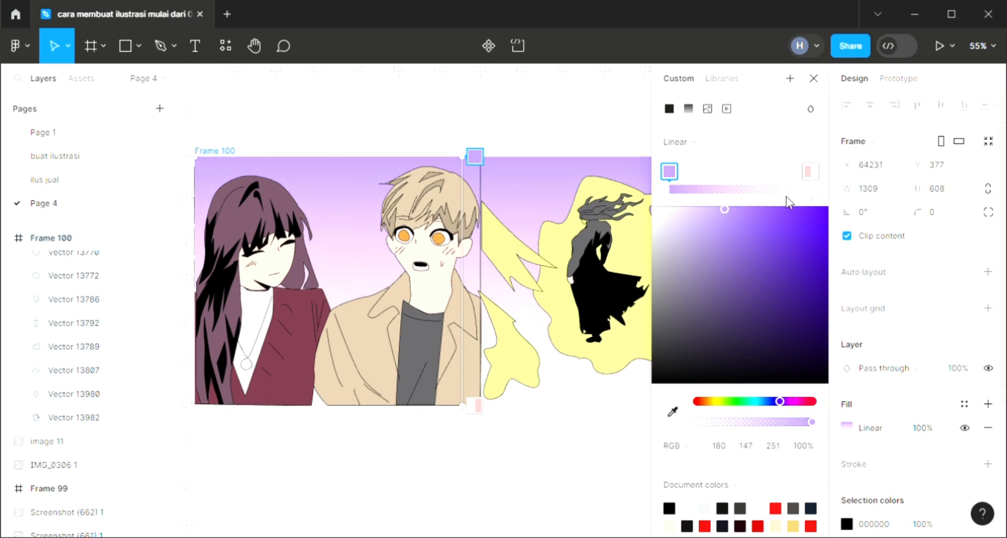
left_click_drag(724, 211, 721, 212)
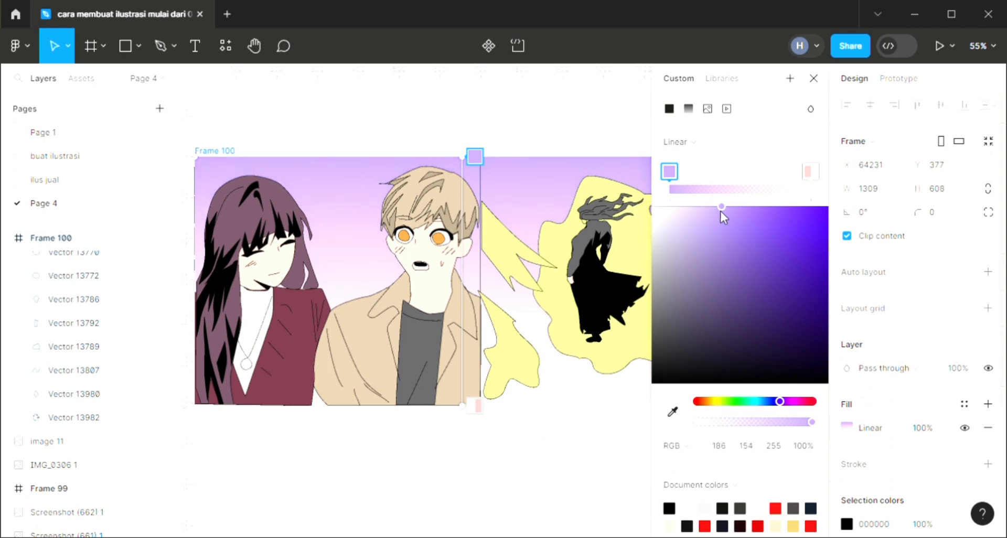
Set the gradient's transparent lower stop to dark red, RGB 153, 0, 0, and lighten the violet stop to RGB 192, 163, 255
left_click(811, 174)
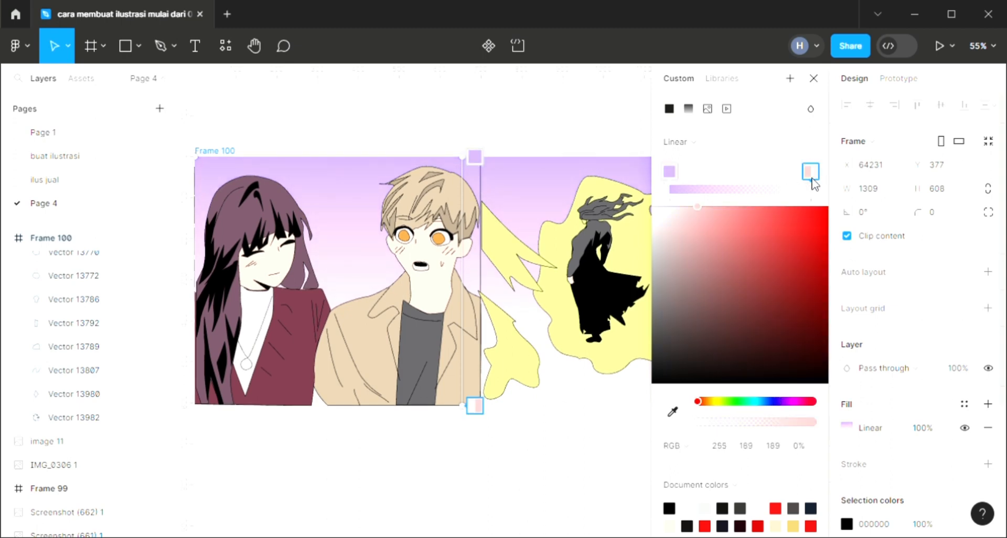
left_click_drag(698, 207, 848, 278)
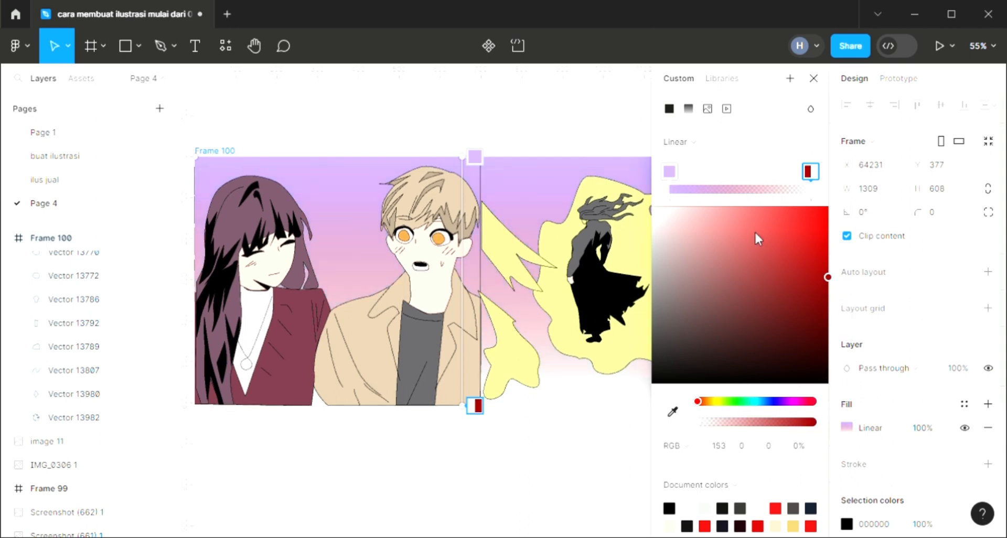
left_click(669, 172)
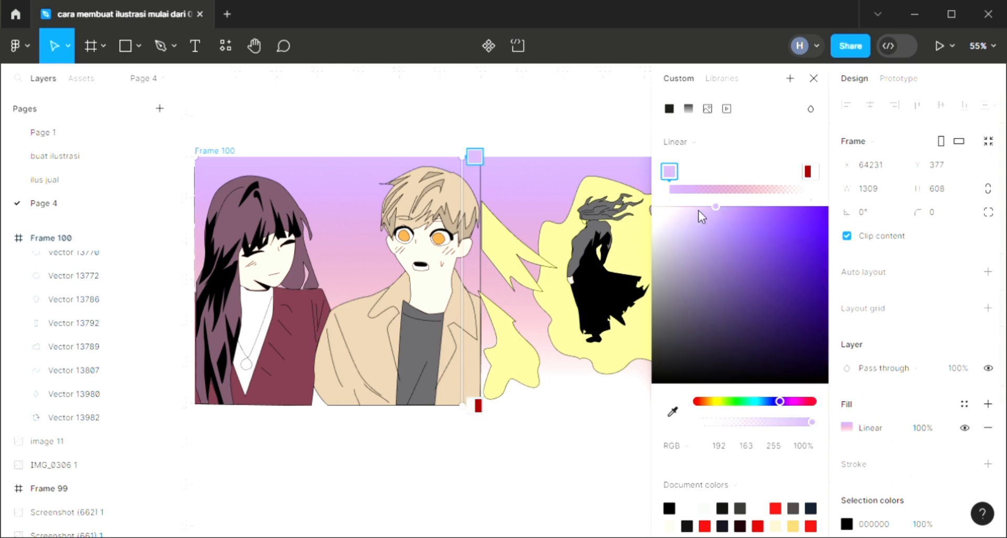
left_click(813, 78)
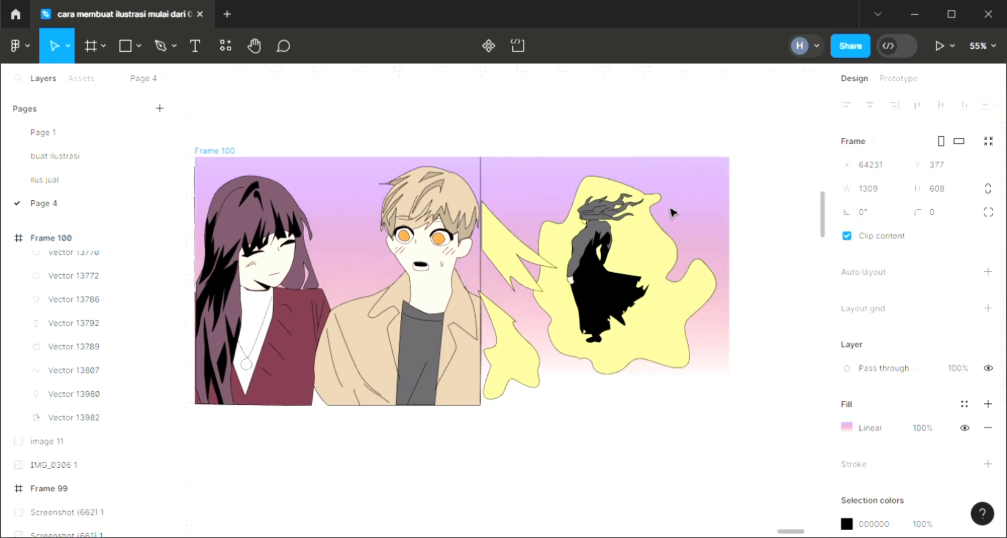
scroll(600, 233, "left", 2)
scroll(559, 225, "up", 1)
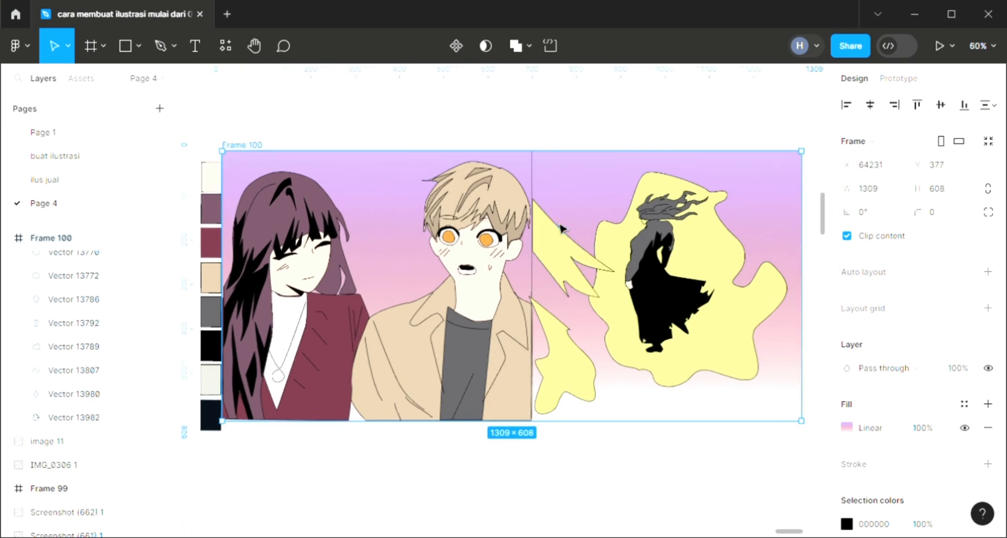
scroll(559, 227, "up", 2)
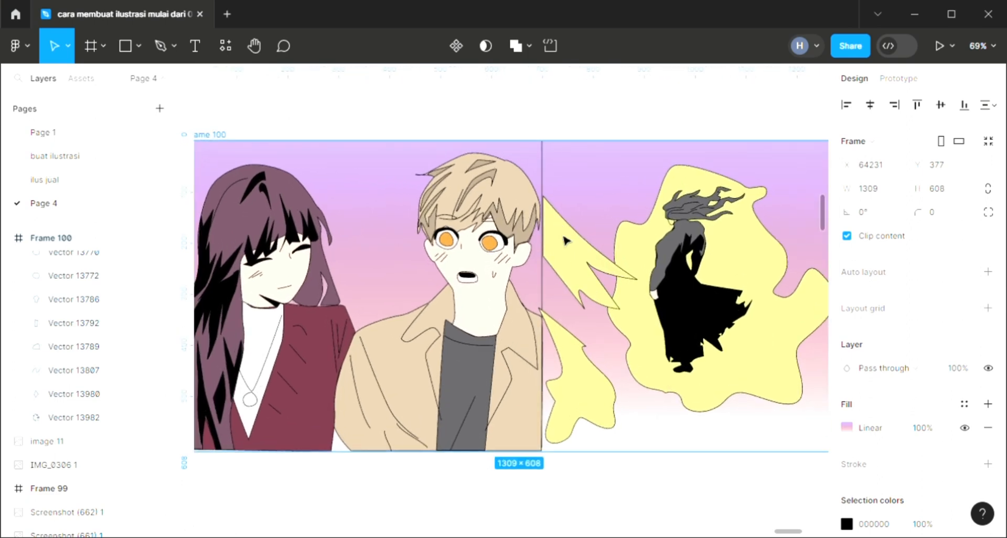